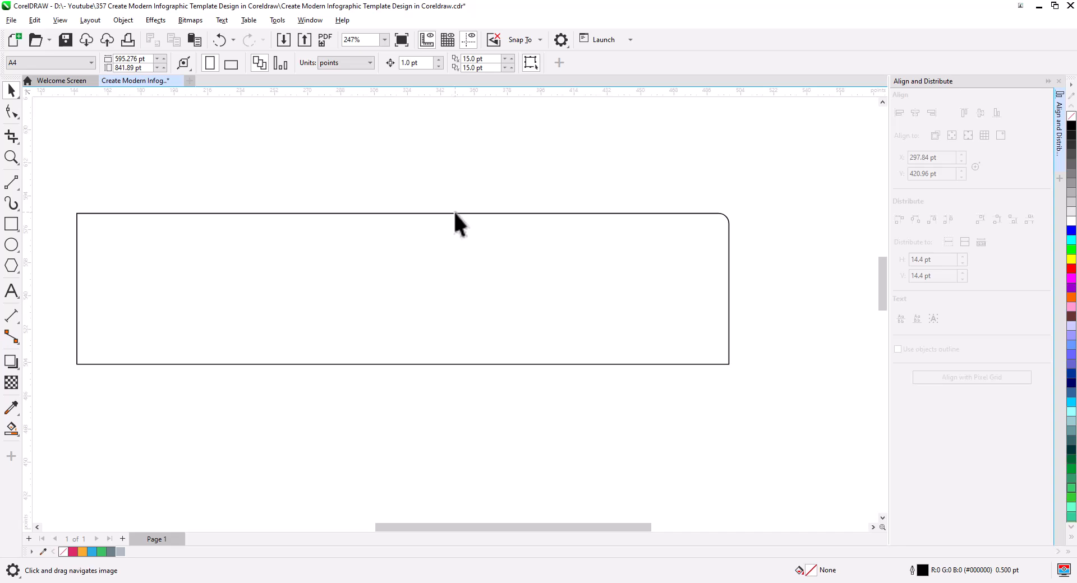
- Convert the large rectangle to curves and move its lower-right corner node about 26 pt inward along the bottom edge
right_click(454, 213)
click(424, 234)
right_click(425, 235)
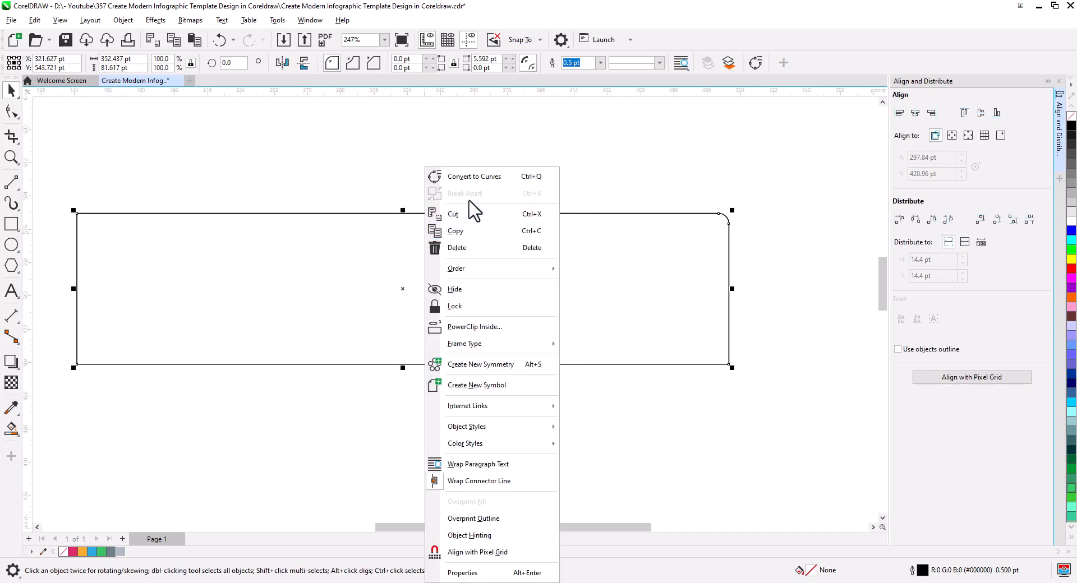
click(483, 178)
click(12, 112)
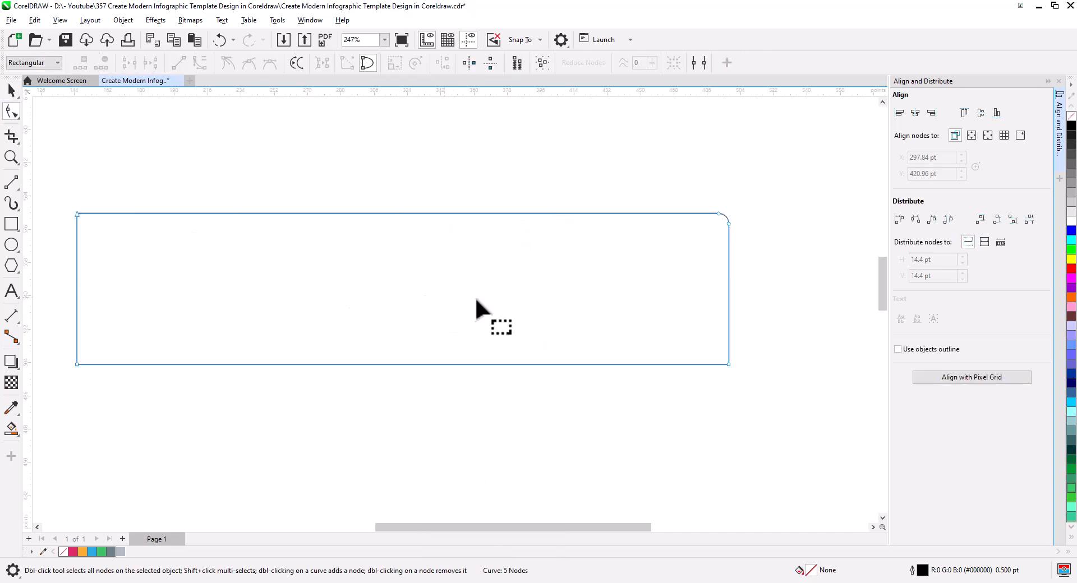
drag(728, 364, 696, 364)
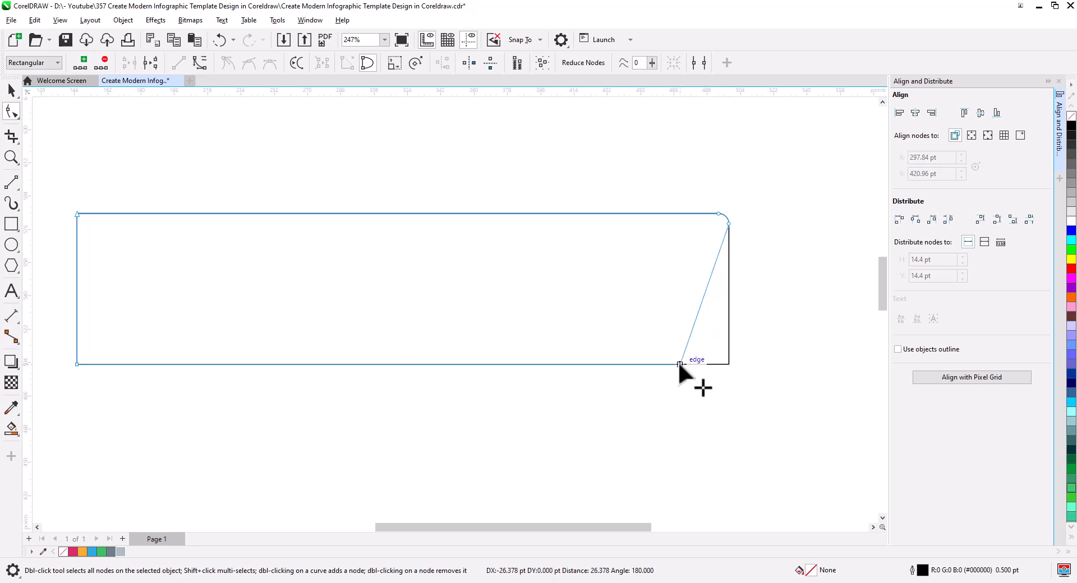
drag(680, 364, 680, 364)
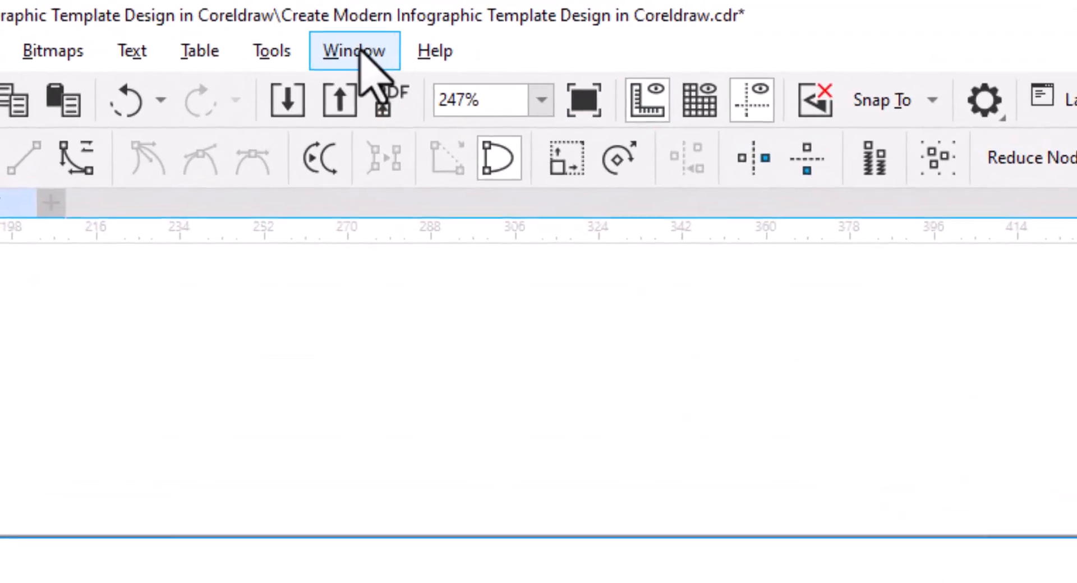
- Round the moved lower-right corner of the large shape with a 5 pt fillet
click(311, 20)
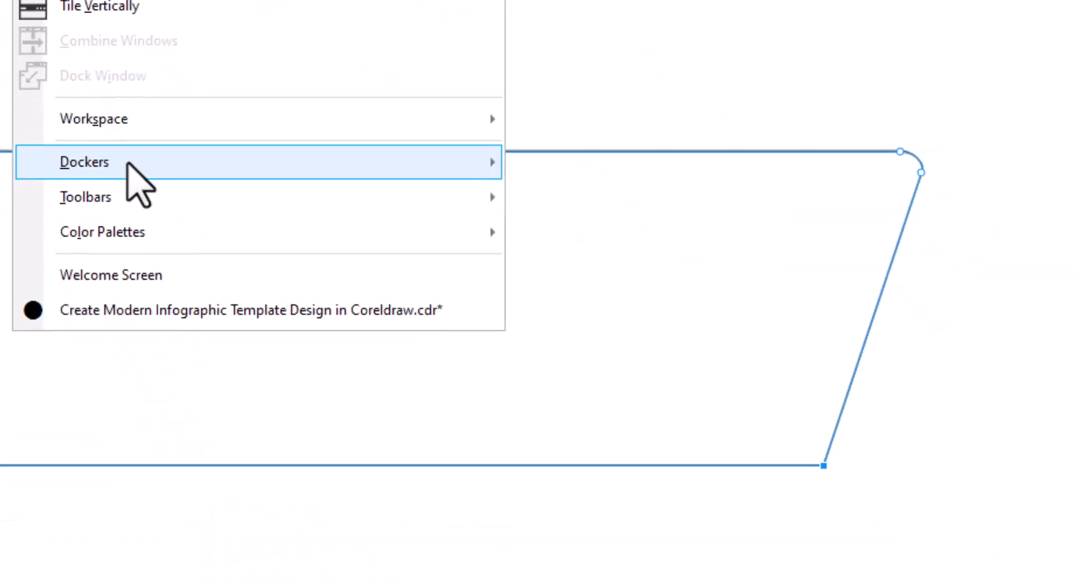
mouse_move(474, 557)
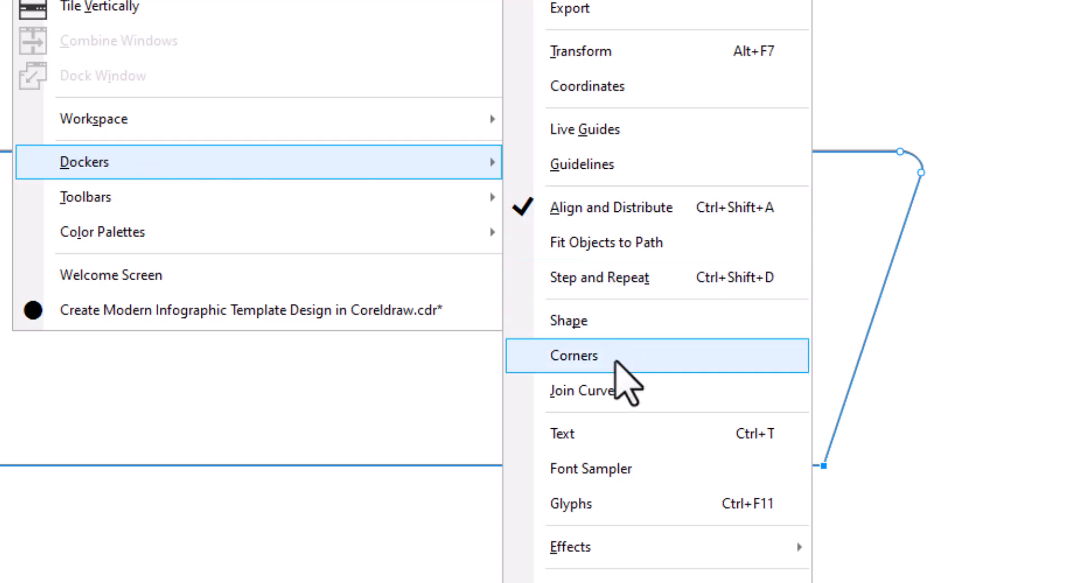
click(617, 357)
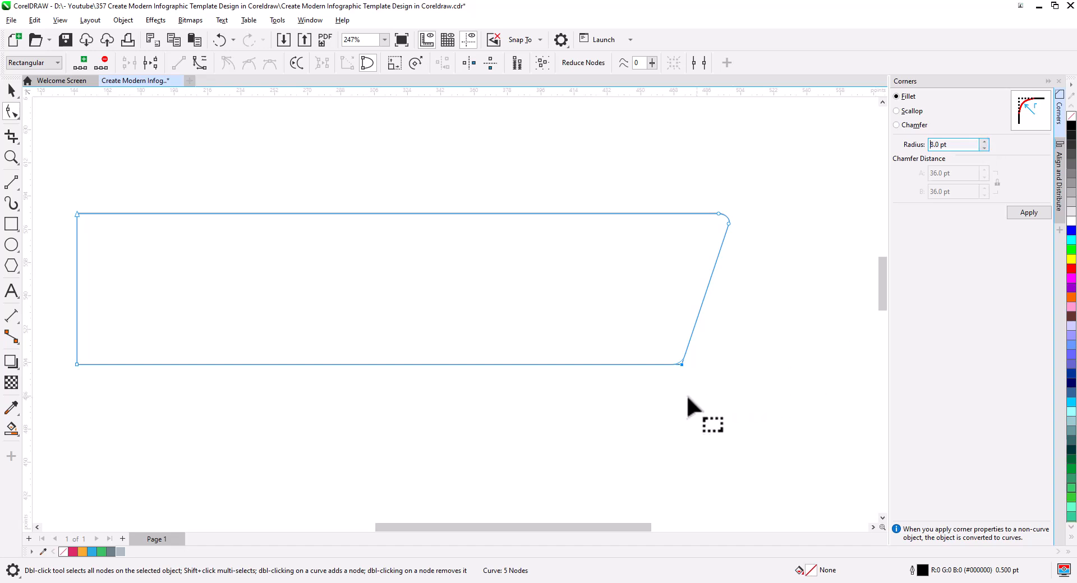
scroll(688, 396, up, 7)
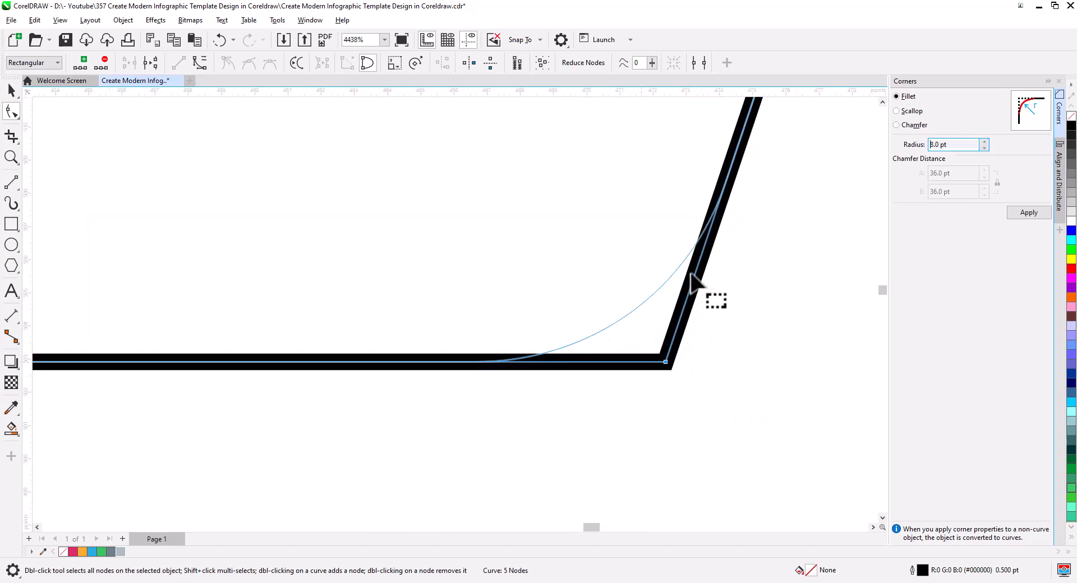
click(984, 150)
click(984, 149)
click(984, 150)
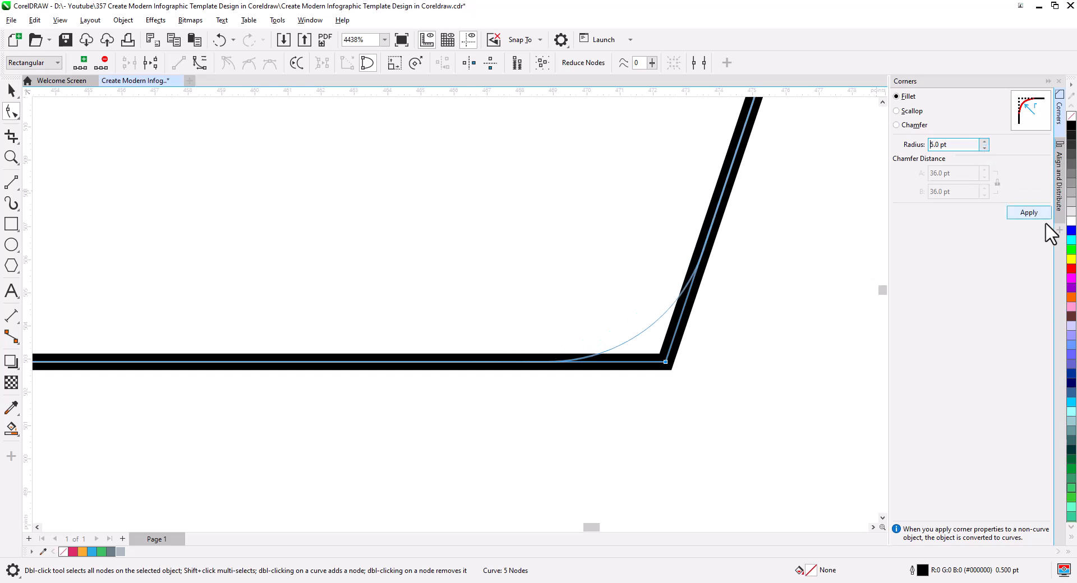
click(1028, 212)
scroll(661, 313, down, 5)
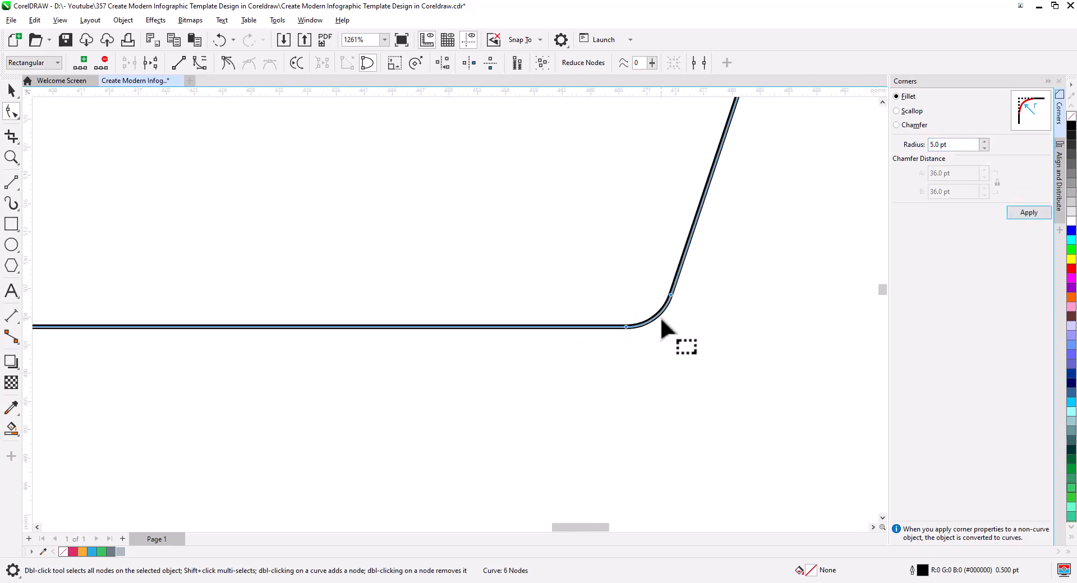
scroll(671, 339, down, 3)
drag(621, 350, 715, 339)
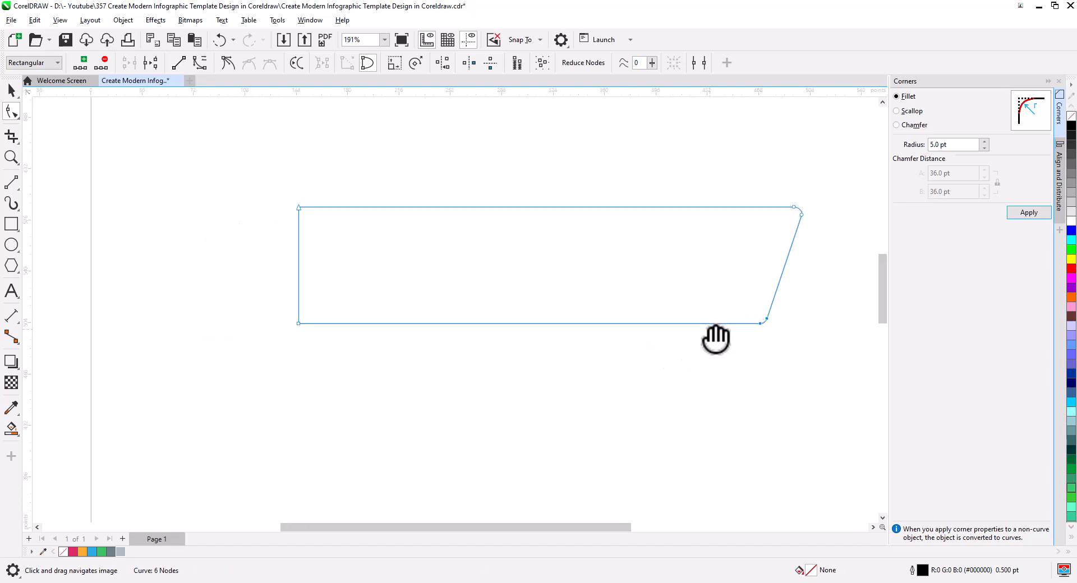
click(11, 89)
click(50, 168)
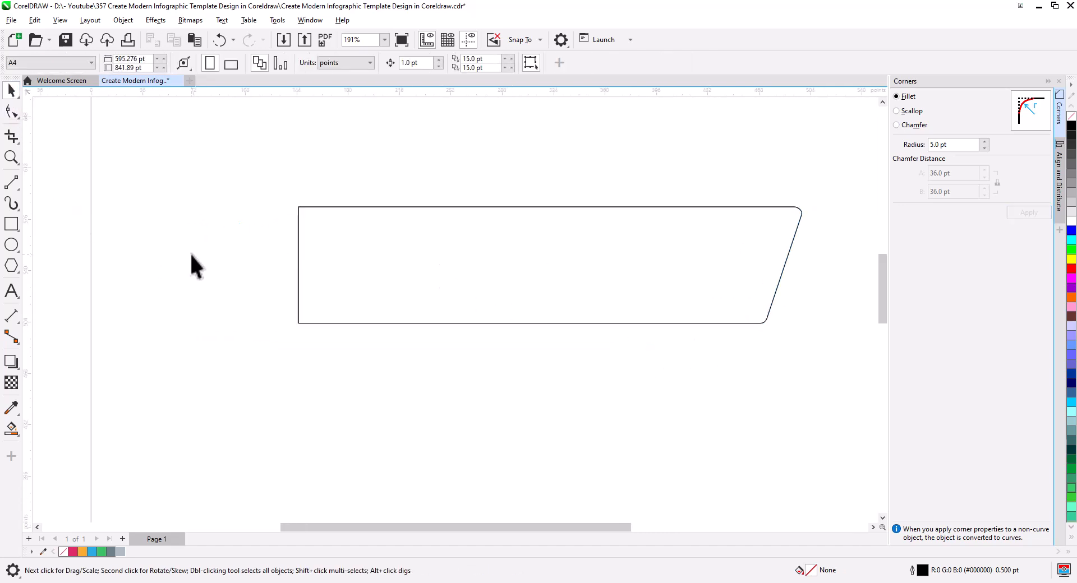
- Draw a rectangle about 157 by 69 pt below the slanted shape
scroll(344, 258, down, 1)
scroll(345, 258, down, 1)
drag(428, 295, 476, 252)
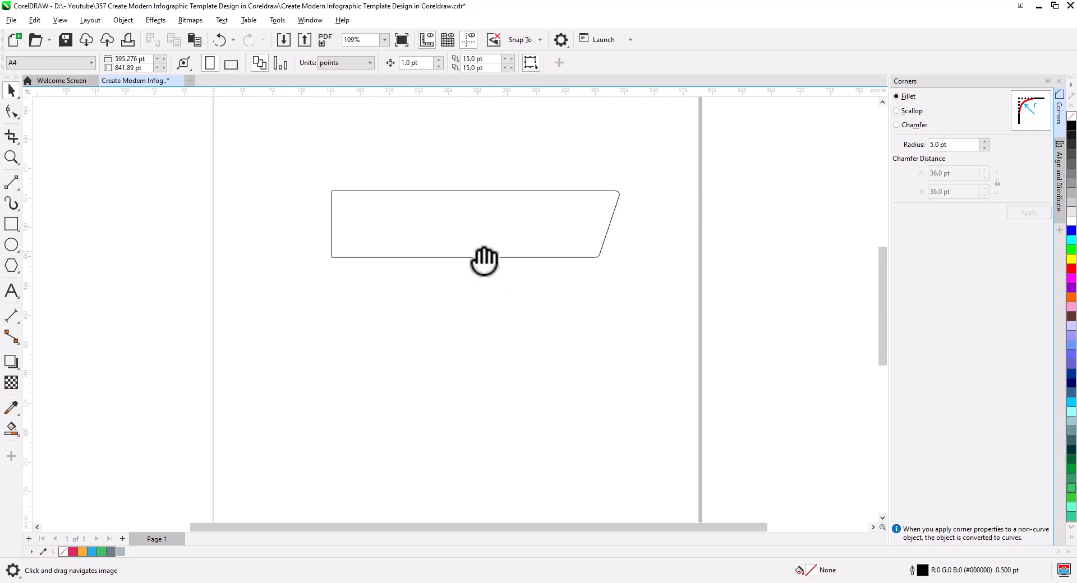
click(11, 224)
drag(352, 303, 480, 359)
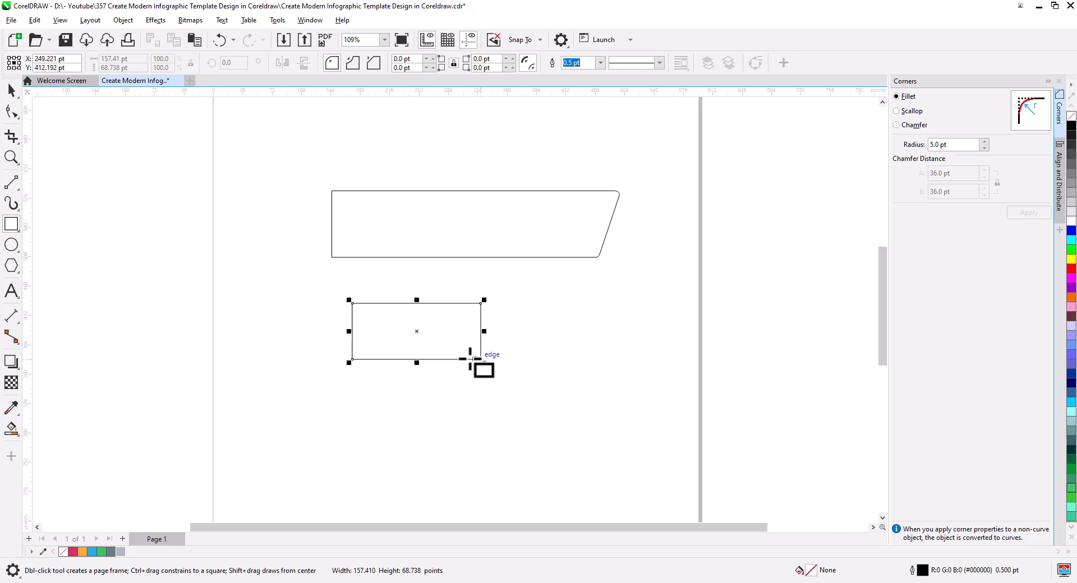
- Round the new rectangle's upper-left and lower-right corners fully, to a radius of about 34 pt
click(11, 110)
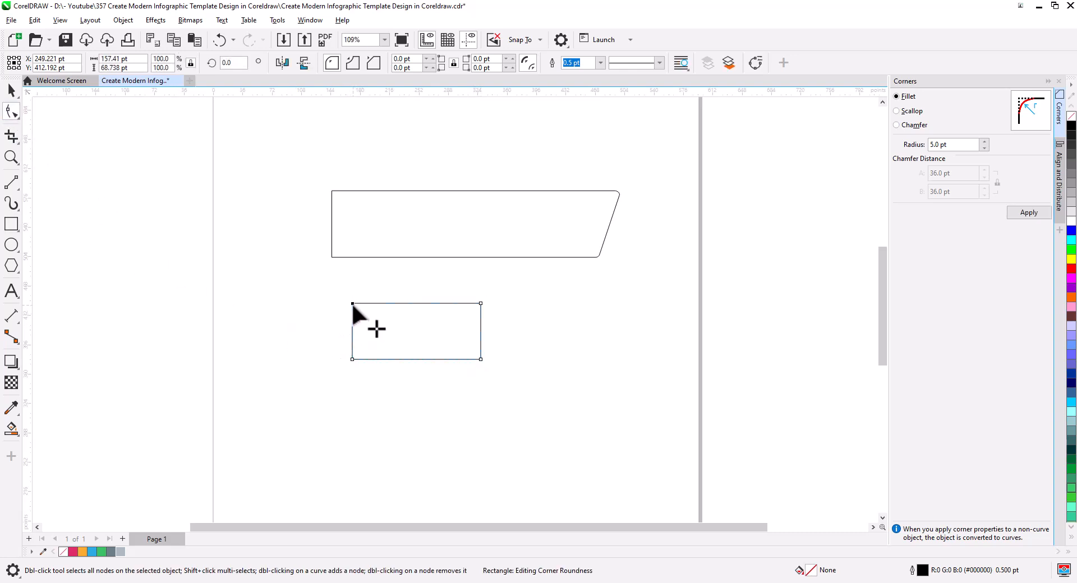
drag(357, 335, 358, 336)
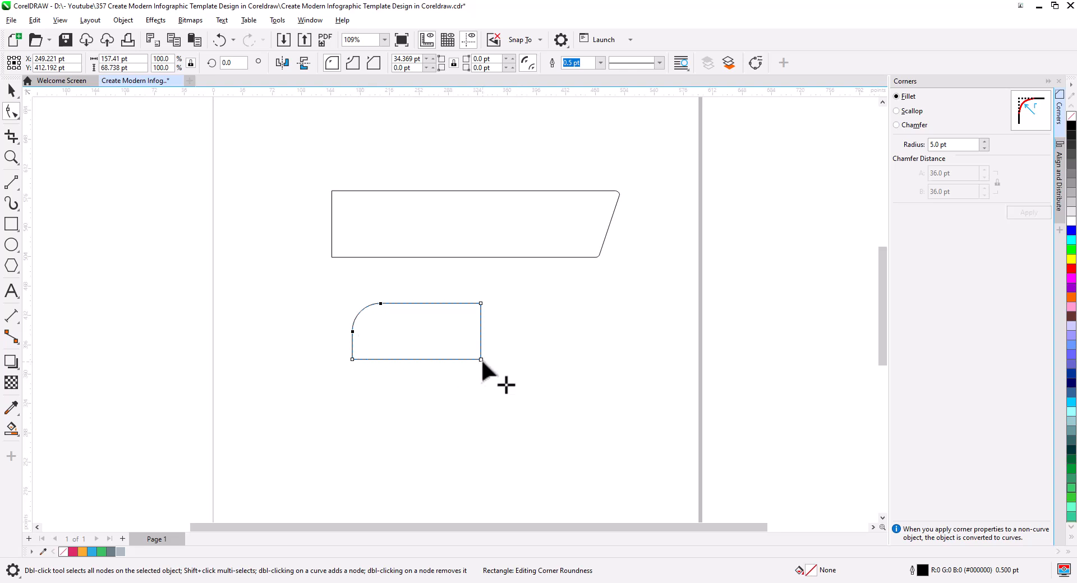
drag(480, 359, 437, 327)
click(12, 89)
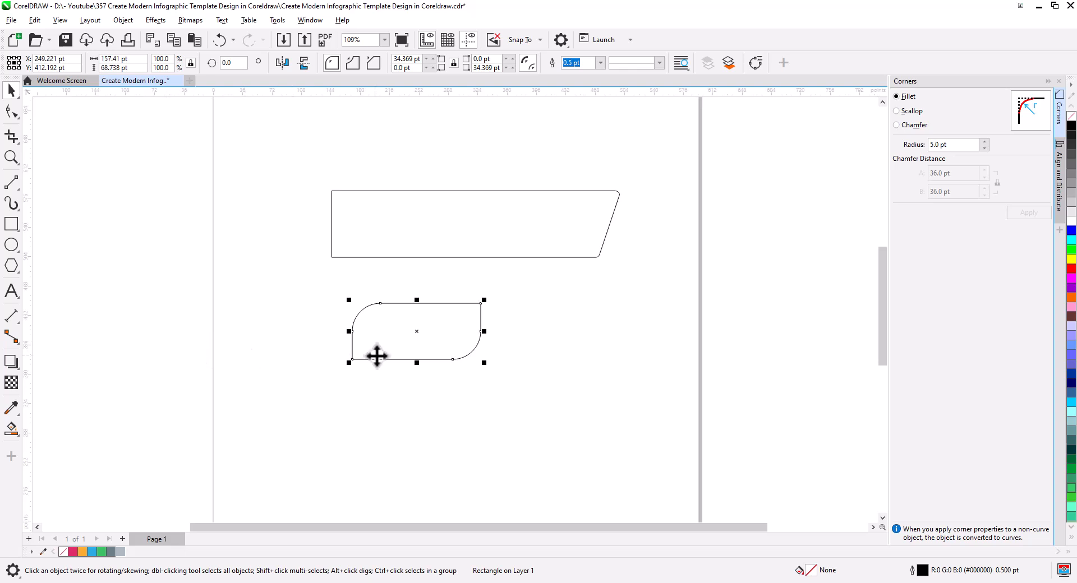
- Convert the small rounded rectangle to curves
click(352, 351)
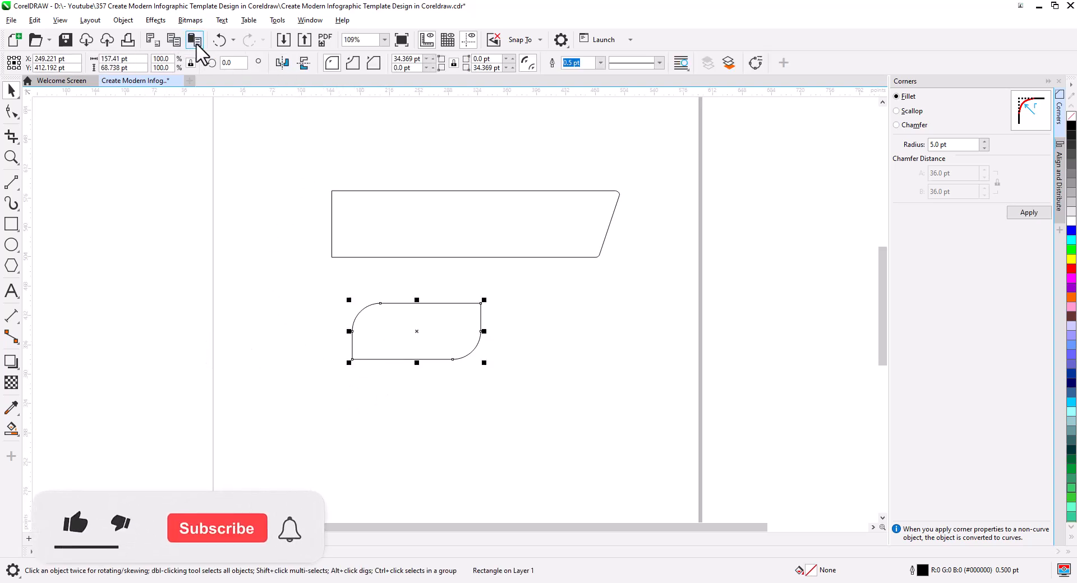
scroll(409, 310, up, 4)
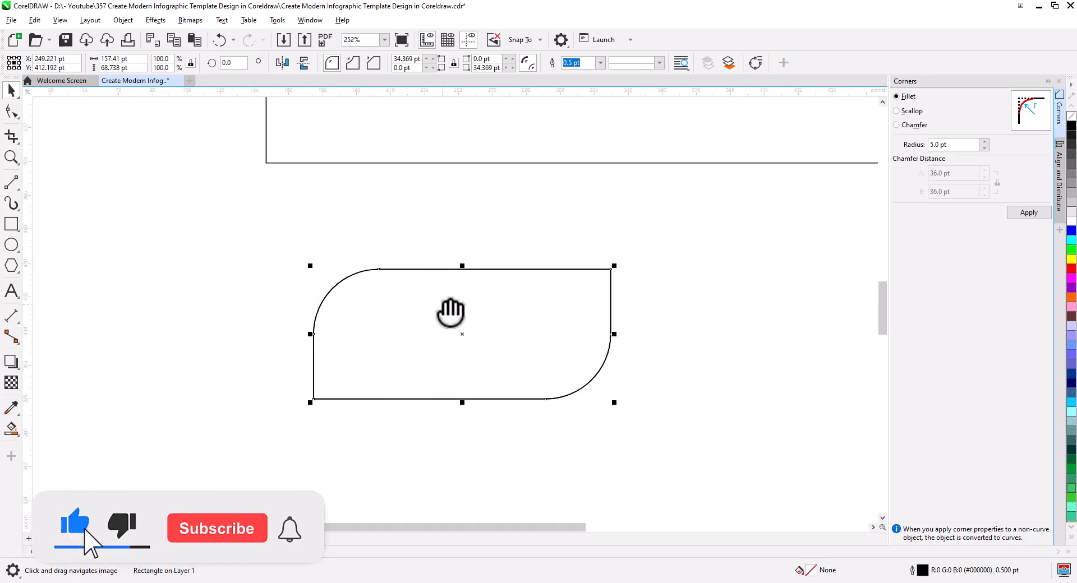
click(11, 111)
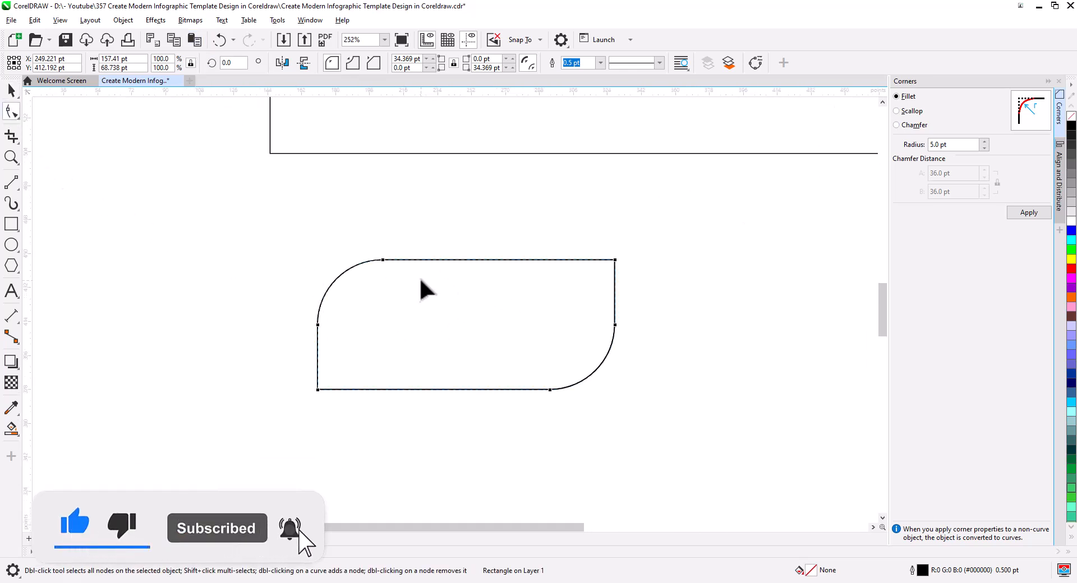
right_click(419, 258)
click(465, 179)
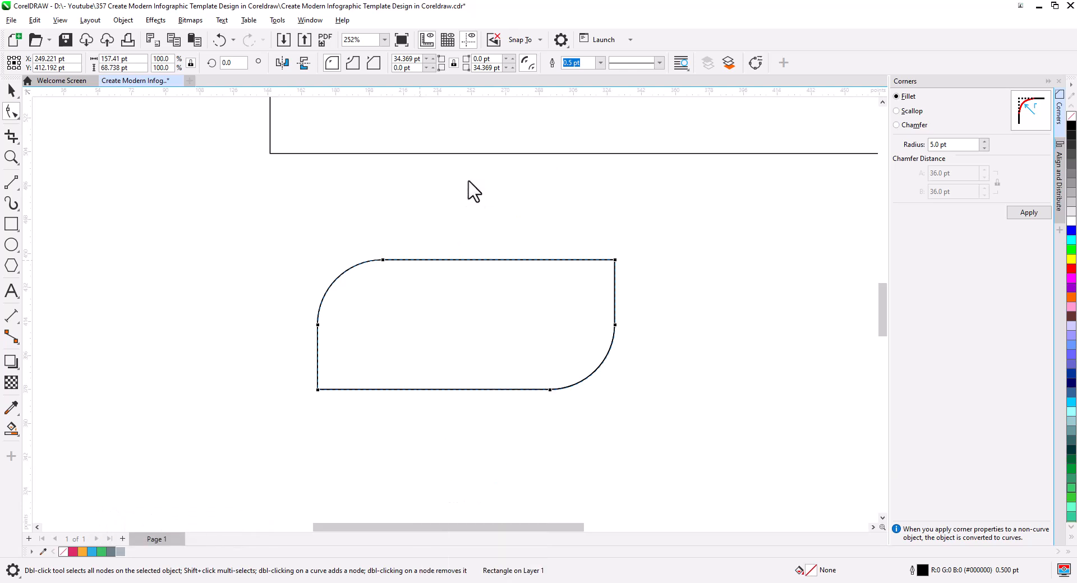
- Break the small shape at its two sharp corner nodes and break it apart into two separate curves
drag(581, 233, 655, 301)
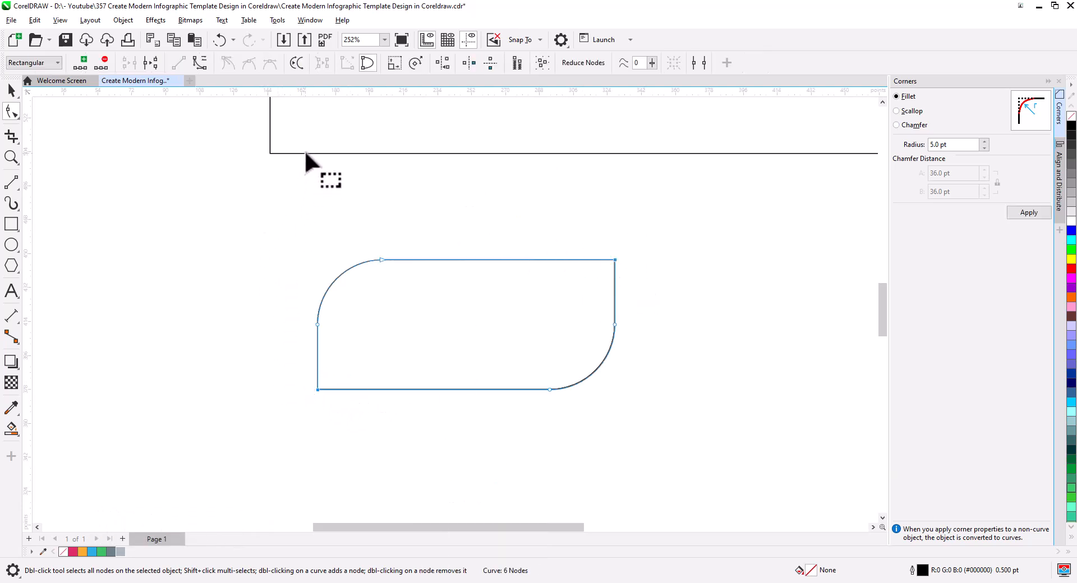
click(151, 63)
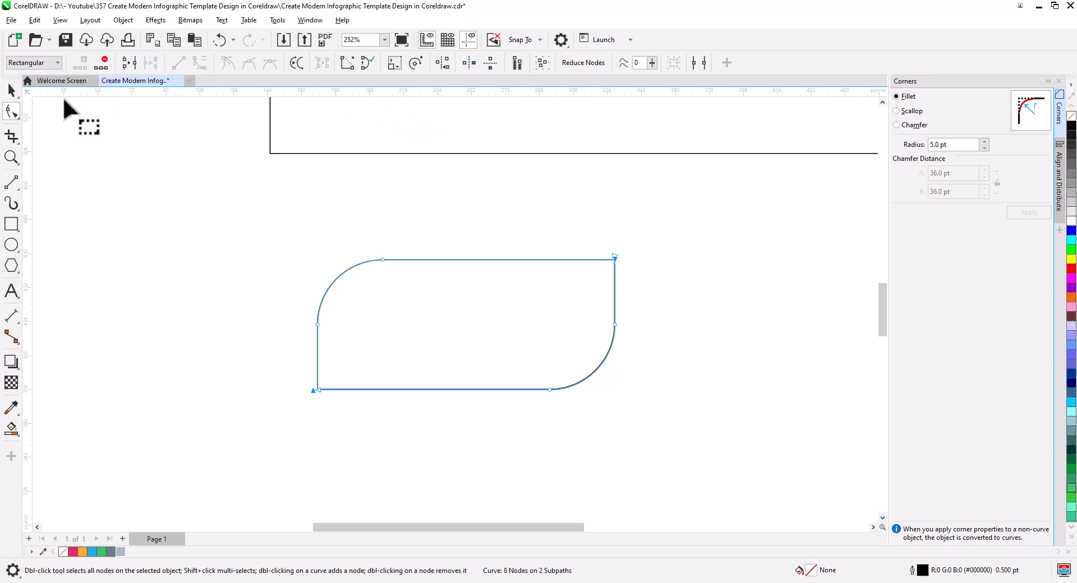
click(12, 89)
right_click(385, 265)
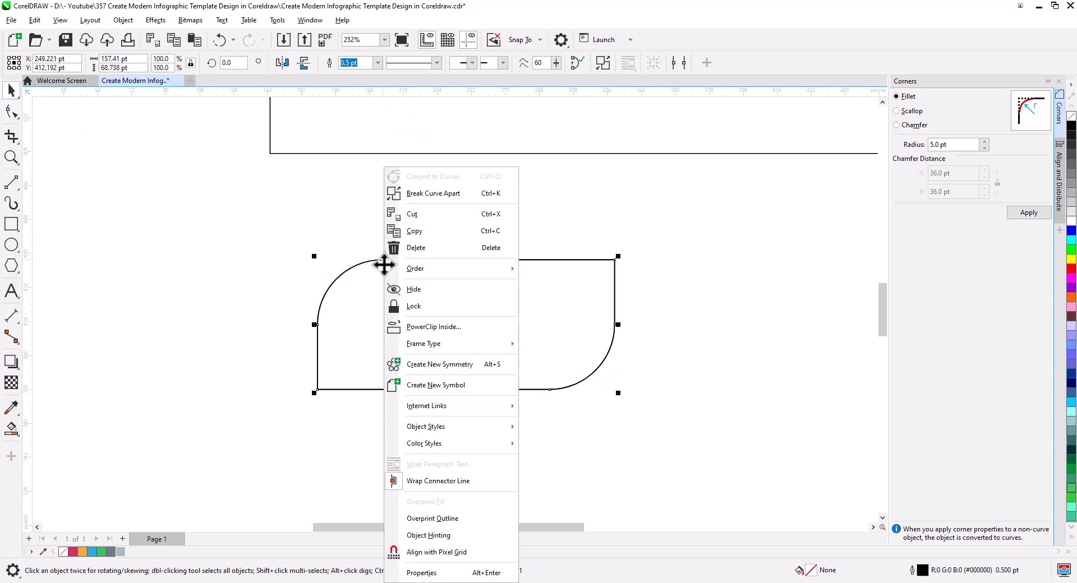
click(434, 194)
click(388, 194)
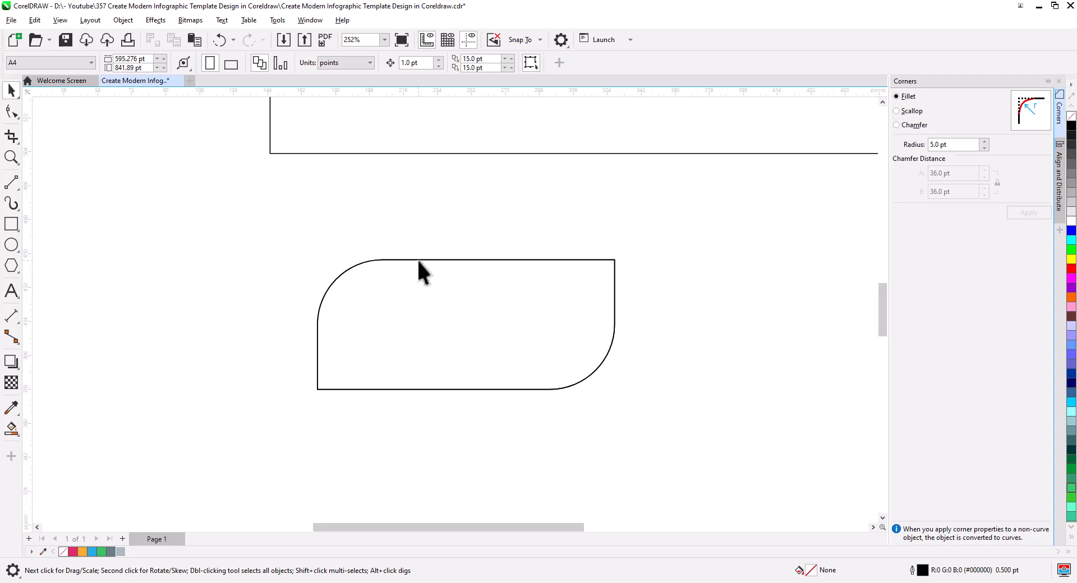
- Give the upper-left curve of the small shape a white outline with a width of 0.75 pt
click(418, 259)
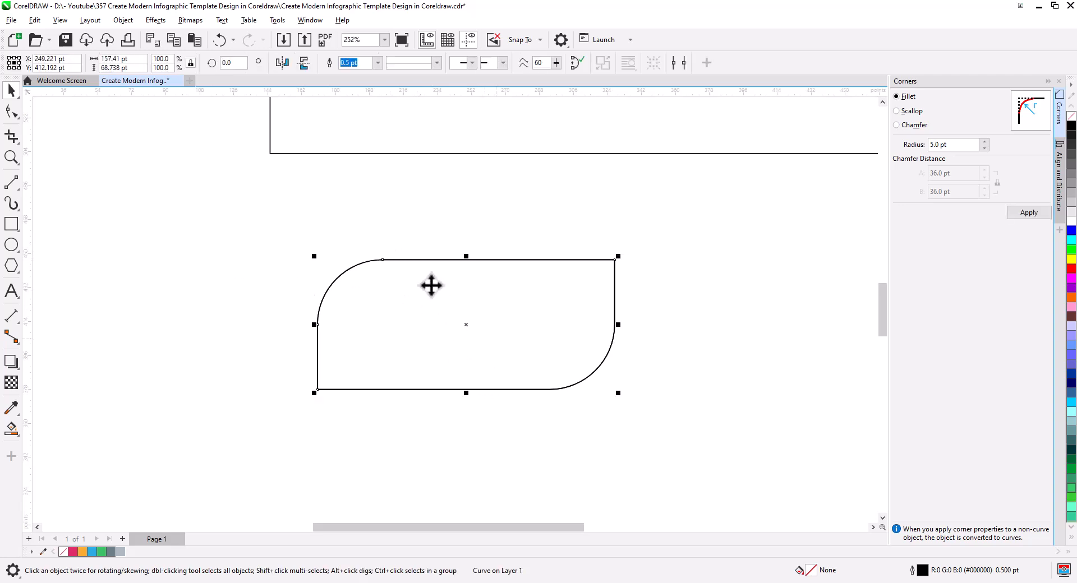
right_click(1071, 220)
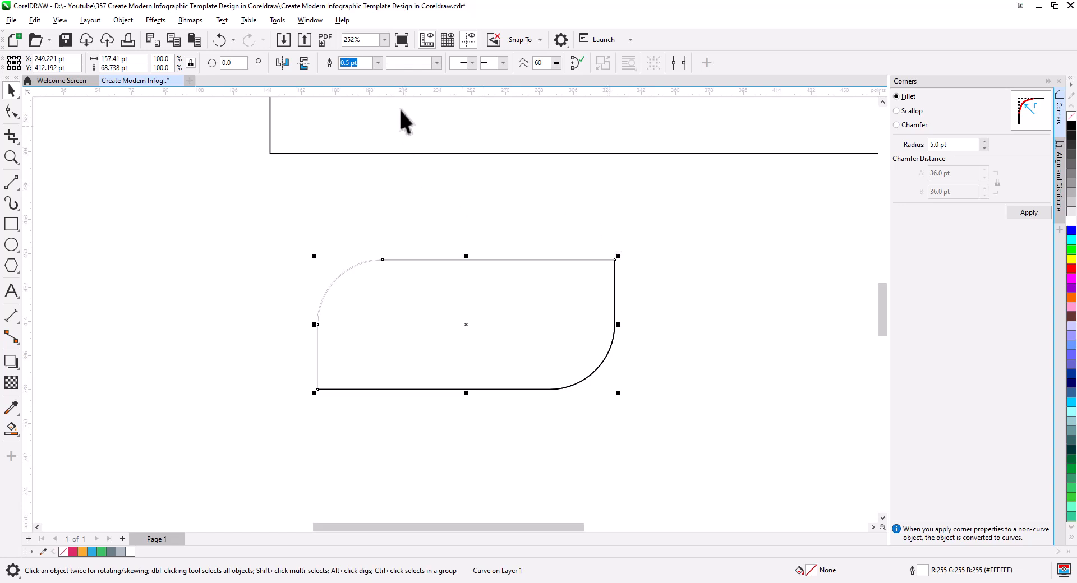
click(378, 64)
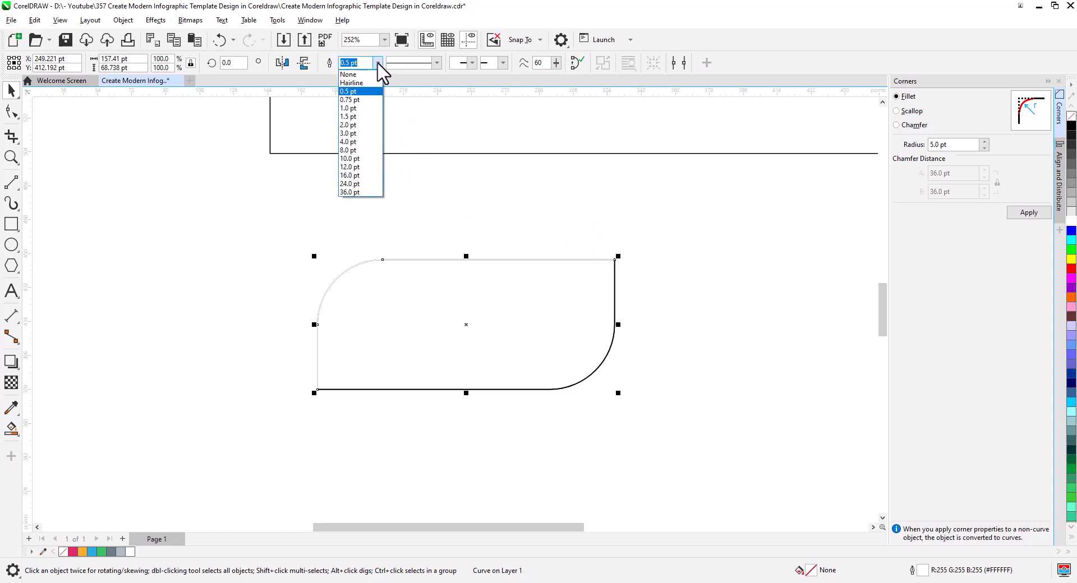
click(359, 99)
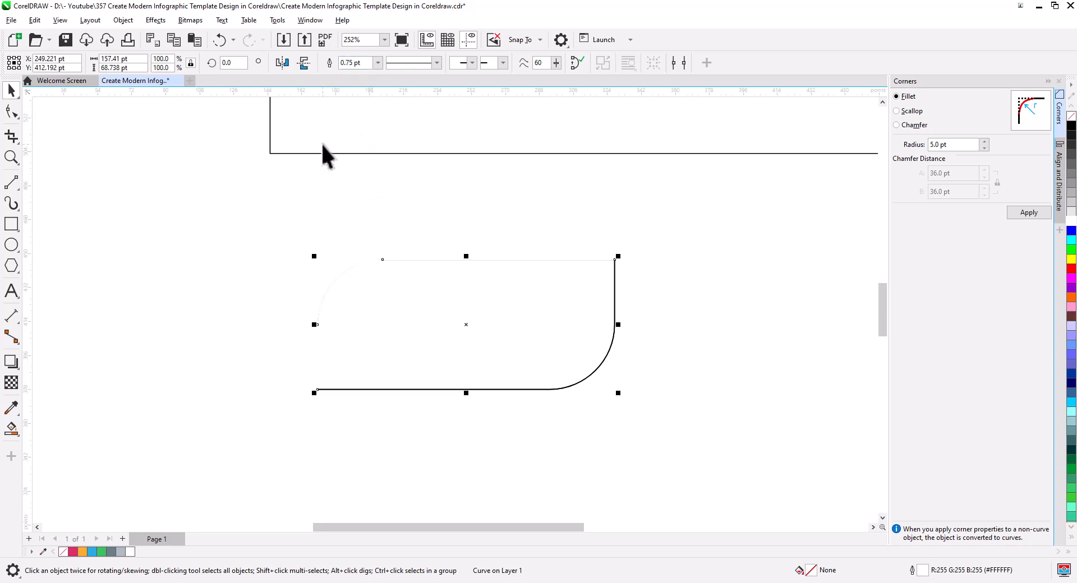
- Draw a rectangle about 229 by 116 pt around the split shape and fill it with gray (#808080)
click(11, 224)
drag(241, 218, 674, 438)
click(13, 91)
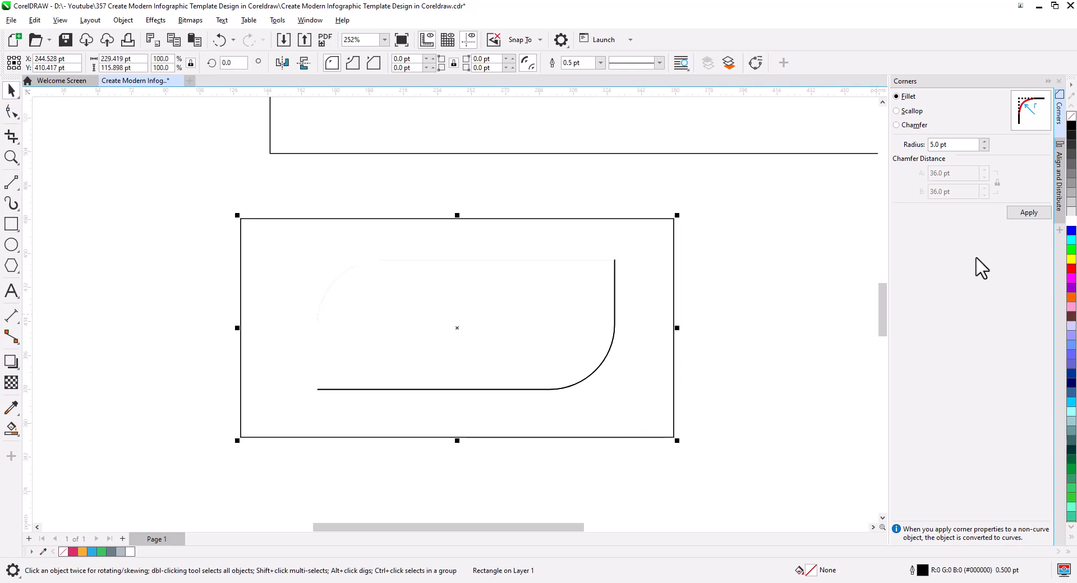
click(1072, 182)
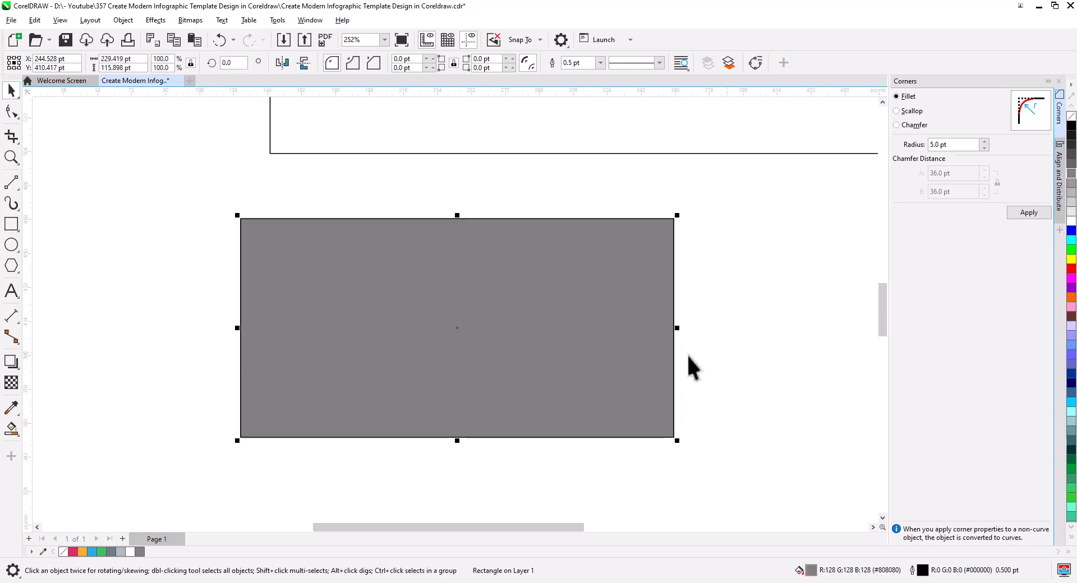
- Send the gray rectangle behind the two curves
right_click(656, 329)
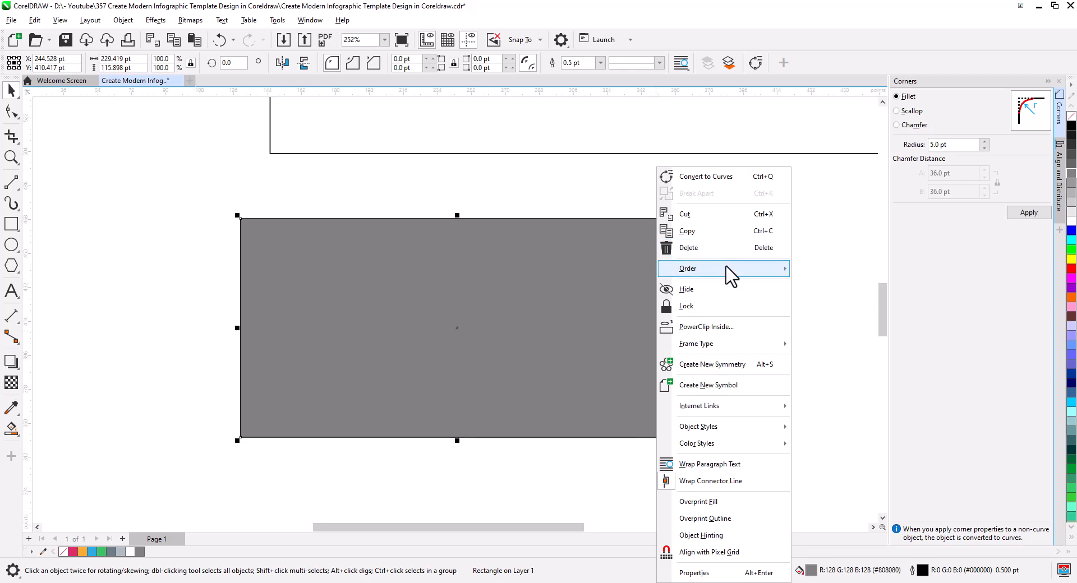
mouse_move(731, 267)
click(836, 291)
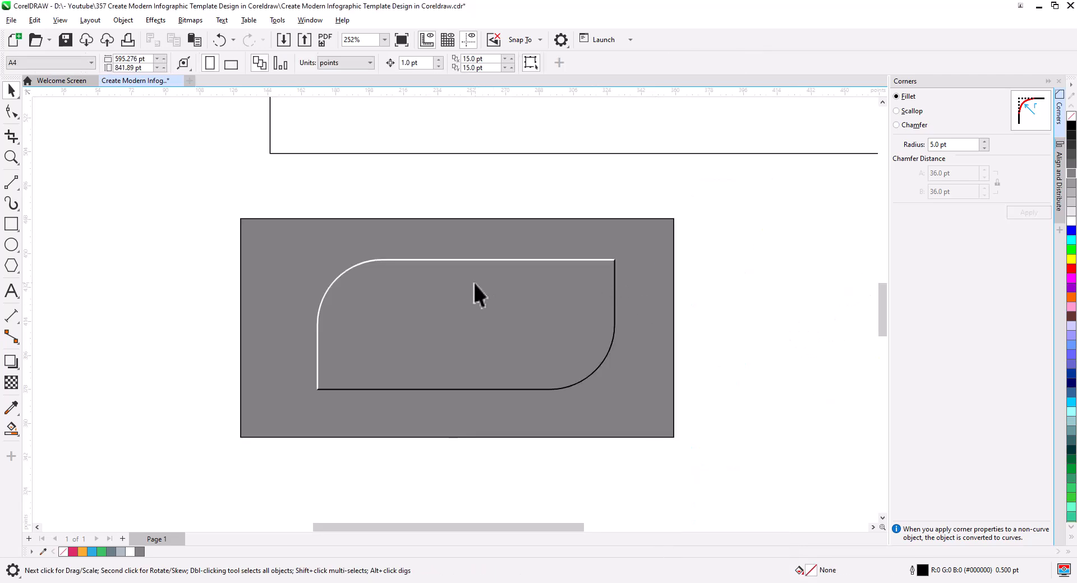
- Apply a Gaussian Blur with a radius of 1.4 pixels to the white upper-left curve
scroll(473, 281, up, 2)
click(530, 243)
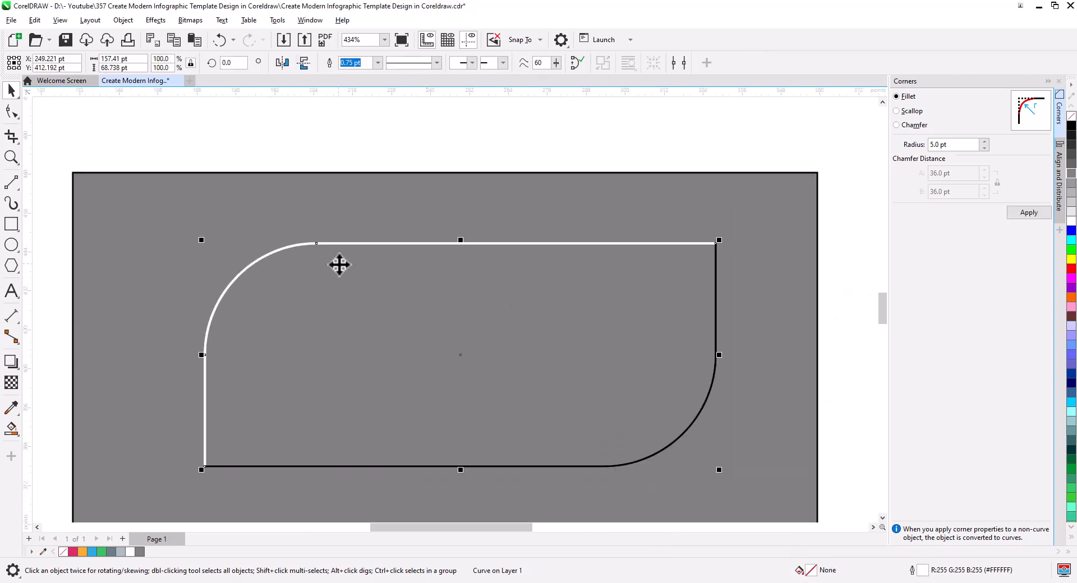
click(155, 20)
mouse_move(178, 113)
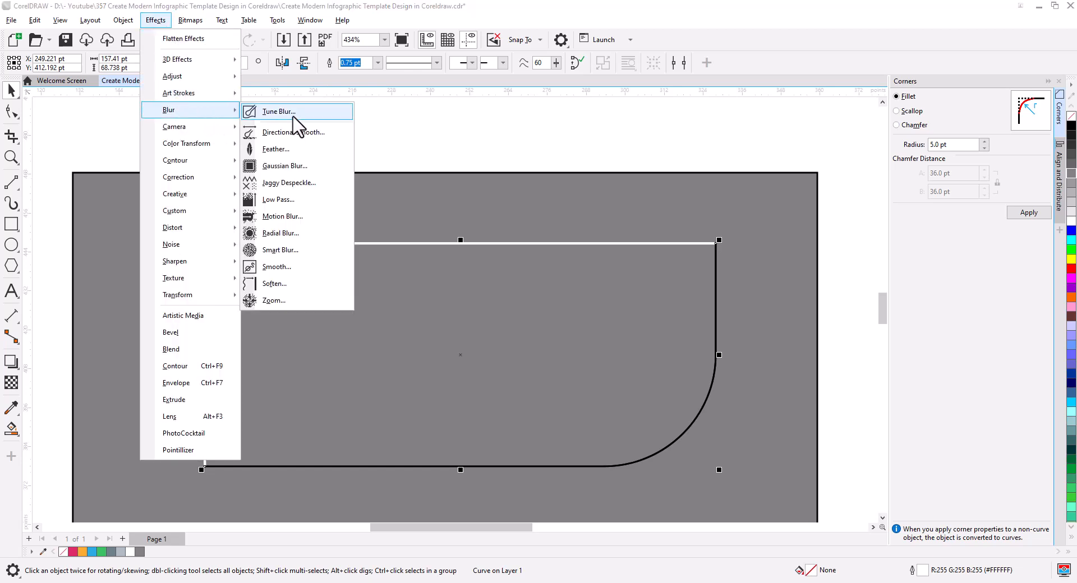
click(309, 166)
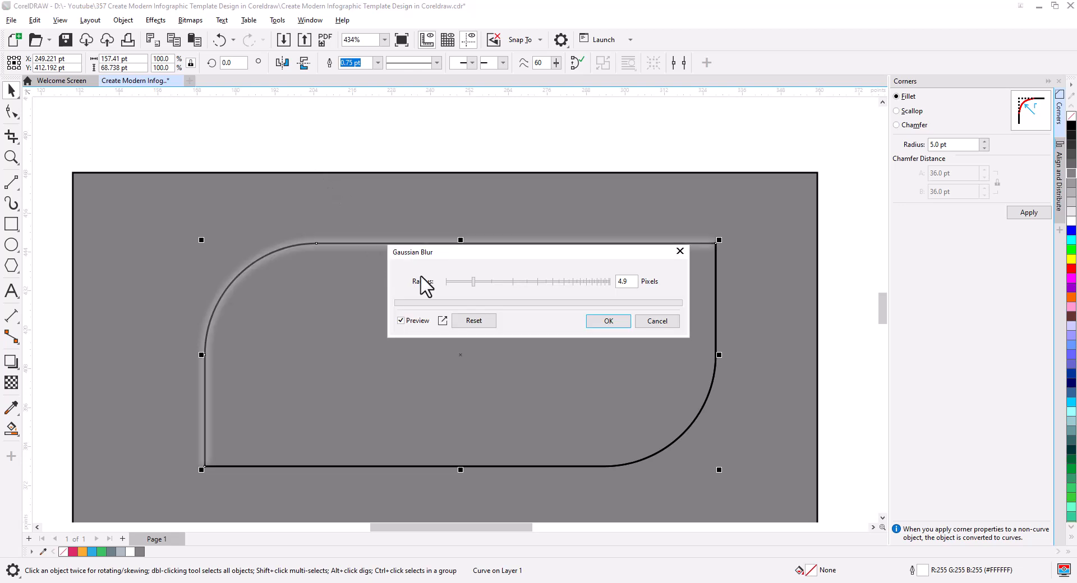
click(459, 281)
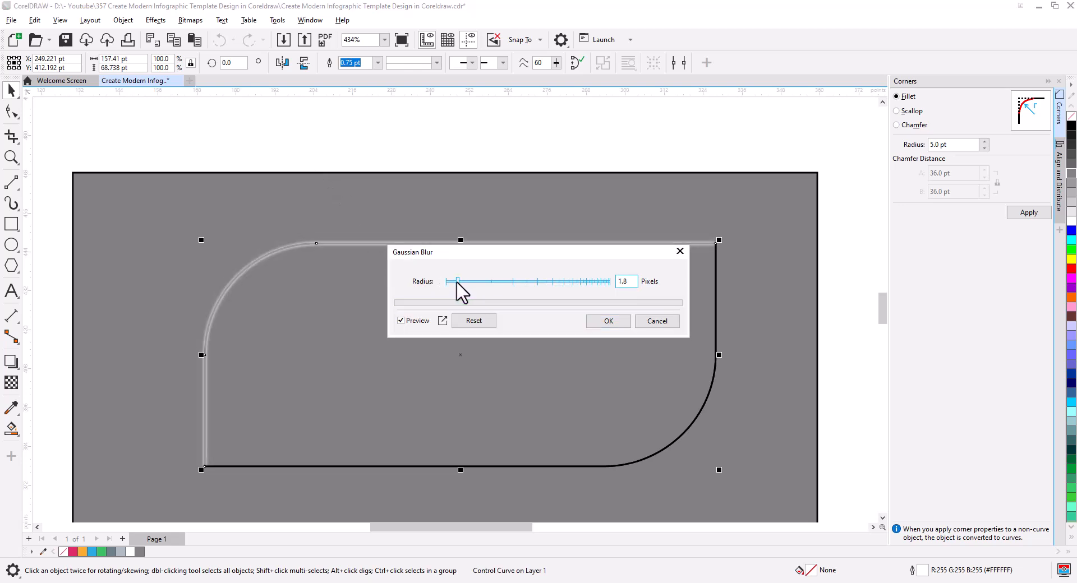
drag(456, 282, 454, 282)
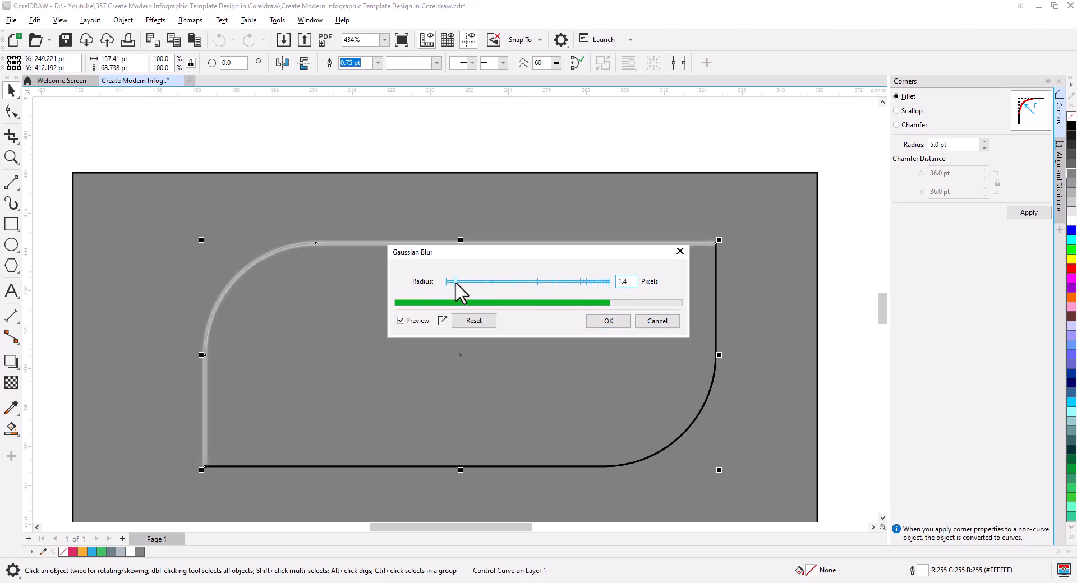
click(607, 321)
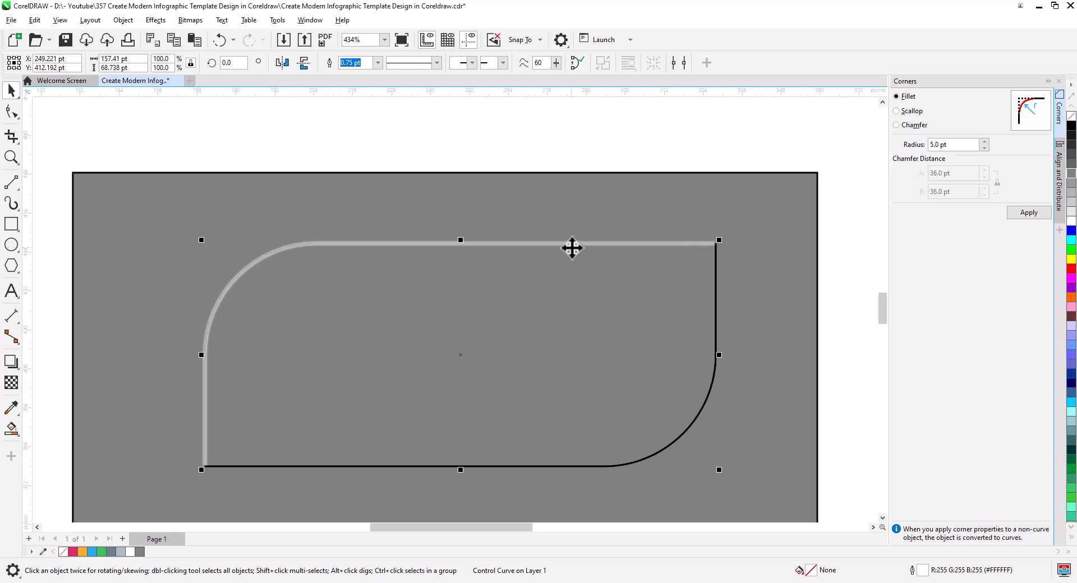
key(Escape)
- Set the outline width of the black lower-right curve to 0.75 pt
click(715, 337)
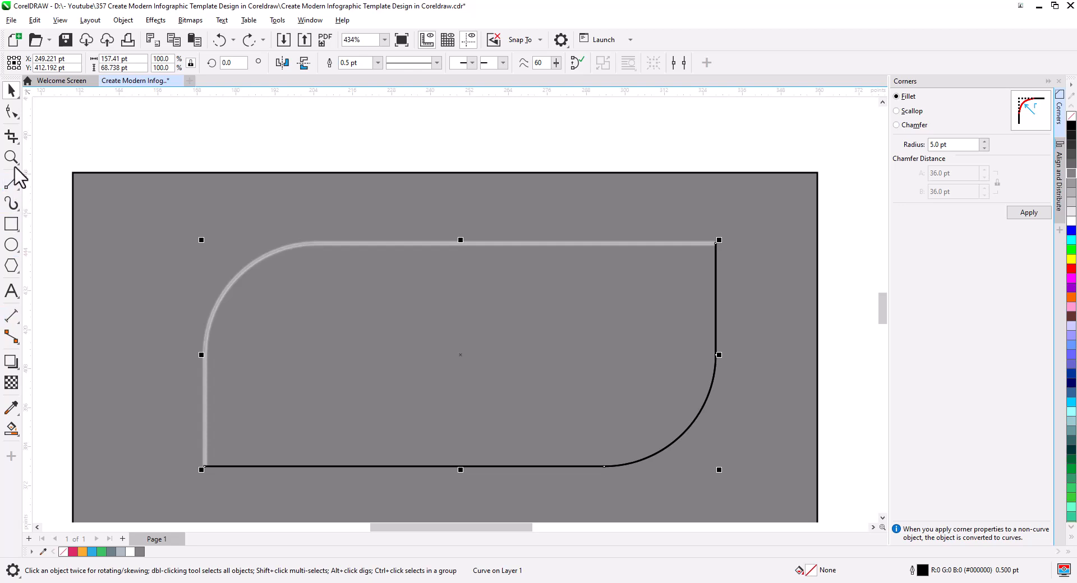
click(11, 112)
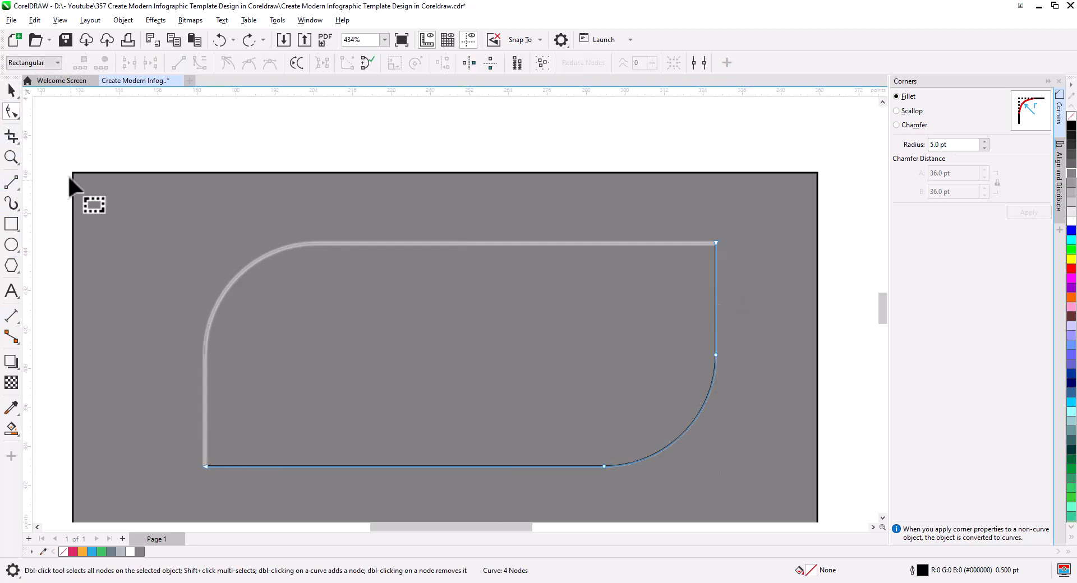
click(11, 91)
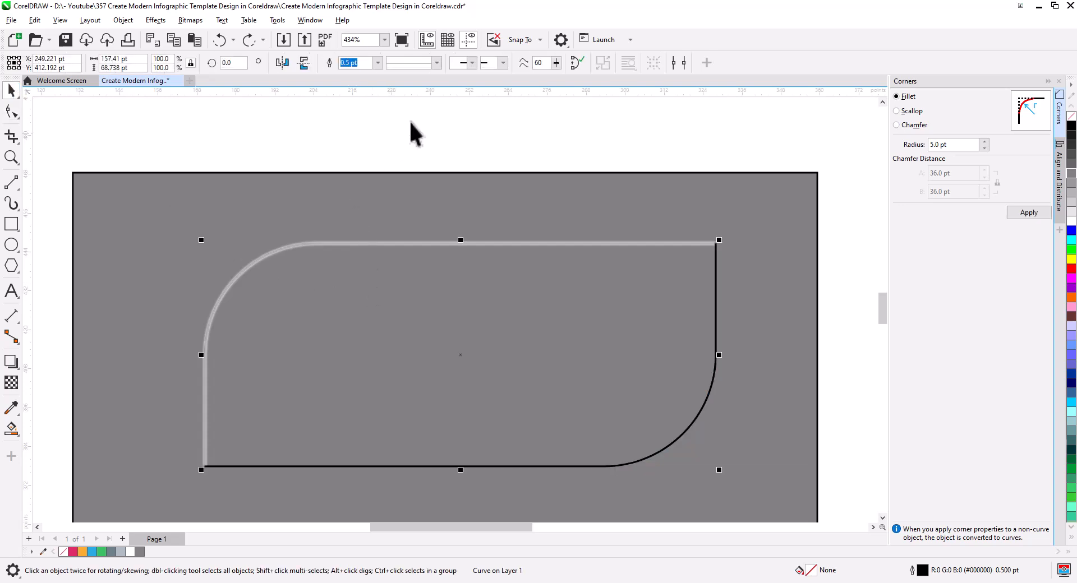
click(378, 62)
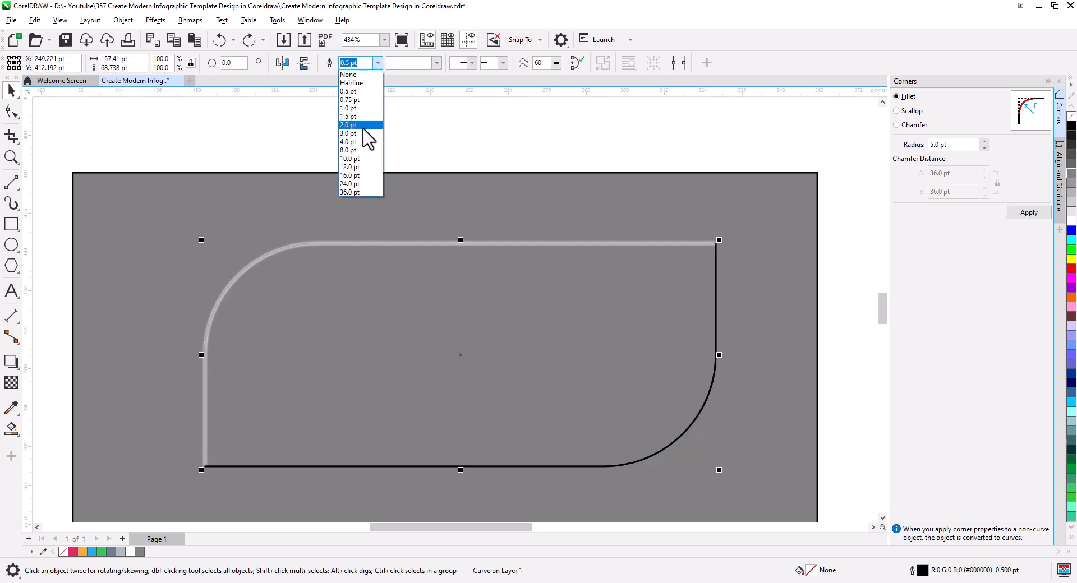
click(359, 99)
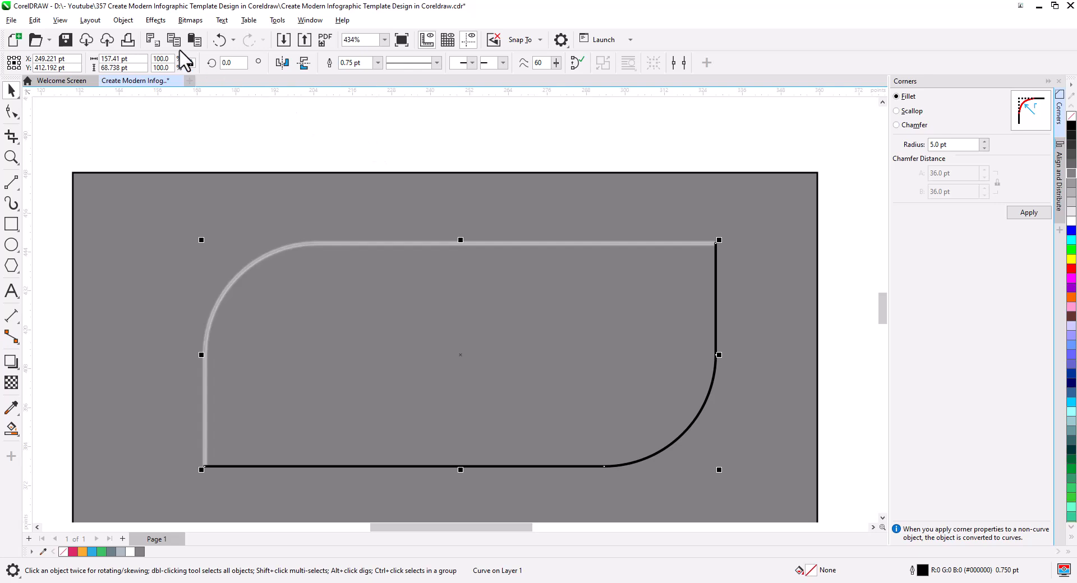
- Apply a Gaussian Blur with a radius of 1.4 pixels to the black lower-right curve
click(154, 20)
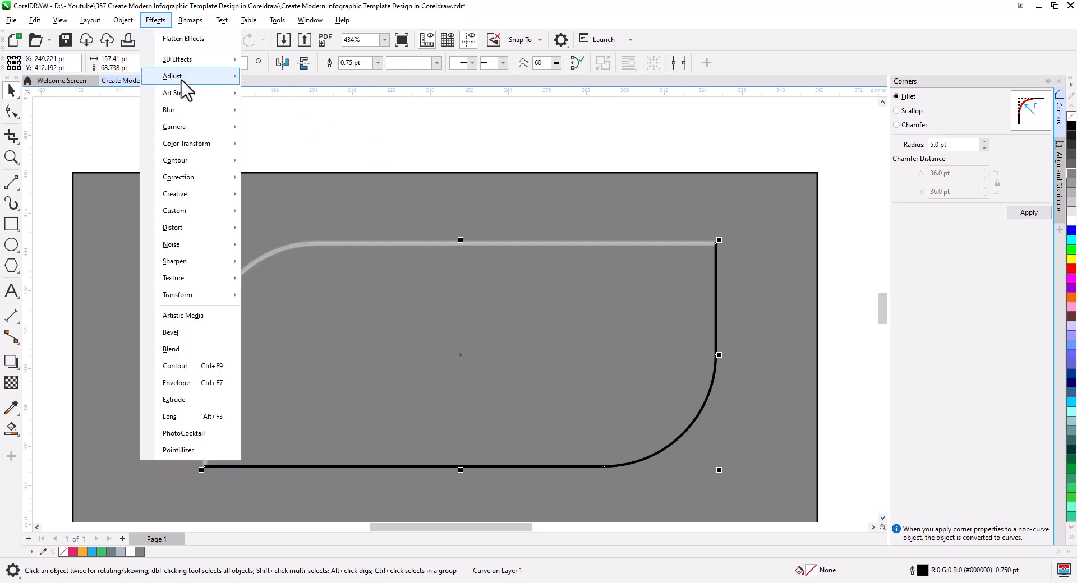
mouse_move(191, 111)
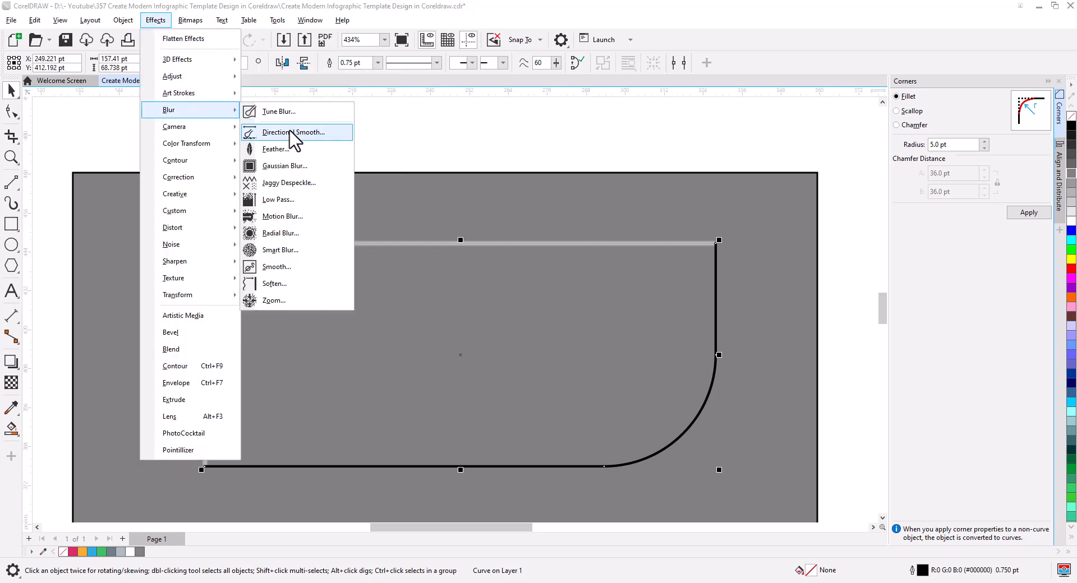
click(293, 166)
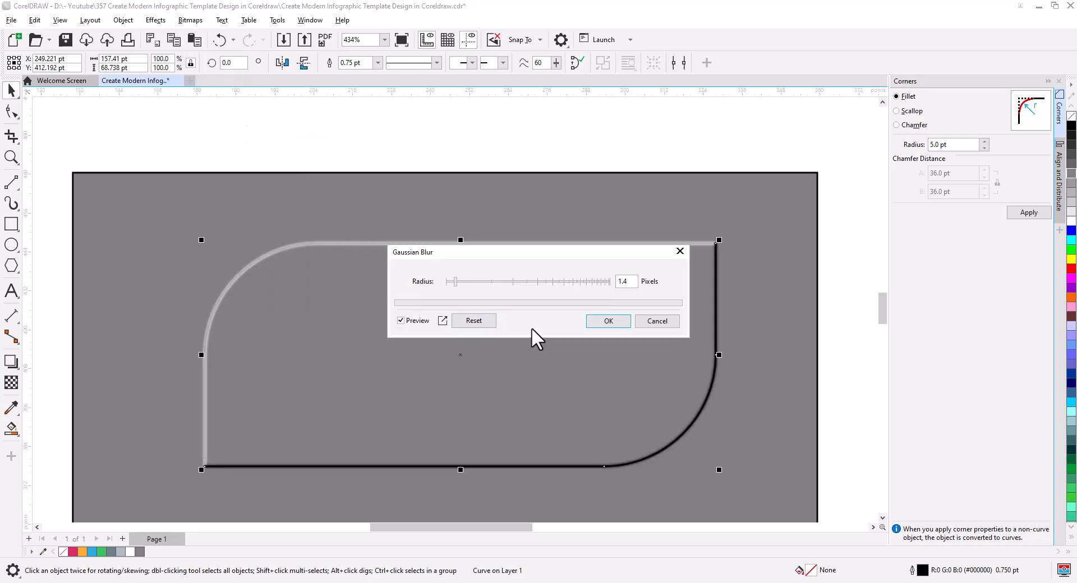
click(596, 322)
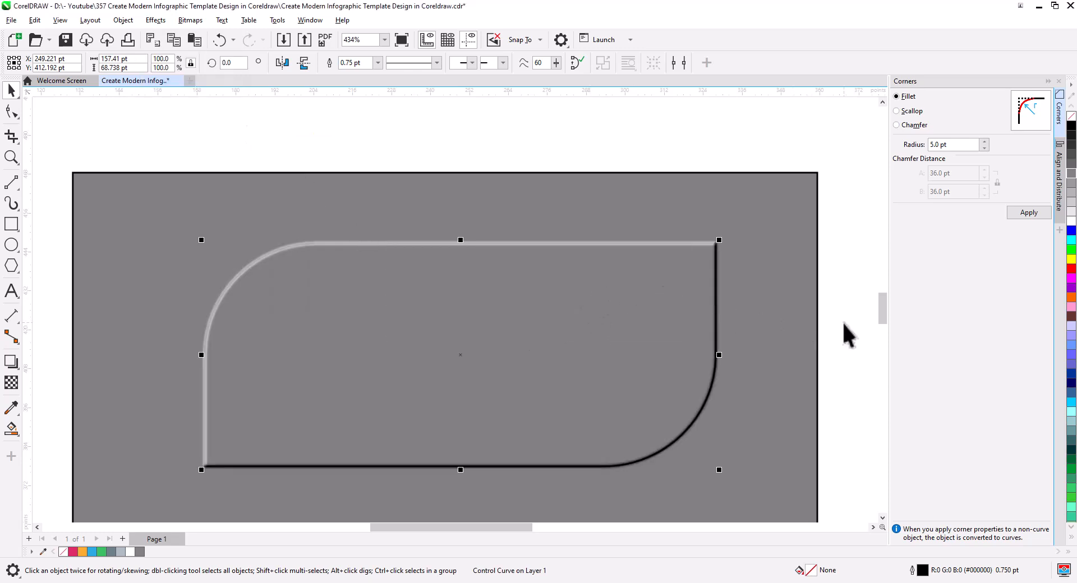
click(715, 338)
right_click(715, 339)
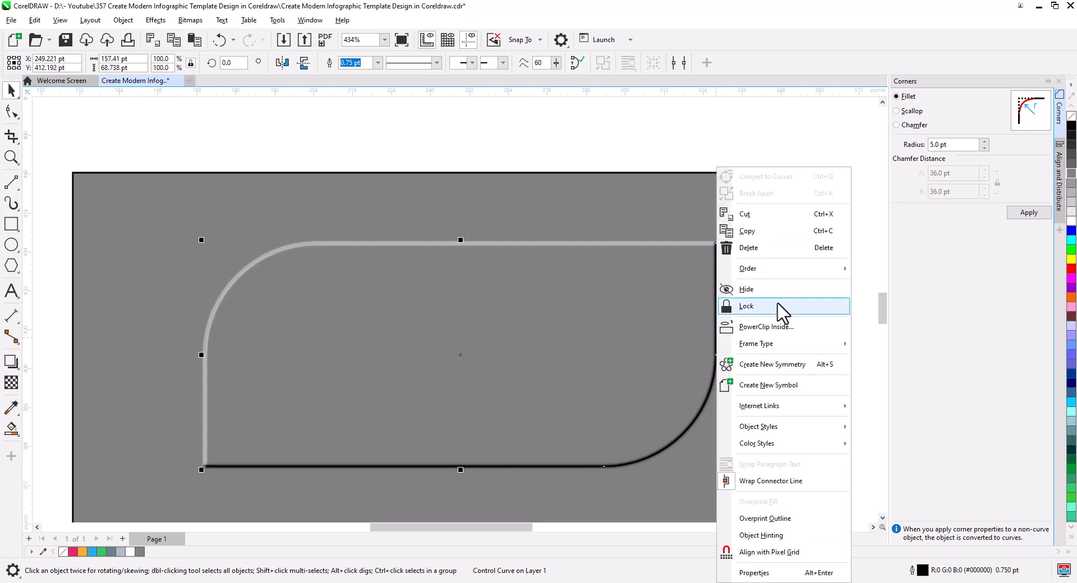
mouse_move(777, 270)
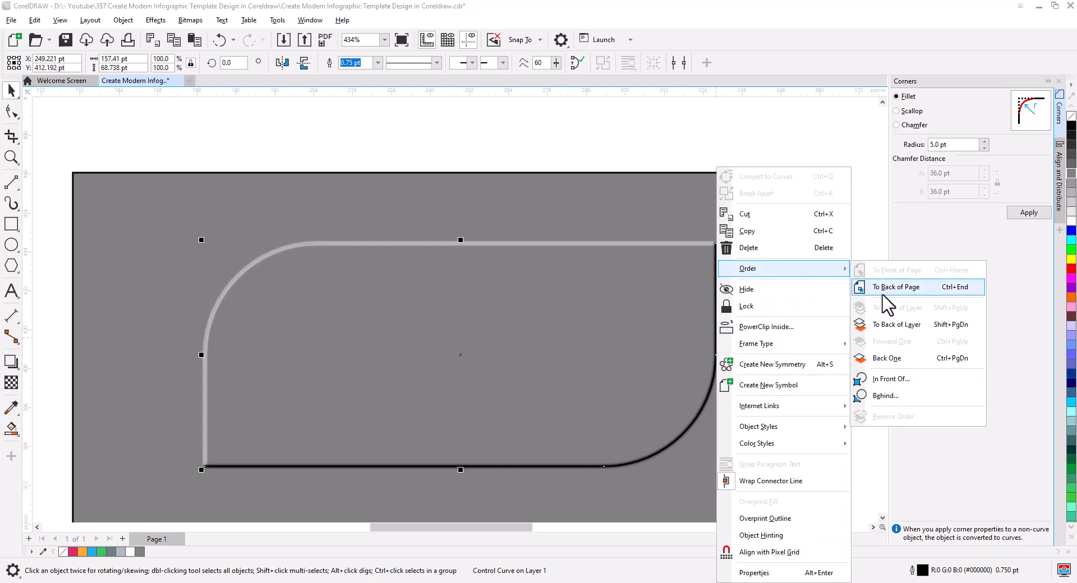
click(882, 290)
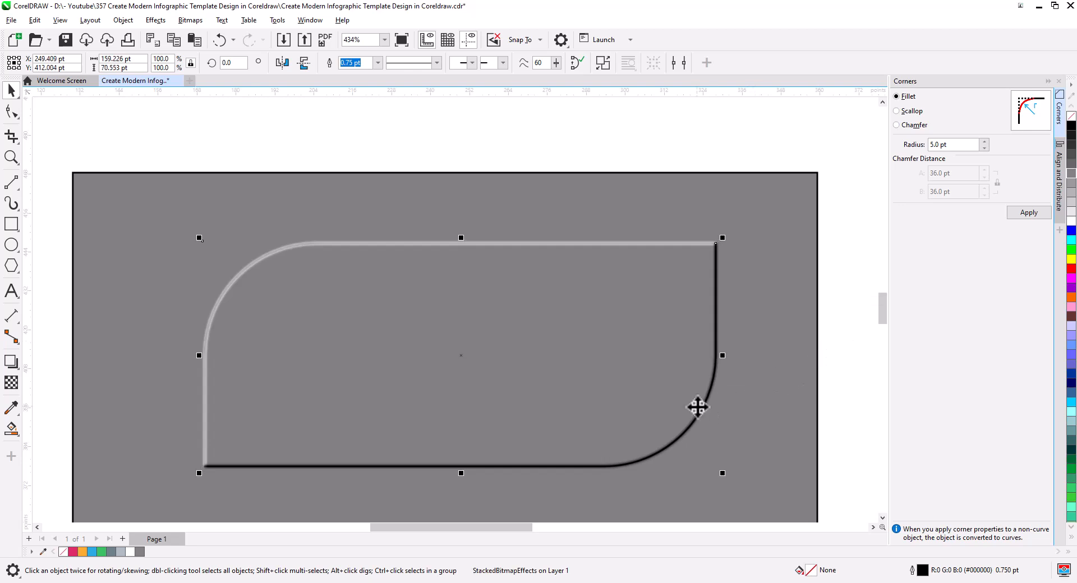
- Delete the gray background rectangle behind the two blurred curves
click(598, 242)
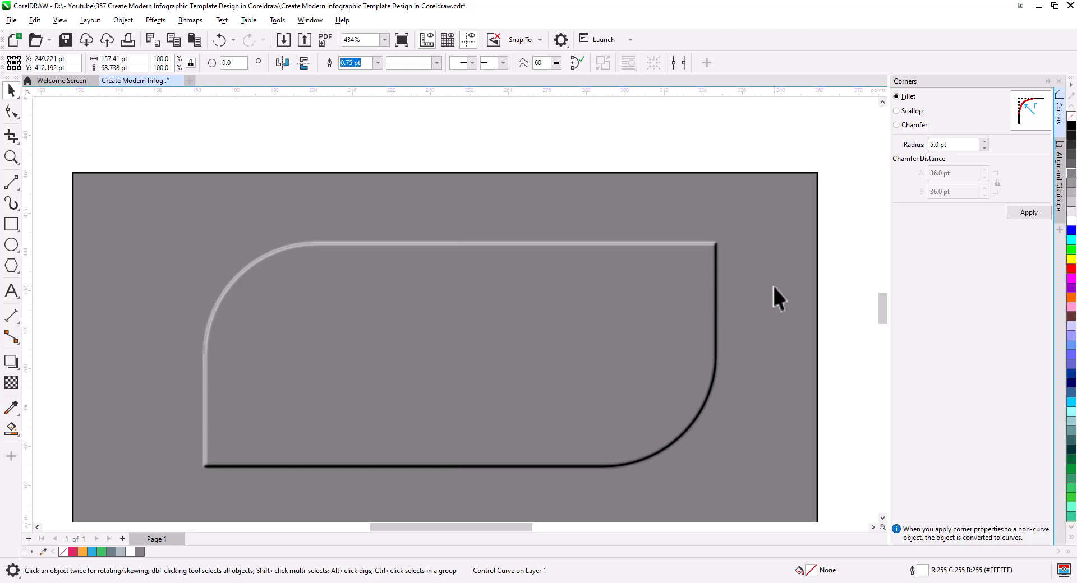
click(773, 303)
key(Delete)
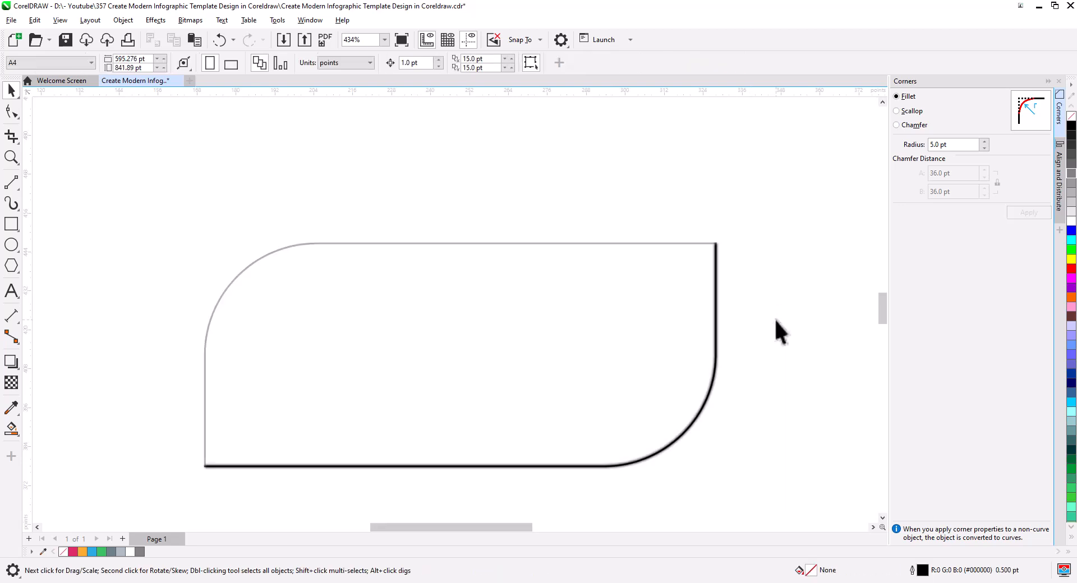
- Move the white curve about 11 pt left and 21 pt up, and PowerClip the blurred black curve inside the rounded shape
click(667, 243)
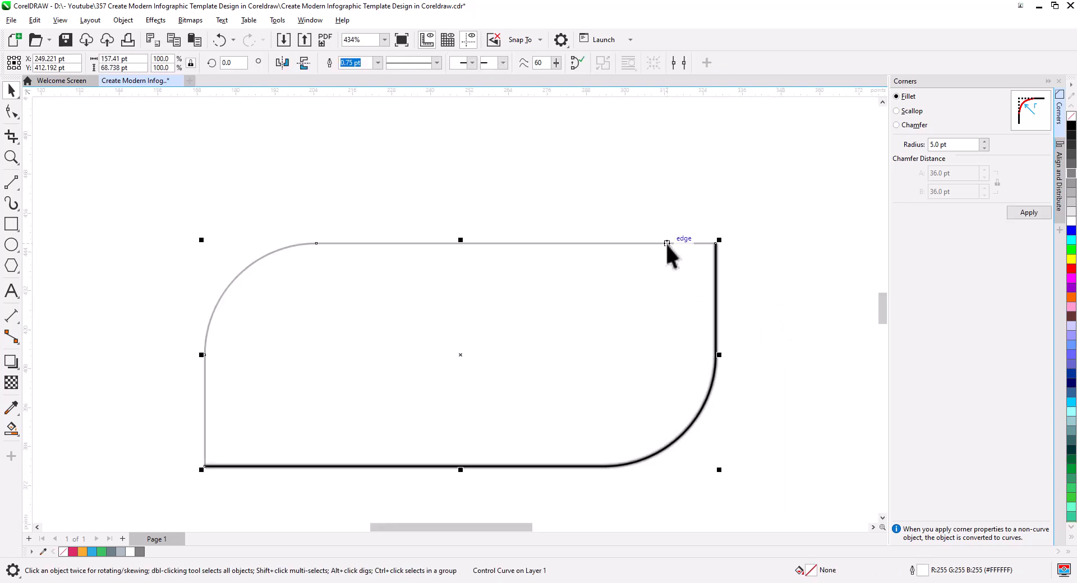
drag(666, 243, 632, 176)
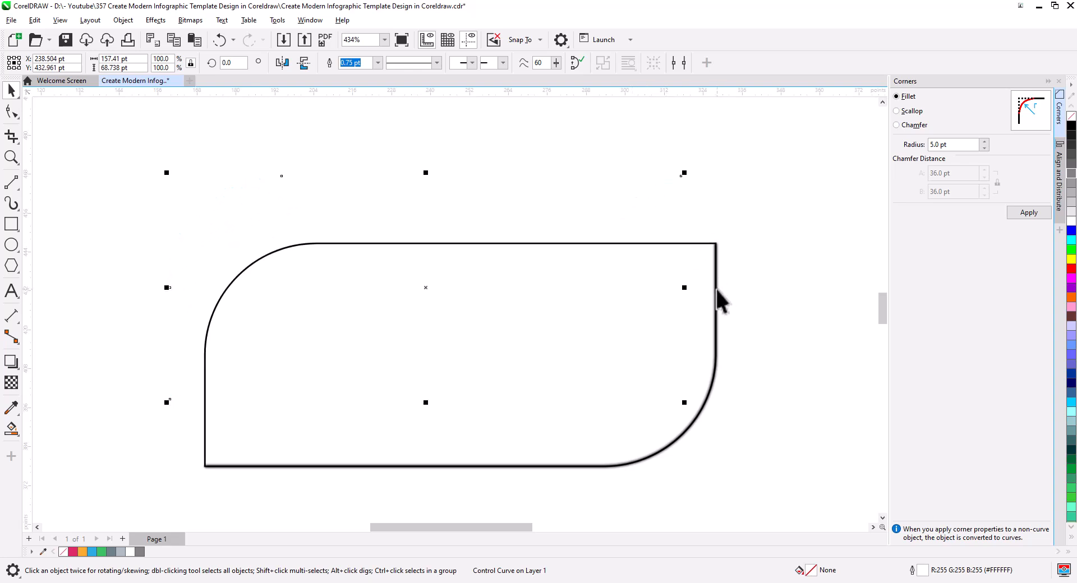
key(ctrl+z)
right_click(717, 297)
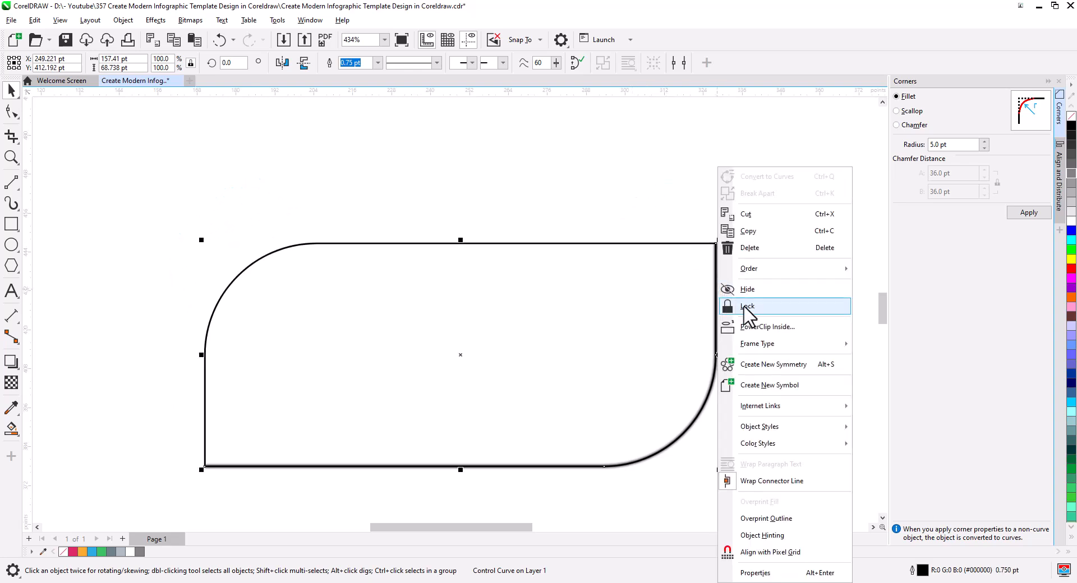
click(764, 329)
click(449, 279)
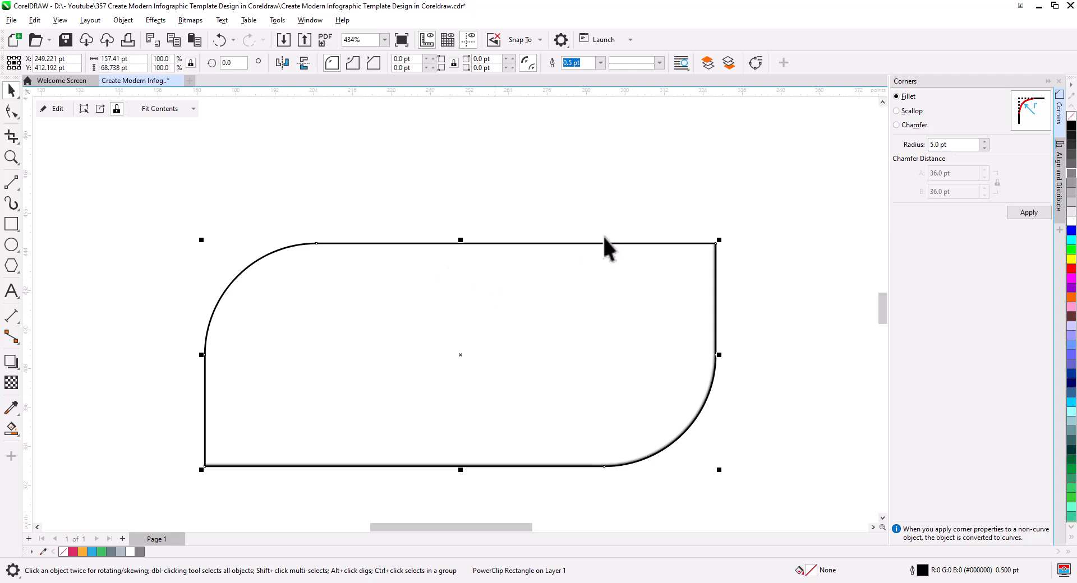
click(529, 284)
- Move the blurred white curve back onto the rounded shape's upper-left edge and PowerClip it inside that shape
click(370, 190)
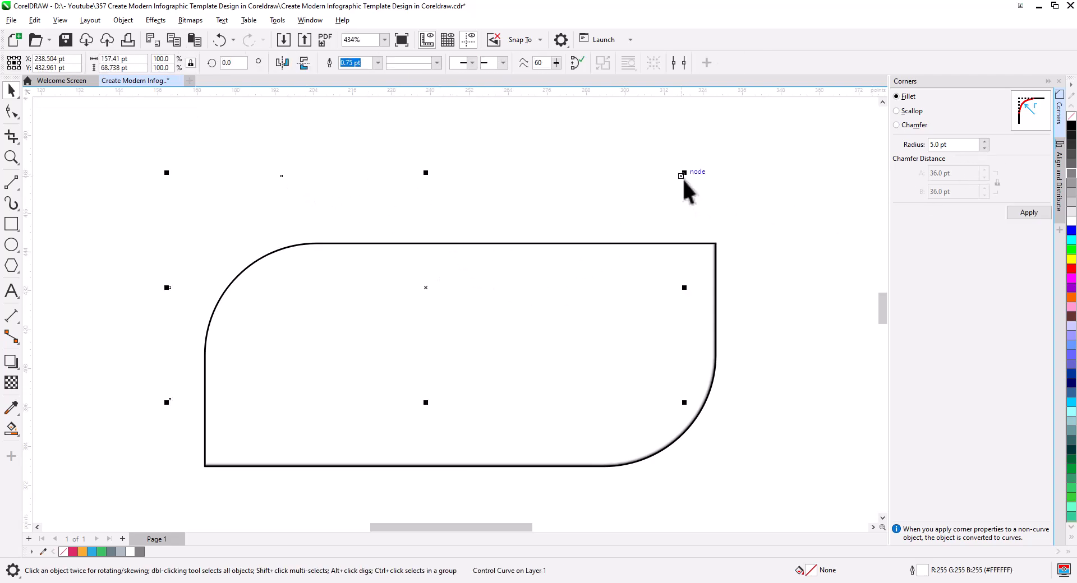
drag(682, 177, 712, 246)
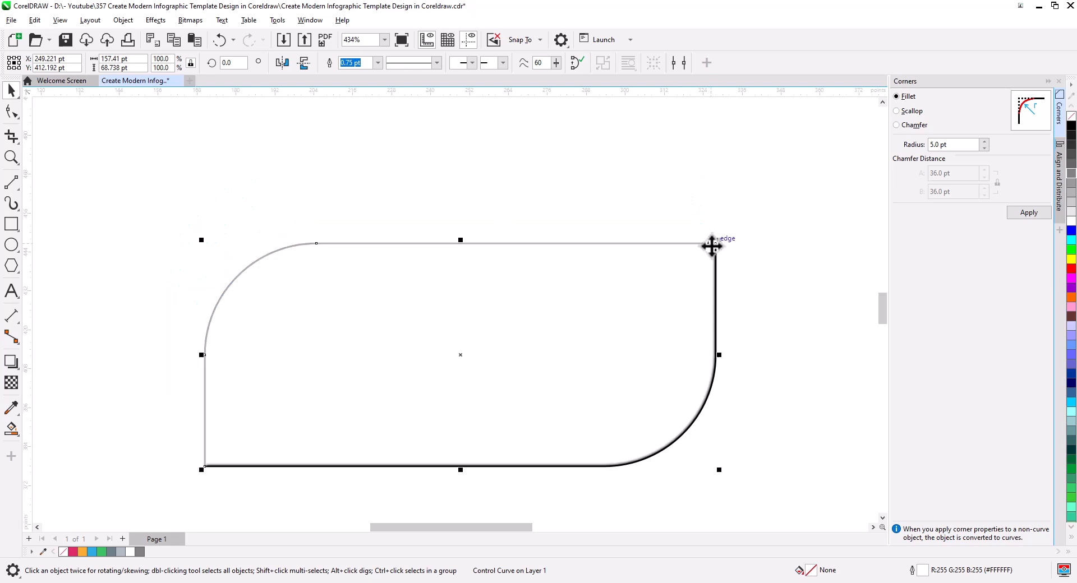
right_click(707, 244)
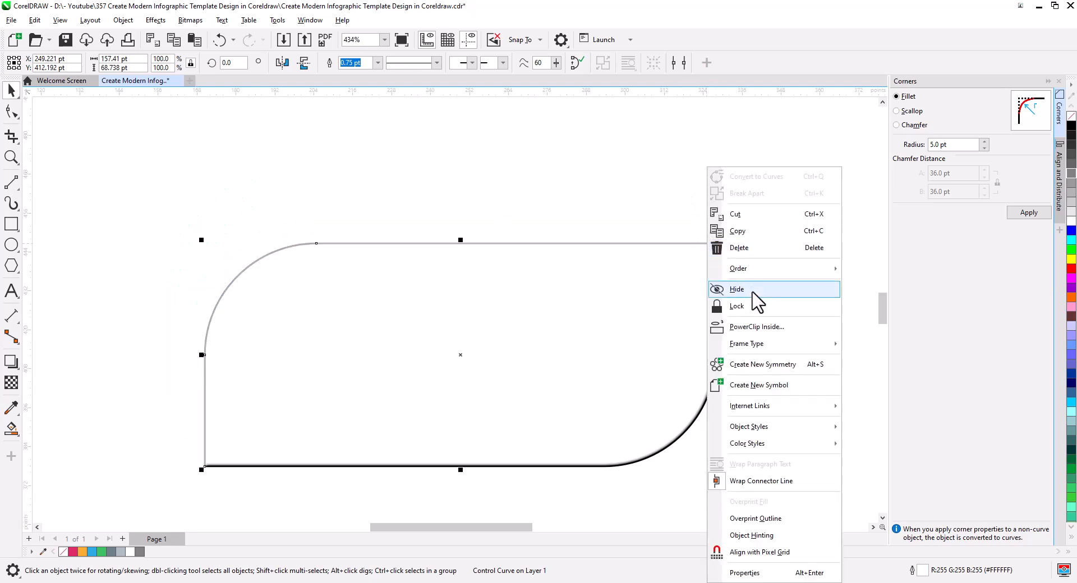
click(758, 325)
click(629, 403)
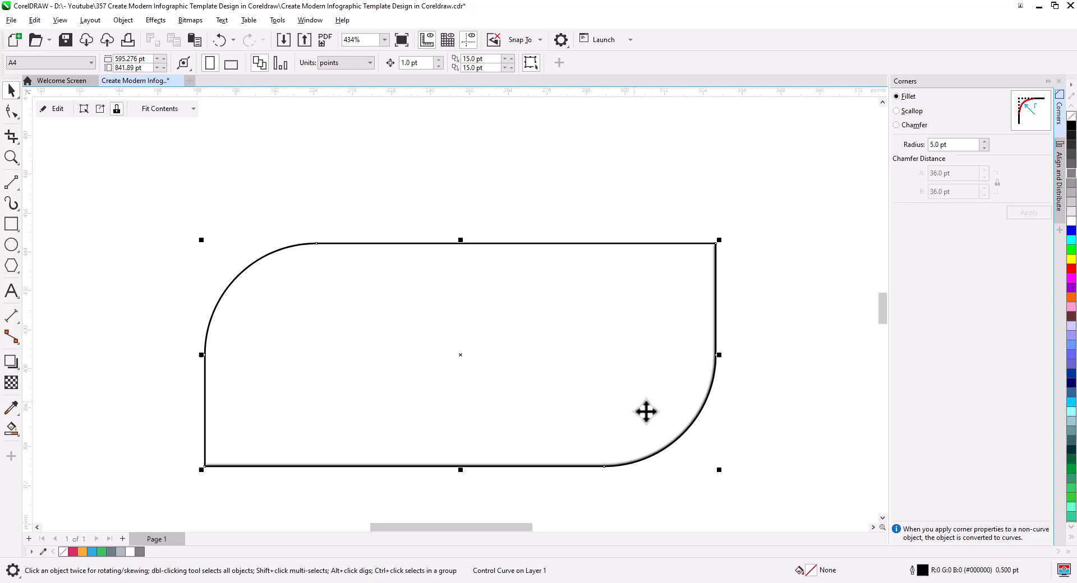
click(757, 361)
- Remove the outline of the PowerClip shape and fill it with pink (#DA2B64)
click(683, 368)
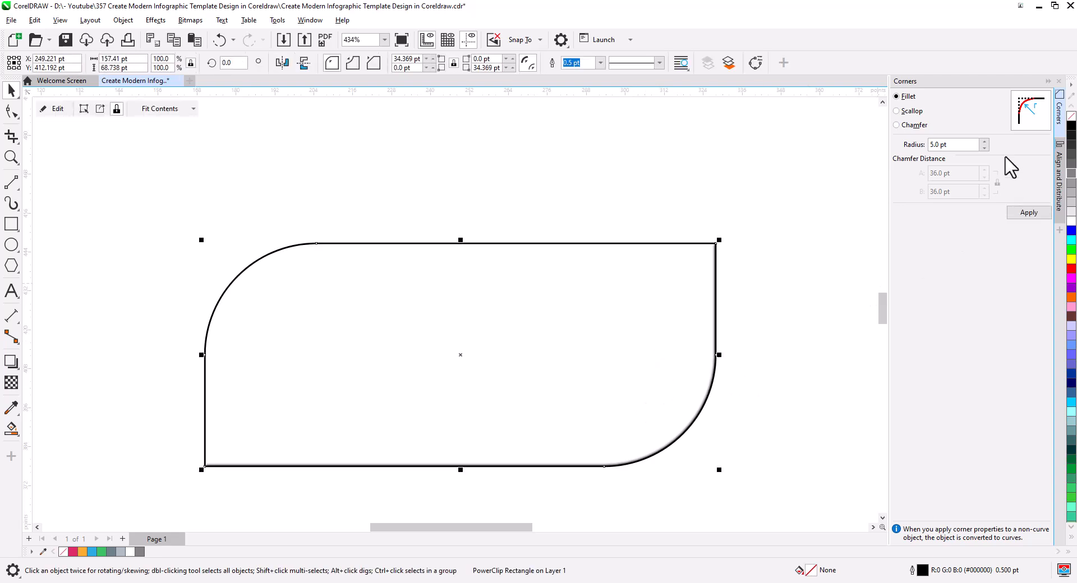
right_click(1071, 116)
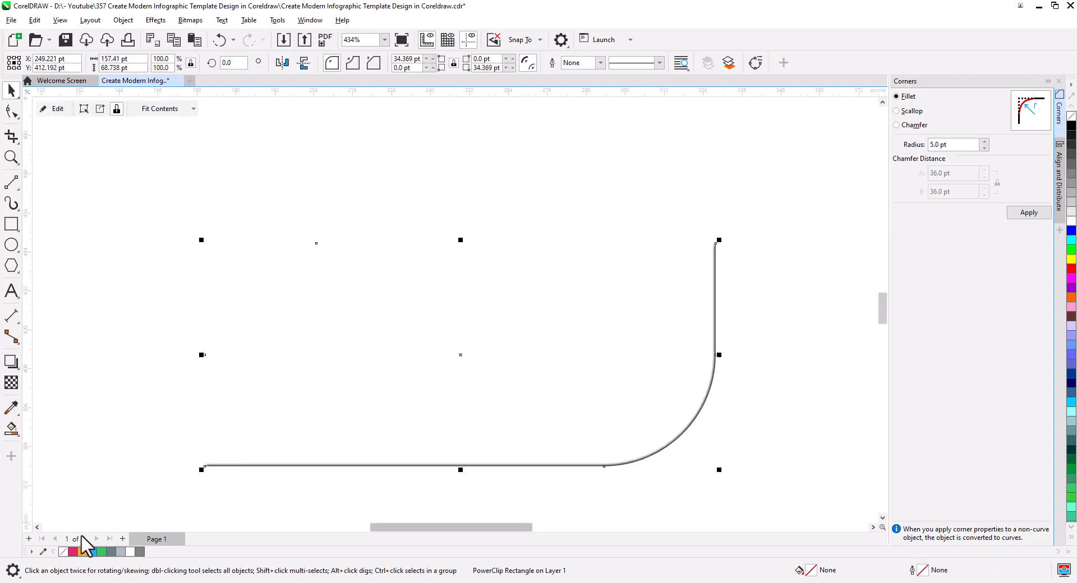
click(73, 552)
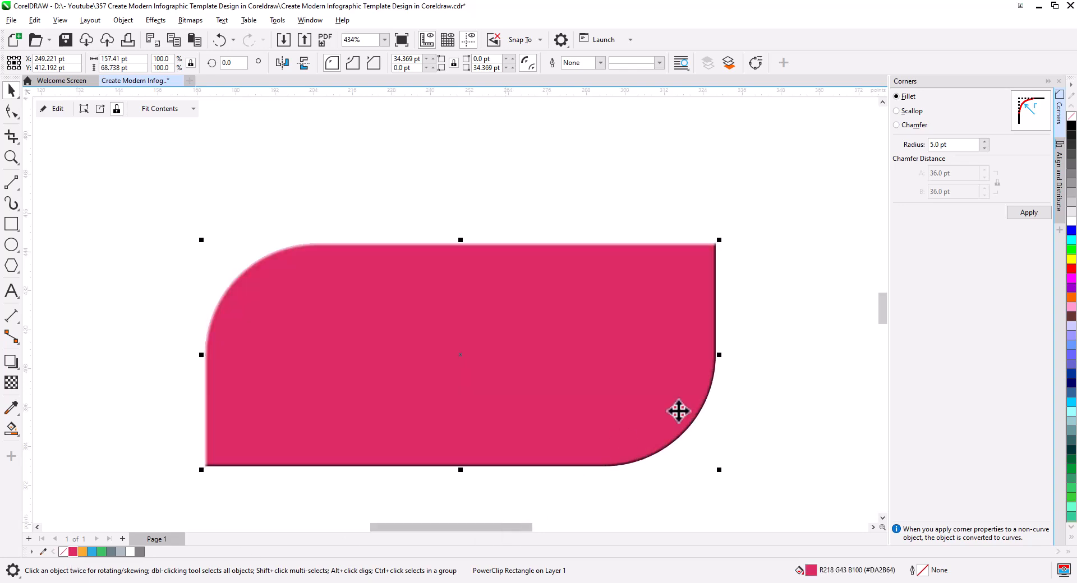
click(809, 339)
- Set the outline width of the white highlight curve inside the pink PowerClip to 1.0 pt and finish editing the contents
scroll(262, 259, up, 3)
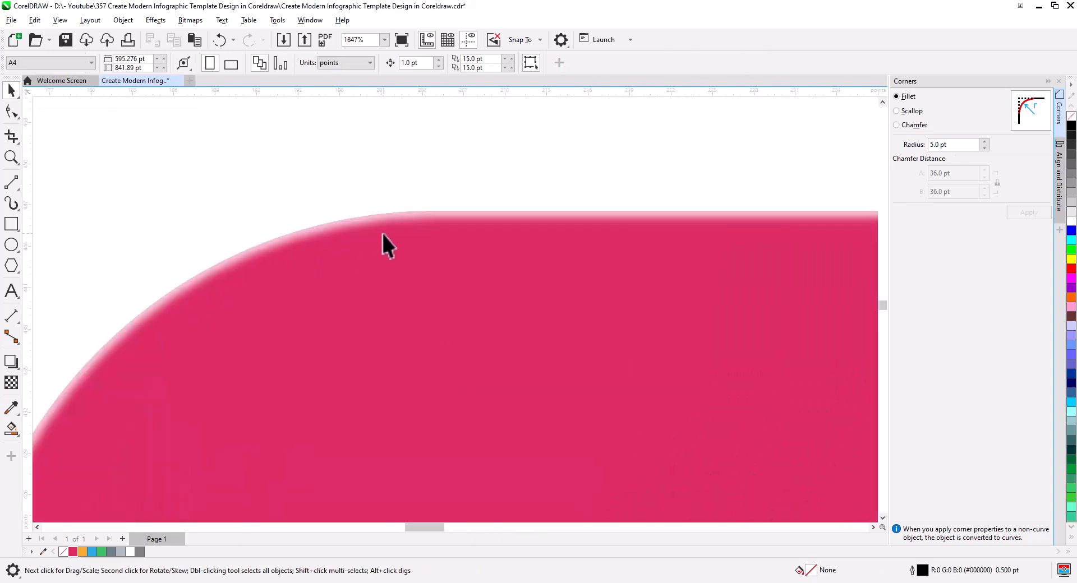
click(348, 229)
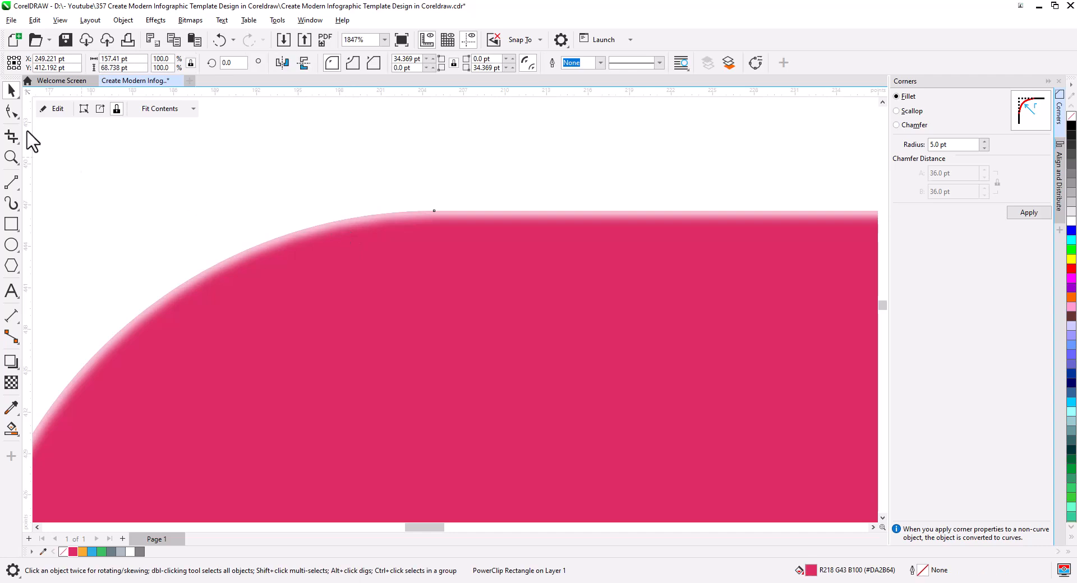
click(42, 107)
click(267, 242)
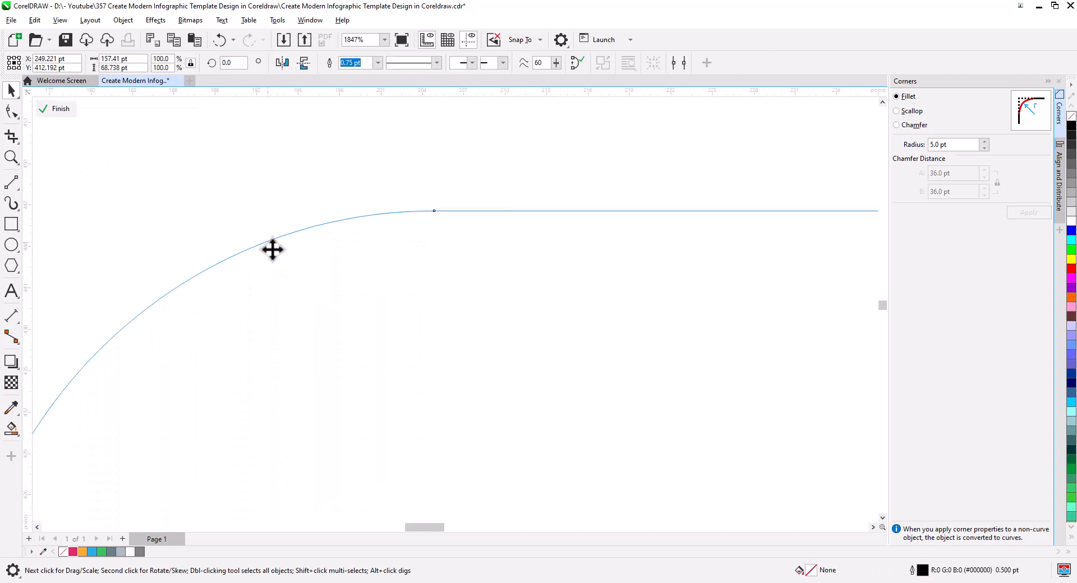
click(378, 63)
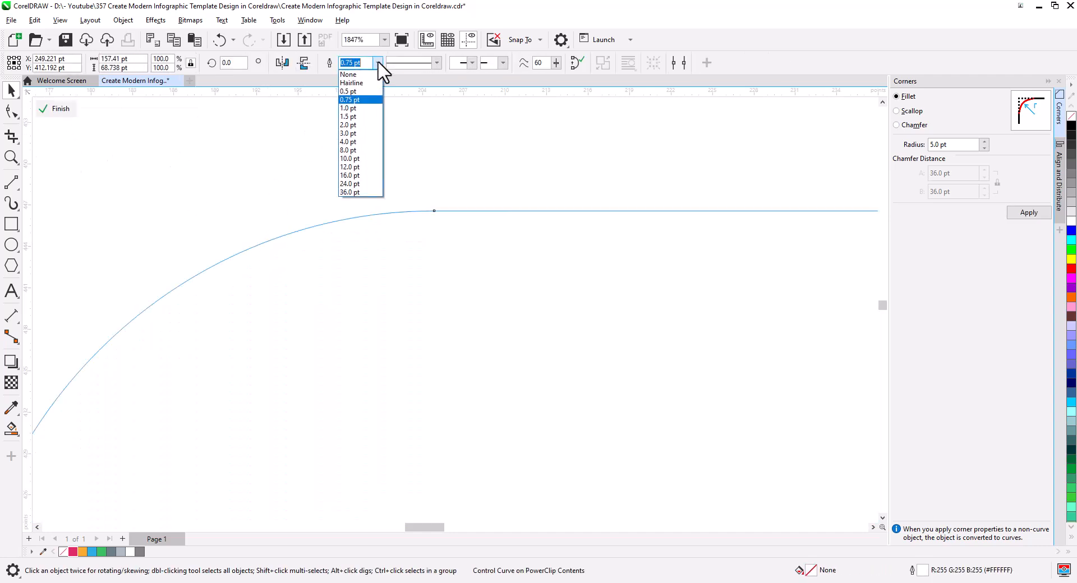
click(370, 108)
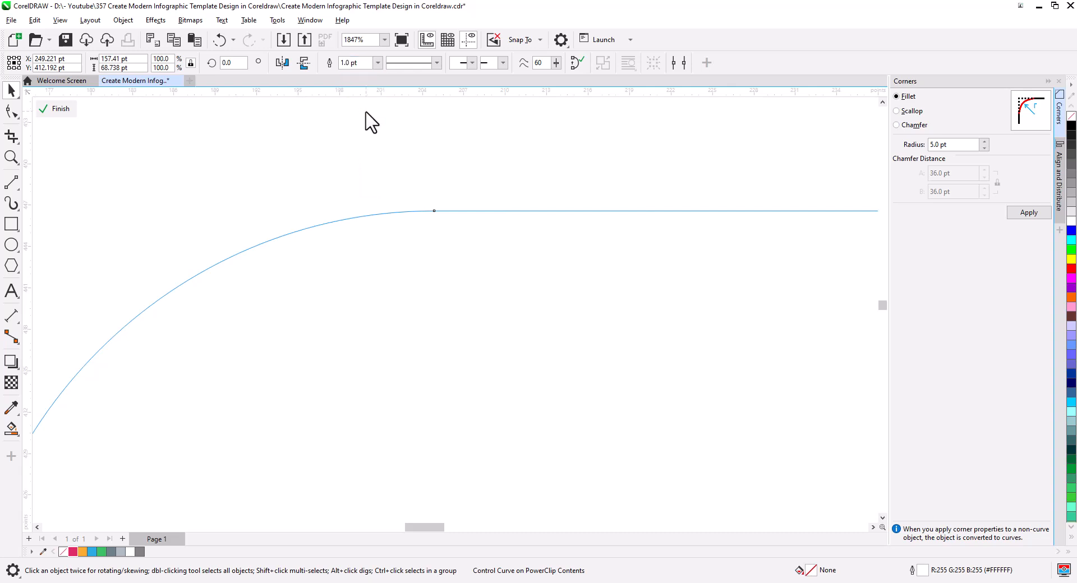
click(68, 108)
- Set the outline width of the black shadow curve inside the pink PowerClip to 1.0 pt and finish editing the contents
scroll(292, 210, down, 1)
drag(400, 309, 180, 175)
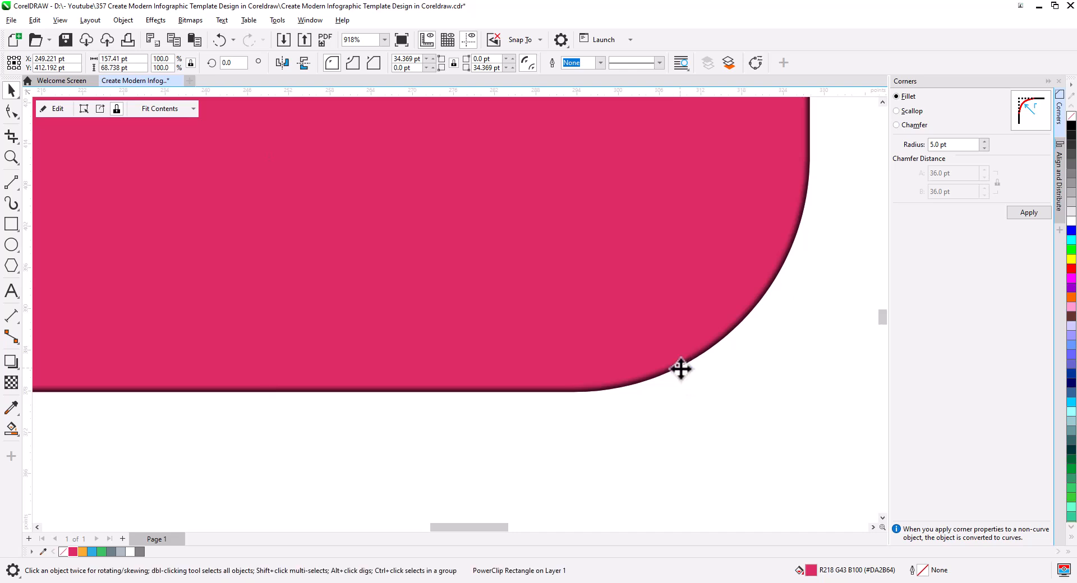
click(55, 108)
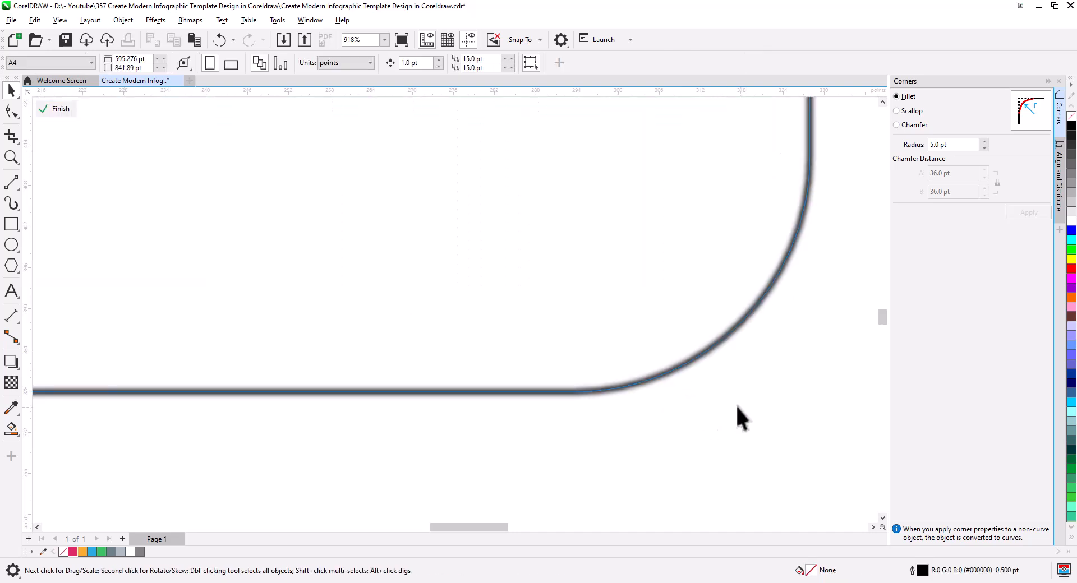
click(701, 355)
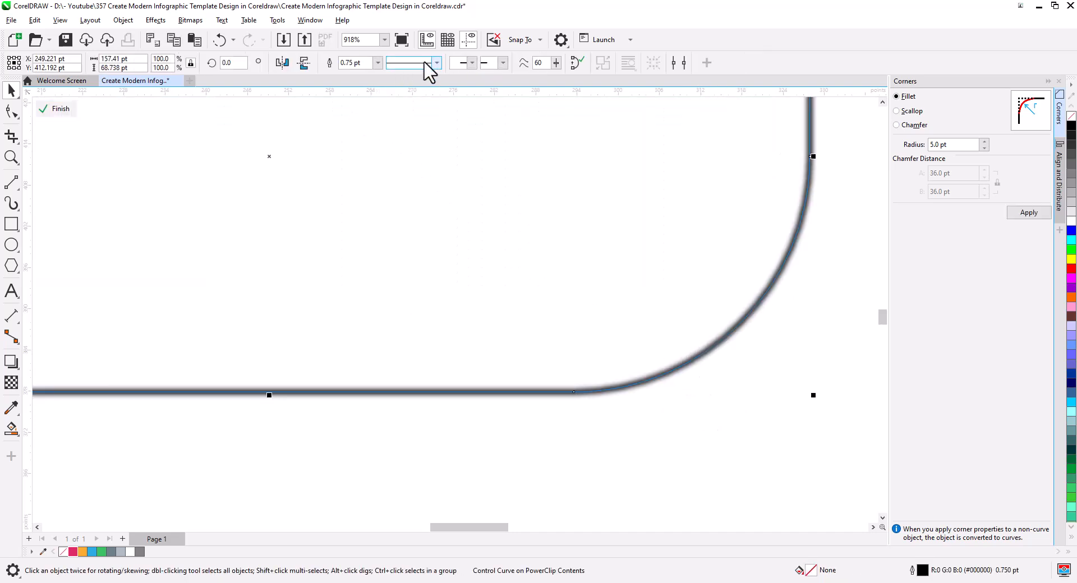
click(378, 63)
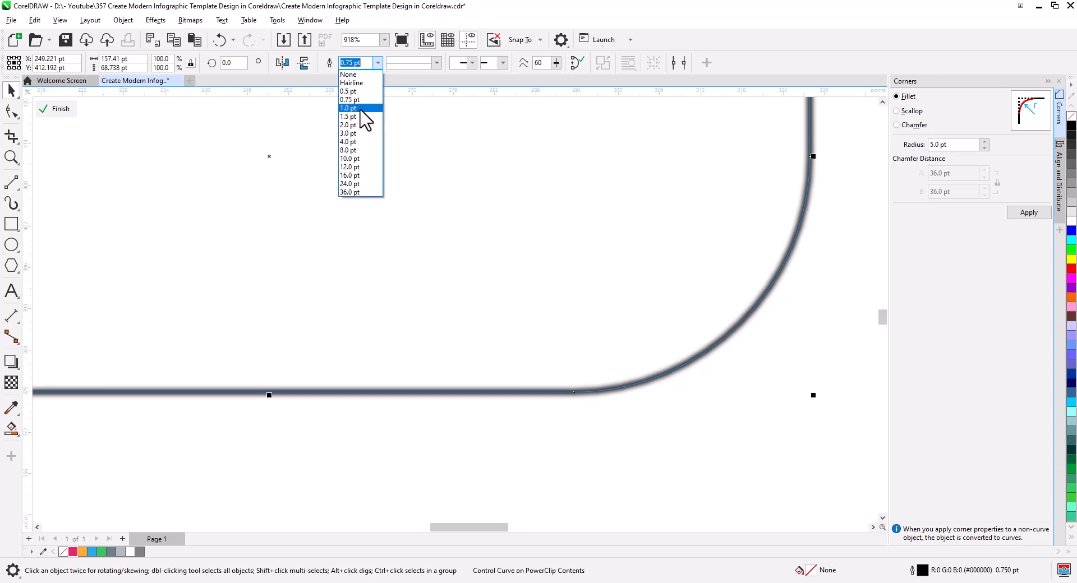
click(371, 107)
click(61, 110)
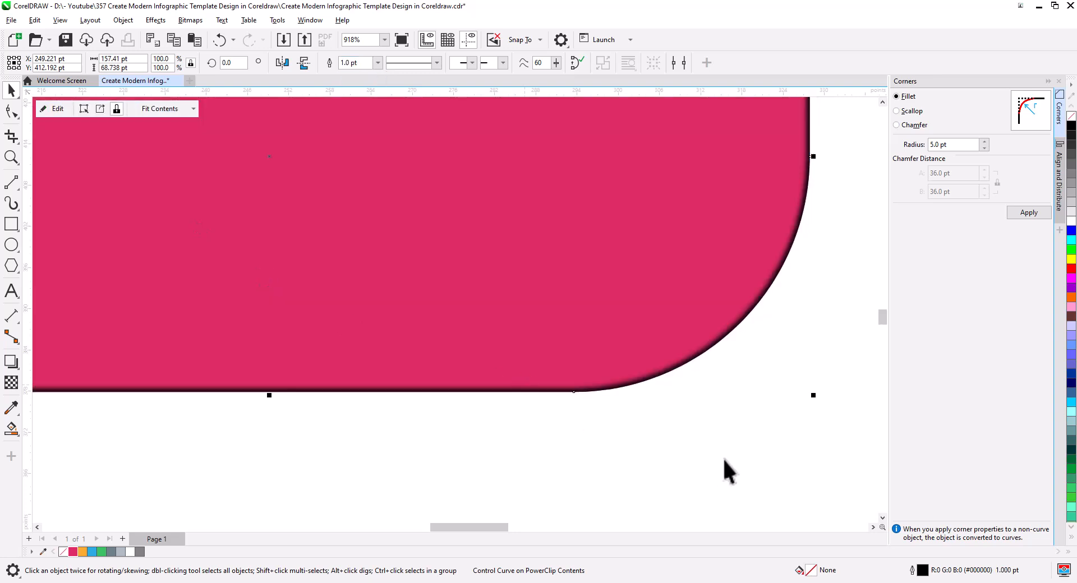
click(664, 399)
scroll(670, 416, down, 4)
click(644, 339)
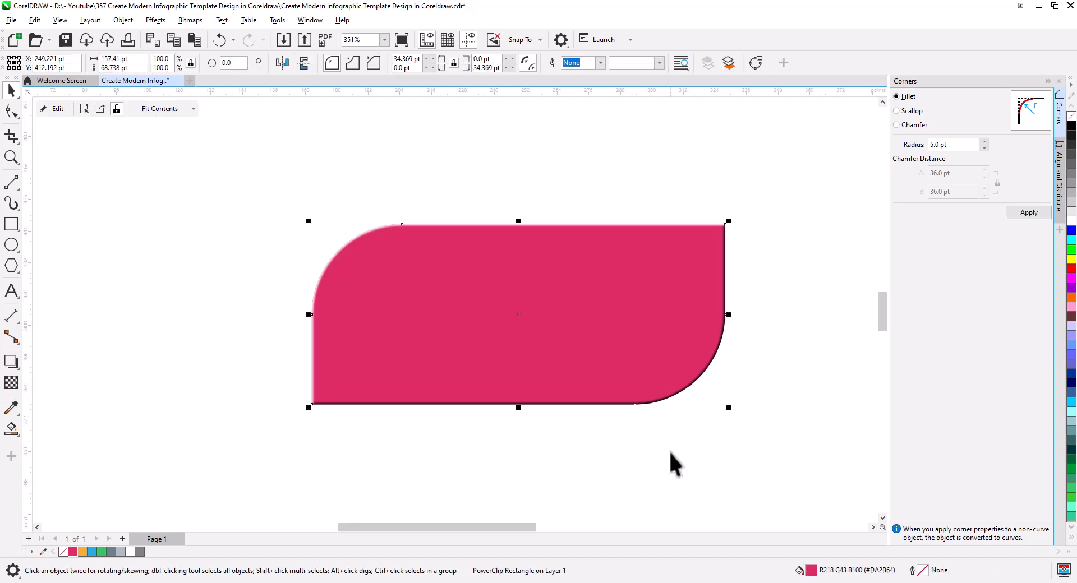
click(671, 457)
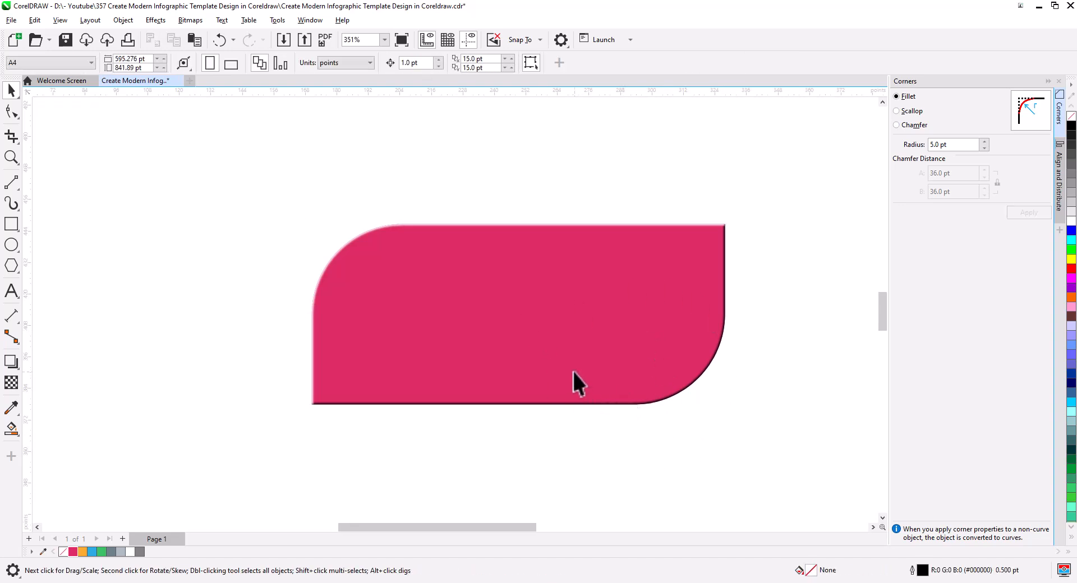
- Add a one-step outside contour with a 5.5 pt offset to the slanted shape above the pink one
scroll(574, 372, down, 5)
drag(591, 356, 542, 386)
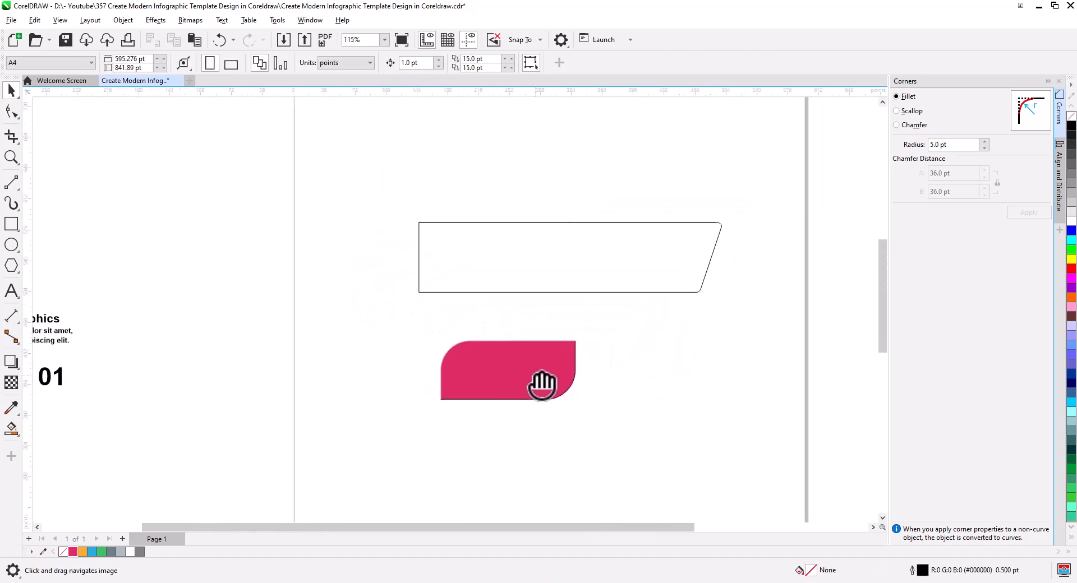
click(606, 255)
scroll(615, 253, up, 2)
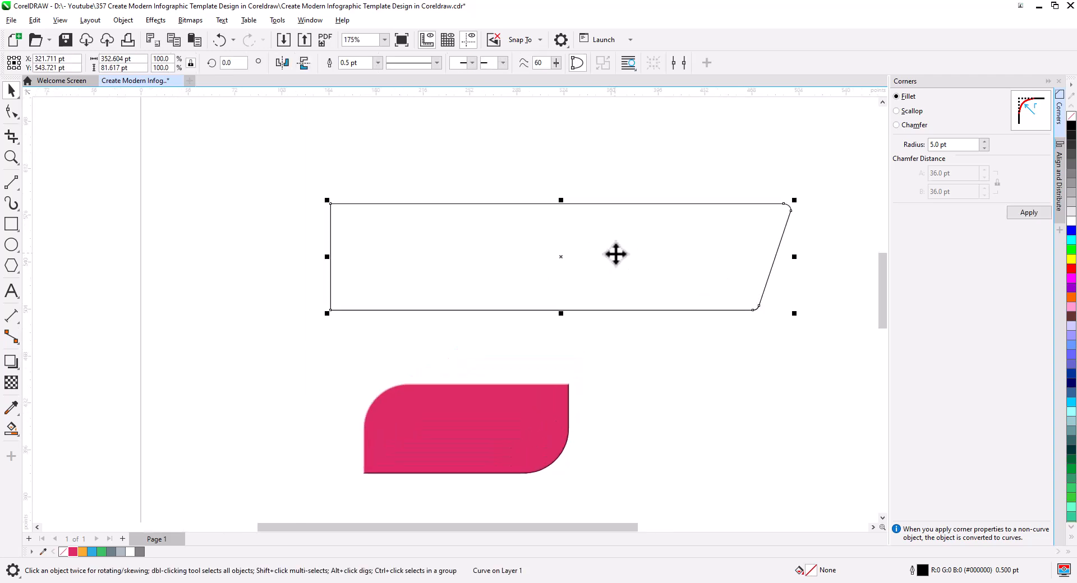
scroll(616, 254, up, 2)
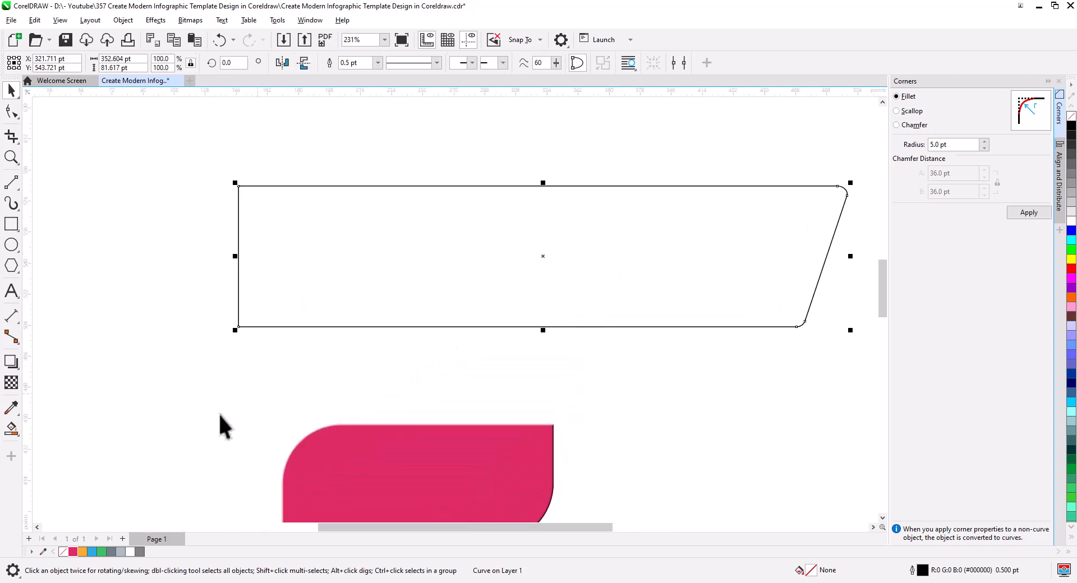
click(13, 361)
click(54, 383)
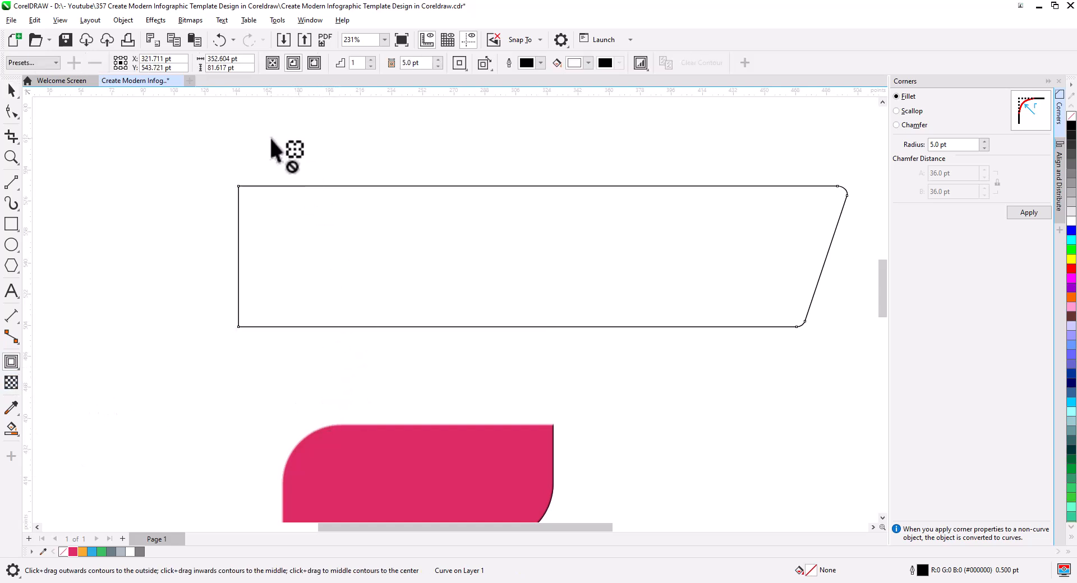
click(314, 62)
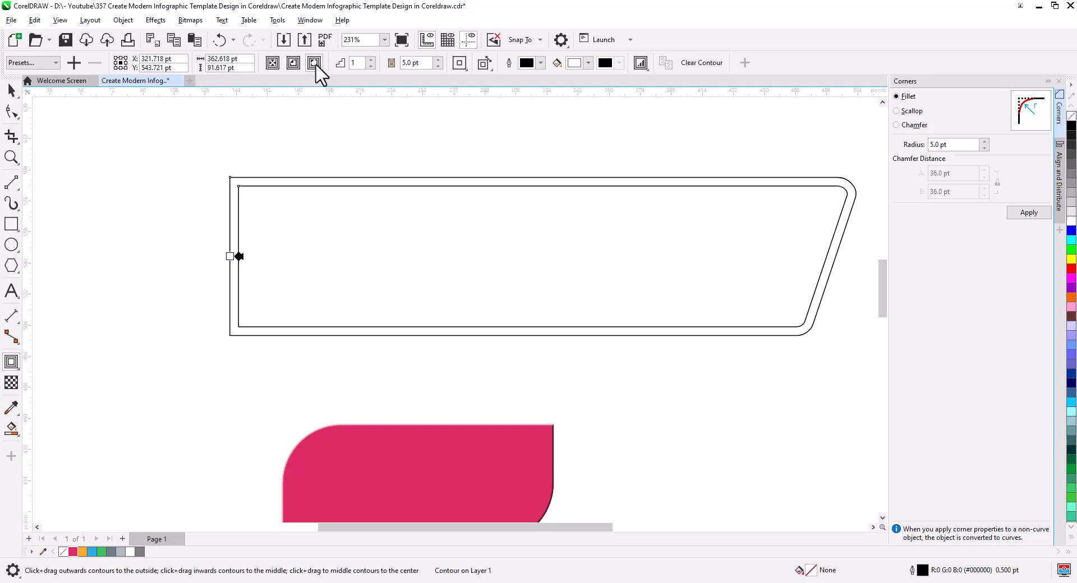
click(439, 59)
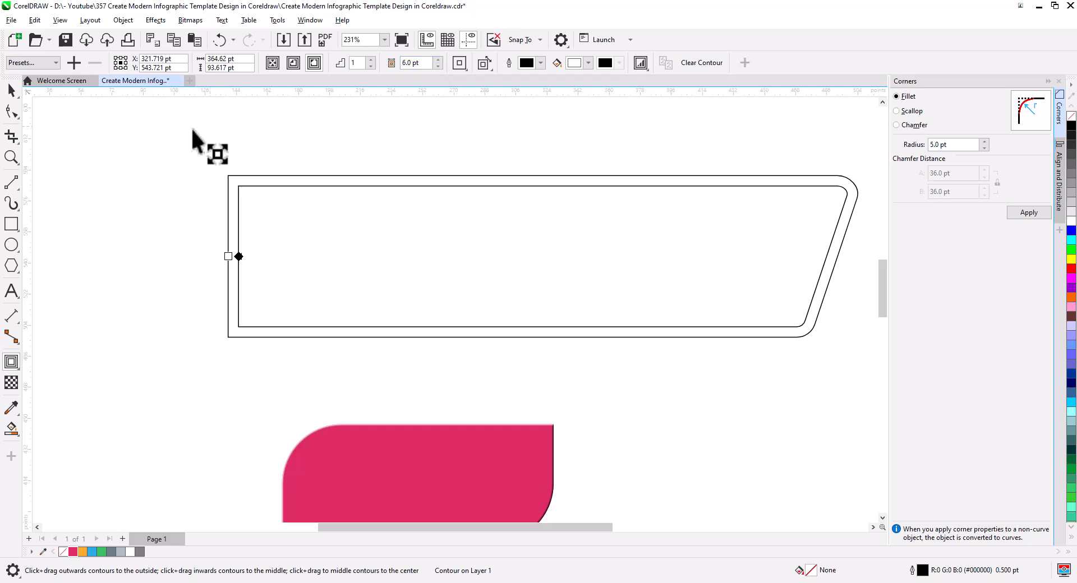
click(437, 66)
- Break the contour apart from the slanted shape and combine the two curves into one frame
click(15, 89)
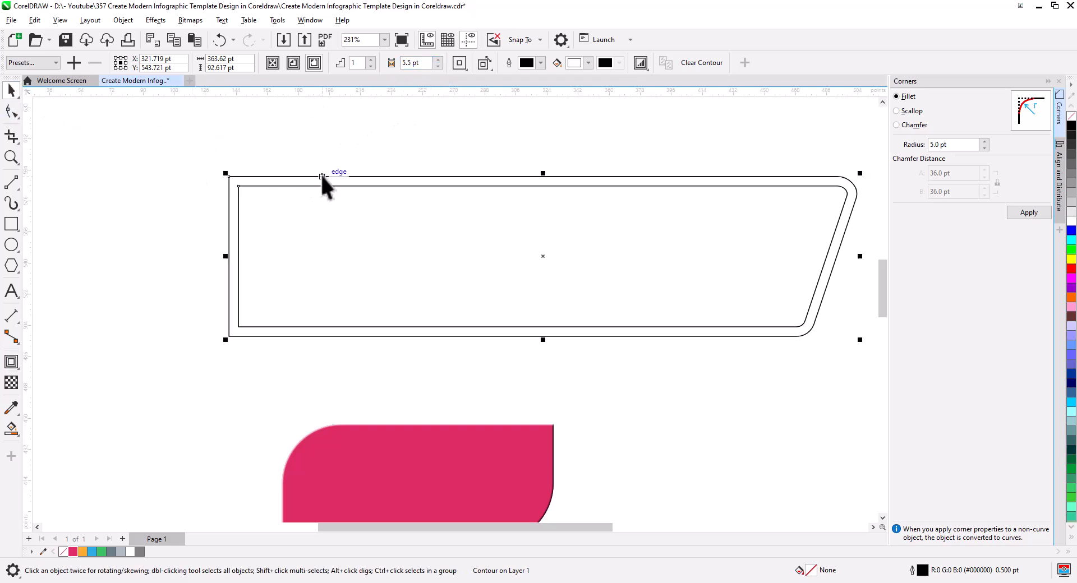
right_click(318, 176)
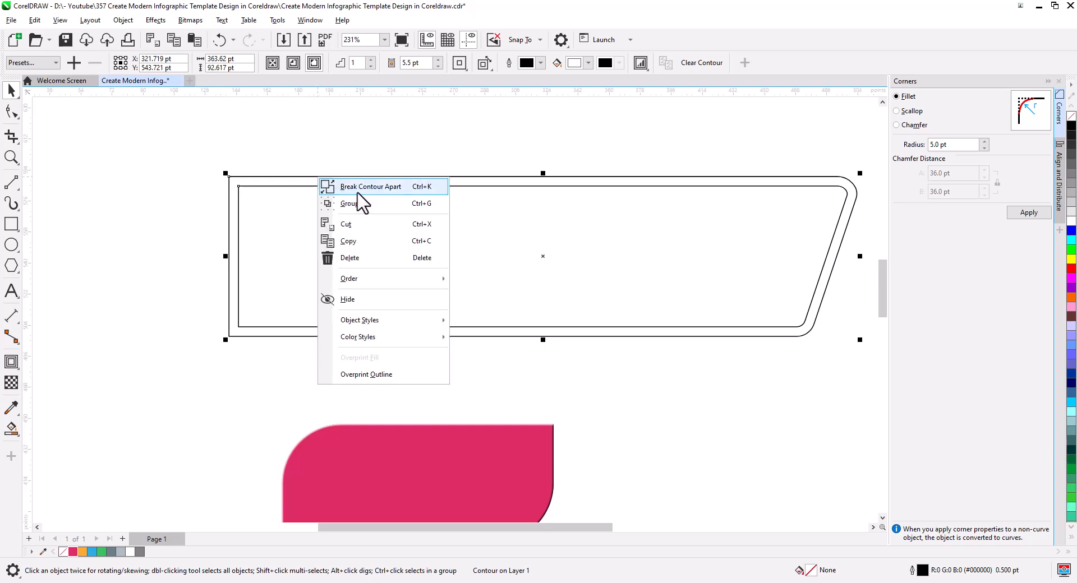
click(359, 189)
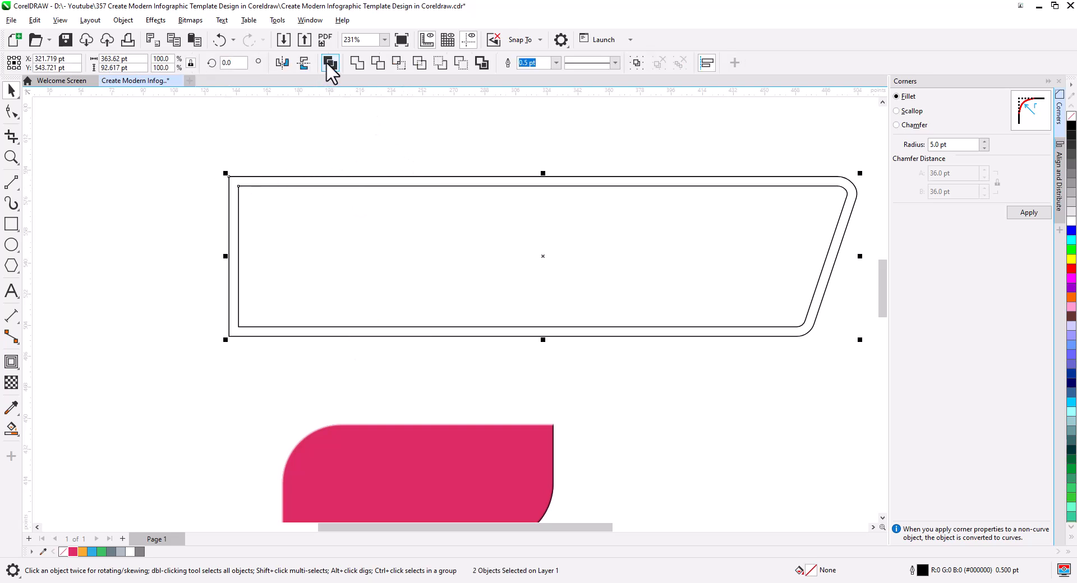
click(327, 63)
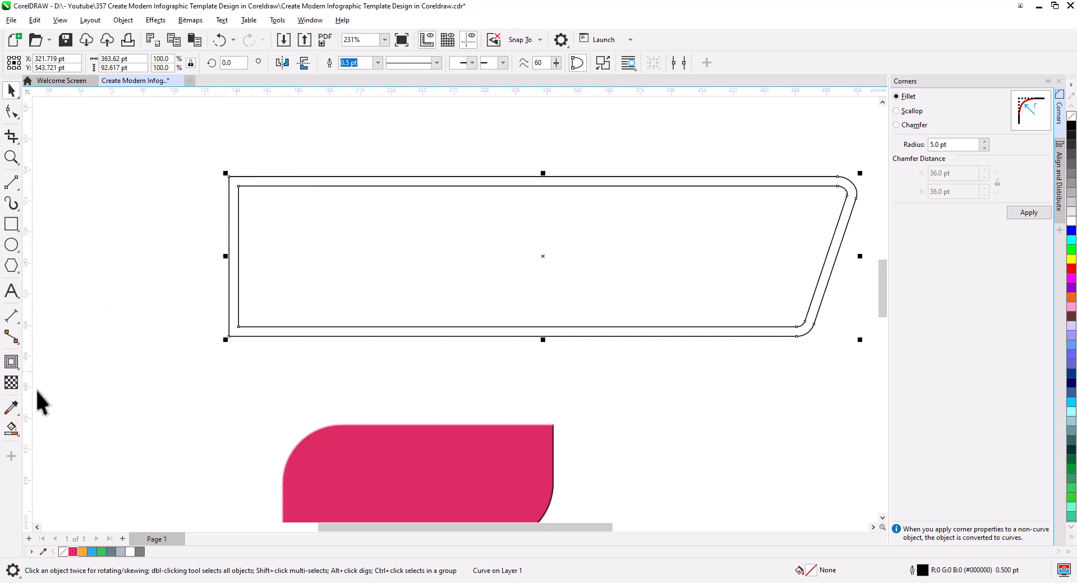
- Create a shape from the frame's inner area with Smart Fill and color it pink (#DA2B64)
click(12, 429)
click(378, 234)
click(12, 90)
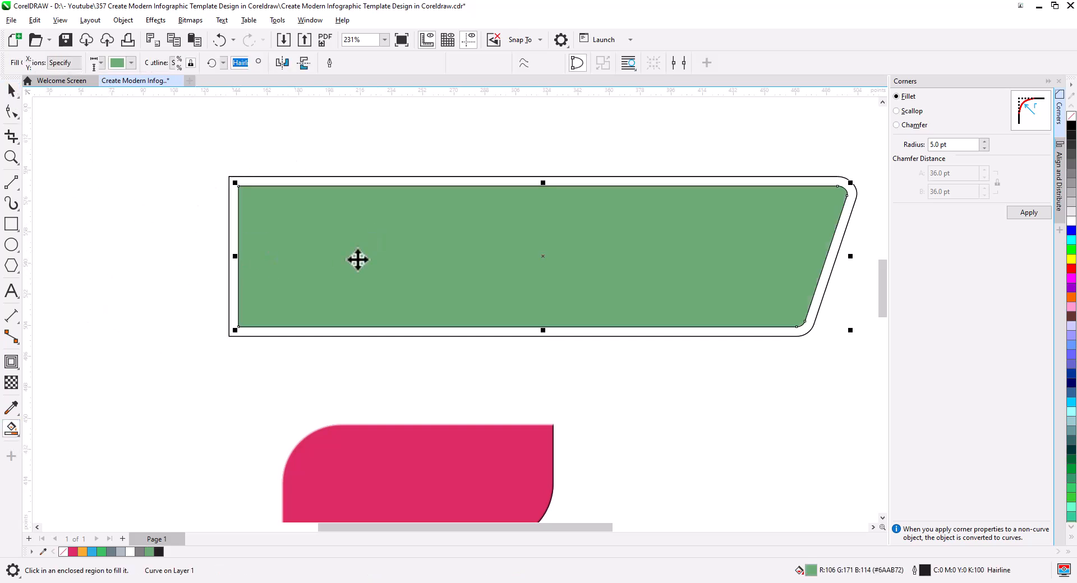
click(73, 551)
click(230, 445)
- Fill the frame around the slanted pink shape with white and remove its outline
scroll(510, 391, down, 2)
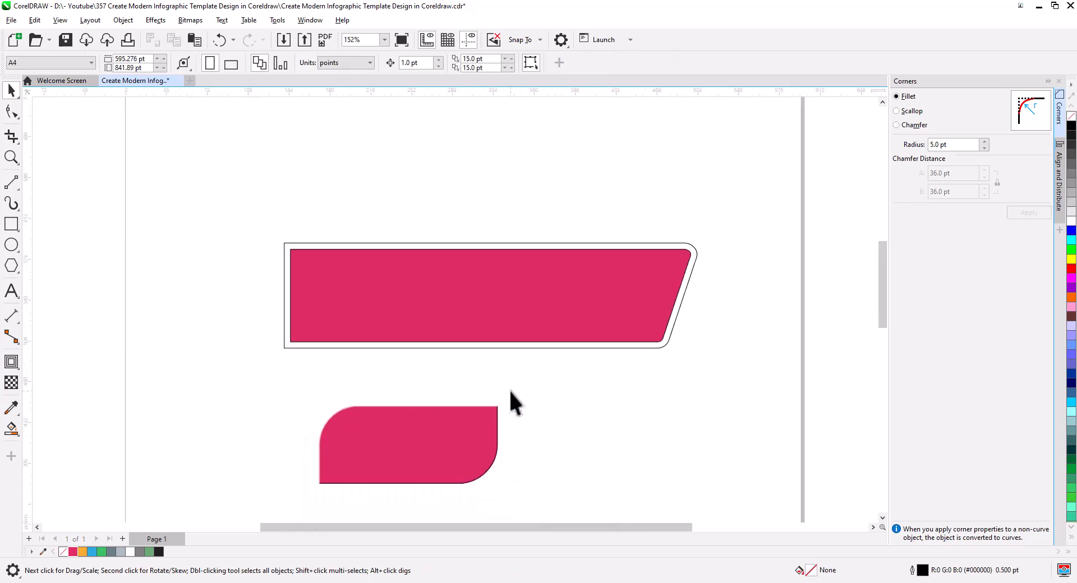
click(655, 348)
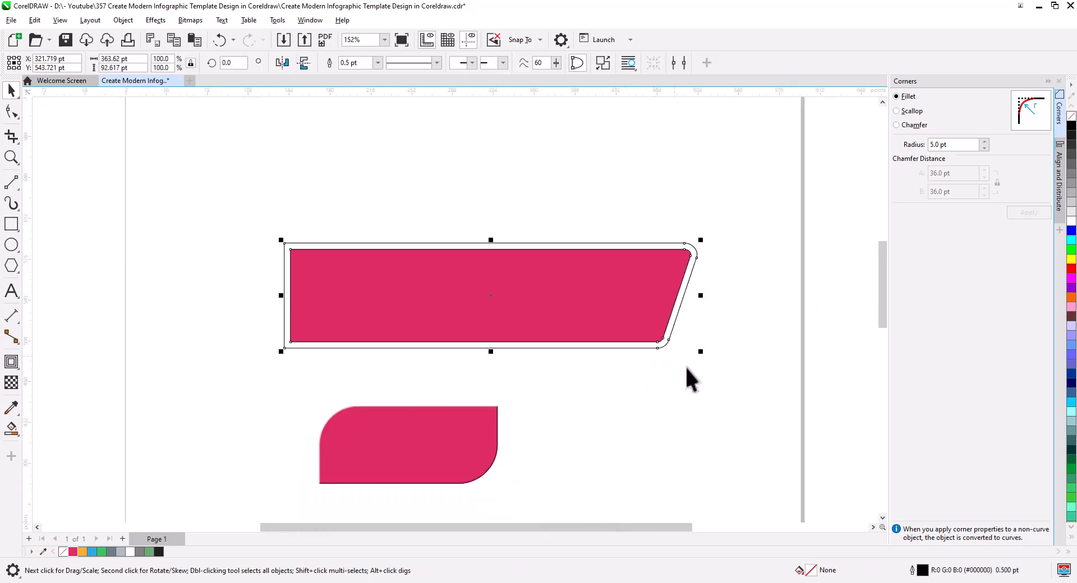
click(1071, 221)
right_click(1072, 115)
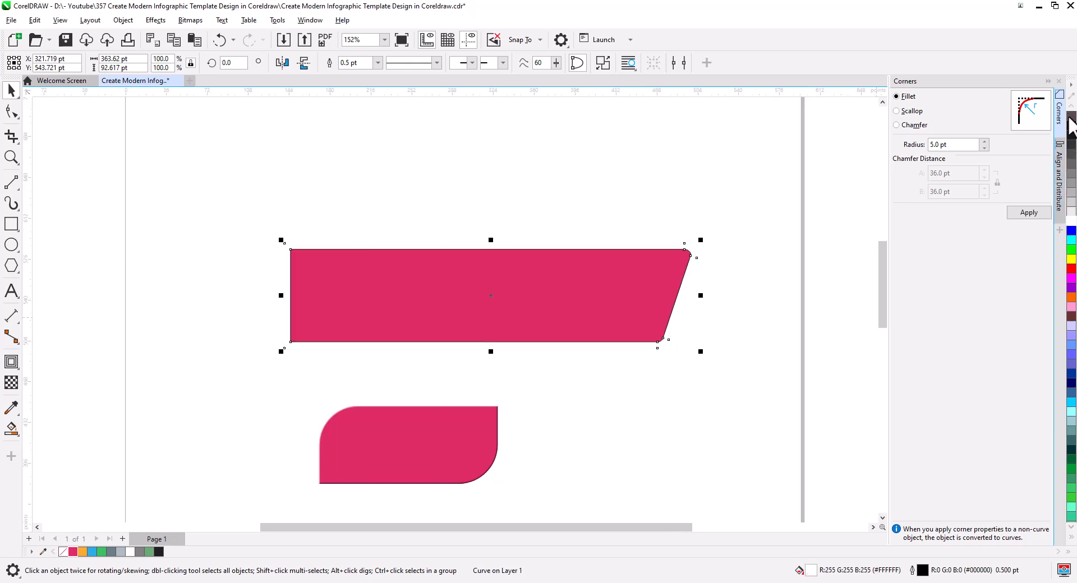
click(747, 338)
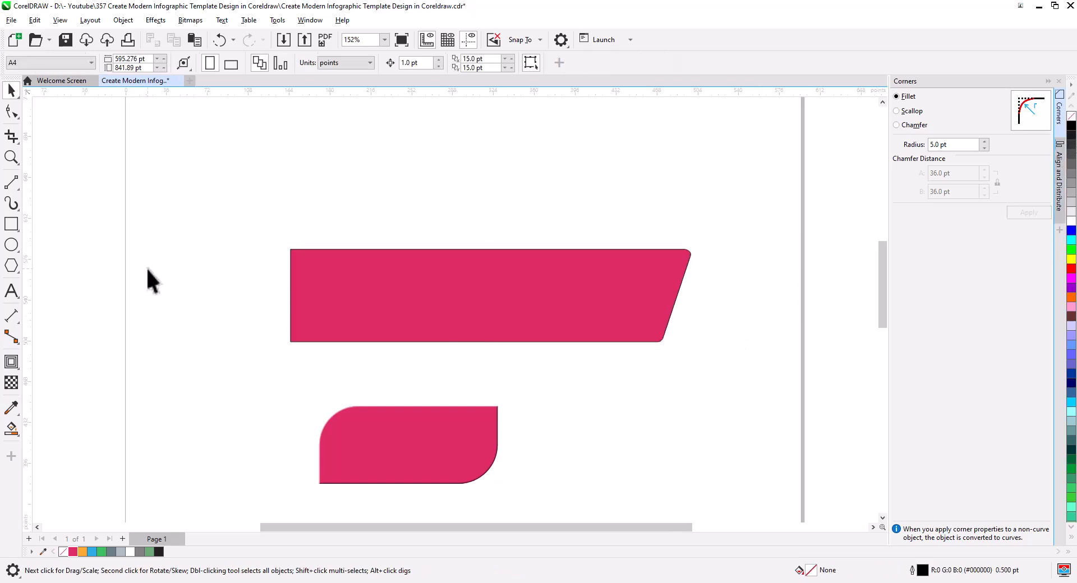
- Create a page-sized background rectangle and fill it with dark gray (#666666)
double_click(9, 225)
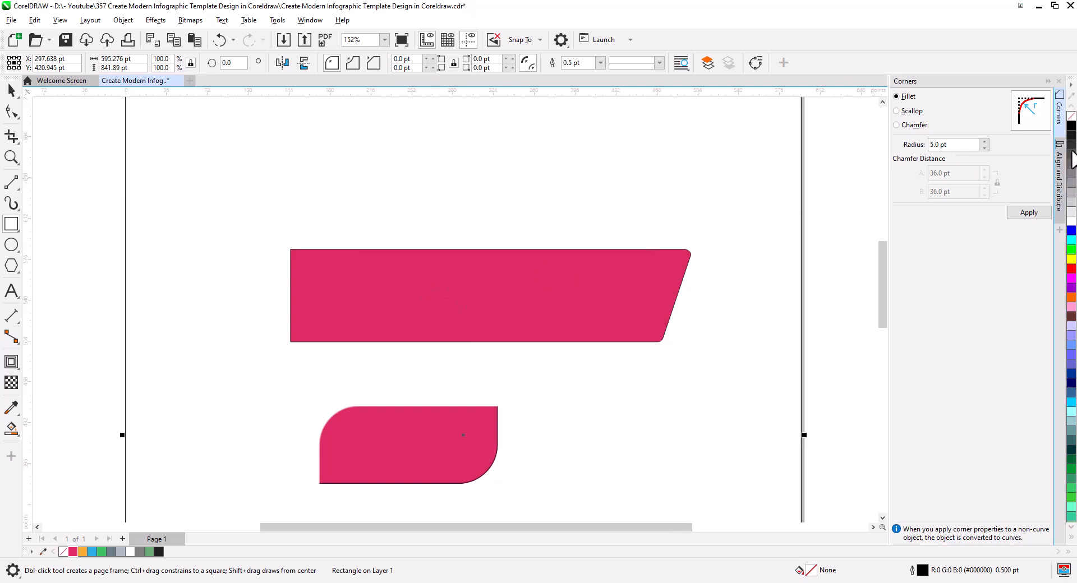
click(1071, 169)
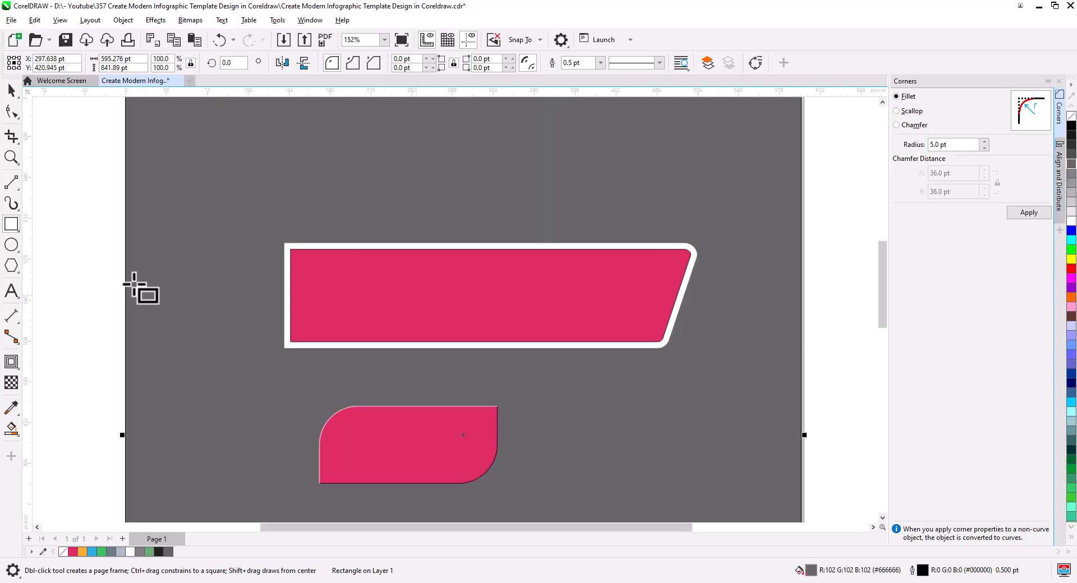
click(15, 92)
key(Escape)
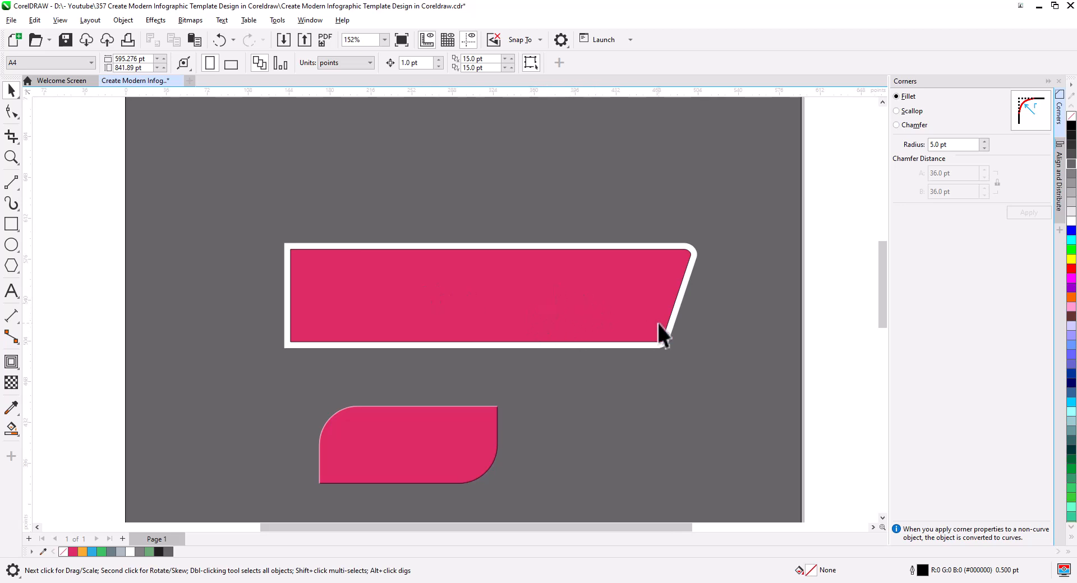
- Scale the slanted pink shape and its white frame together to about 324 × 82 pt and move them about 60 pt right
drag(328, 217, 244, 185)
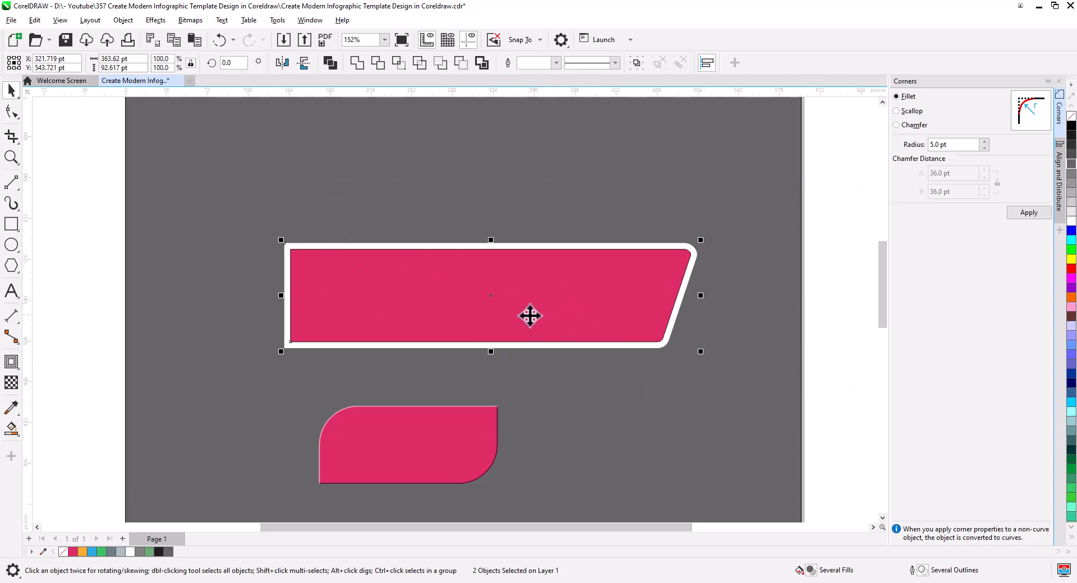
drag(701, 352, 659, 339)
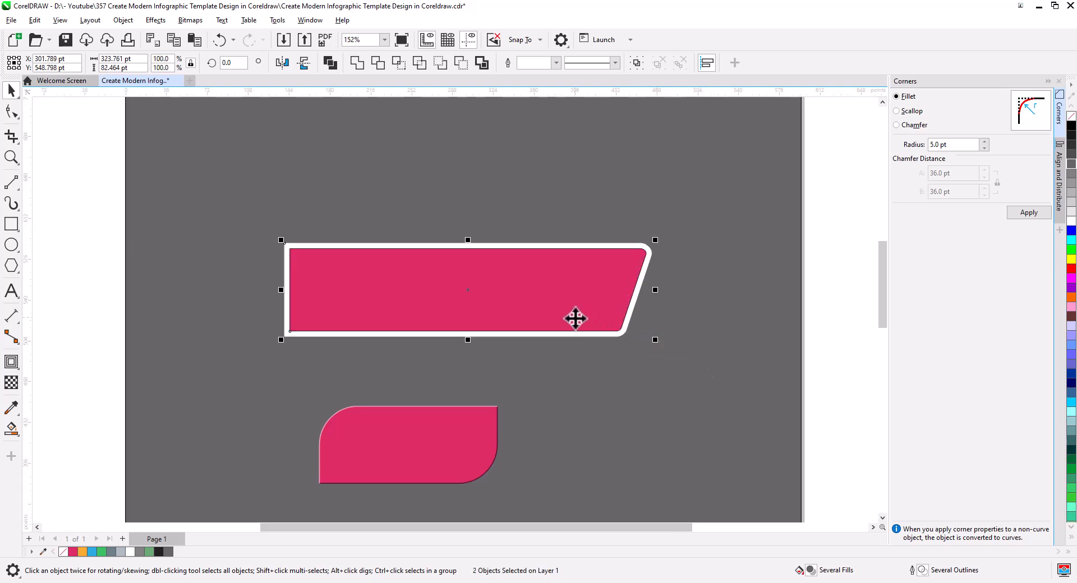
drag(575, 320, 643, 318)
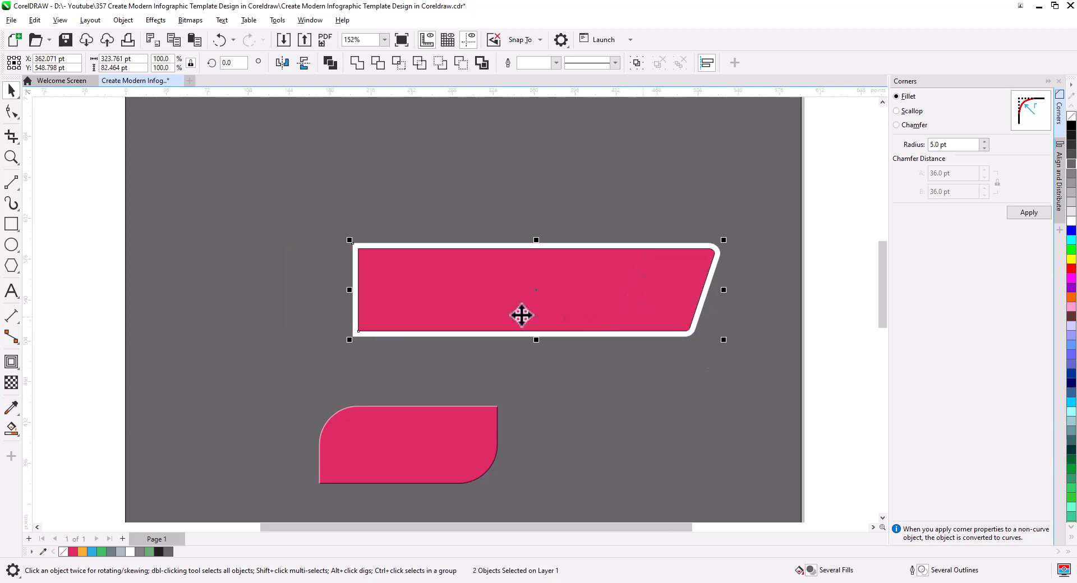
- Extend the left edge of the slanted pink shape and its white frame by about 54 pt by moving their left-hand nodes
click(10, 111)
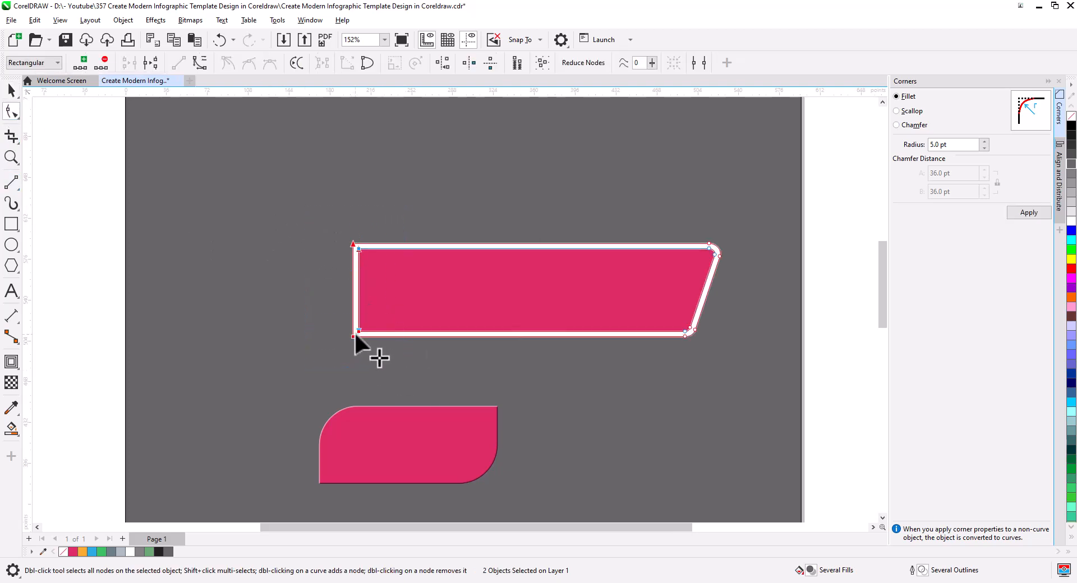
drag(358, 331, 295, 331)
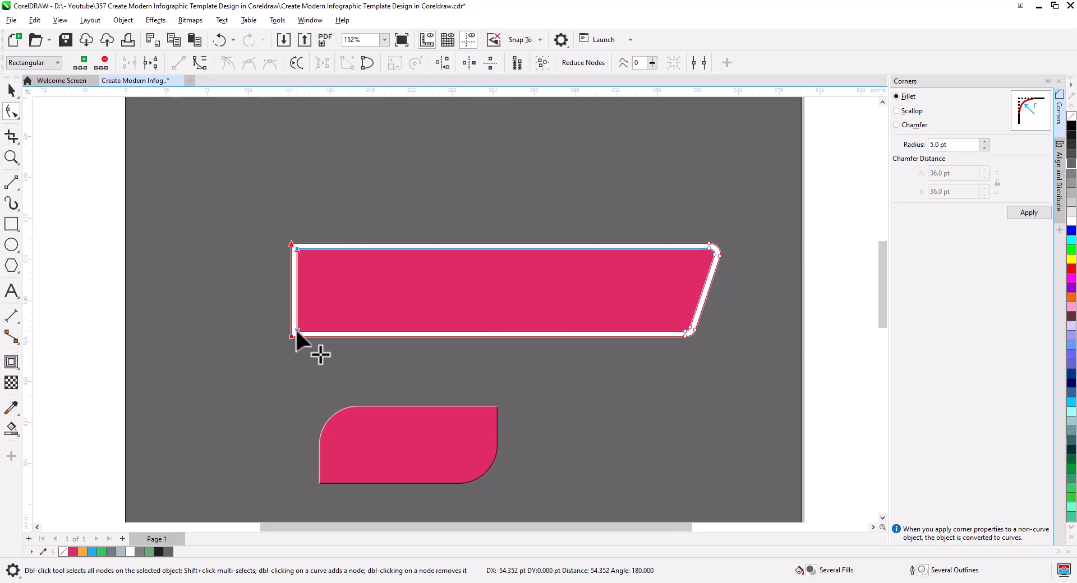
- Rotate the pink rounded shape below the banner to 45 degrees
click(11, 91)
click(51, 199)
click(430, 446)
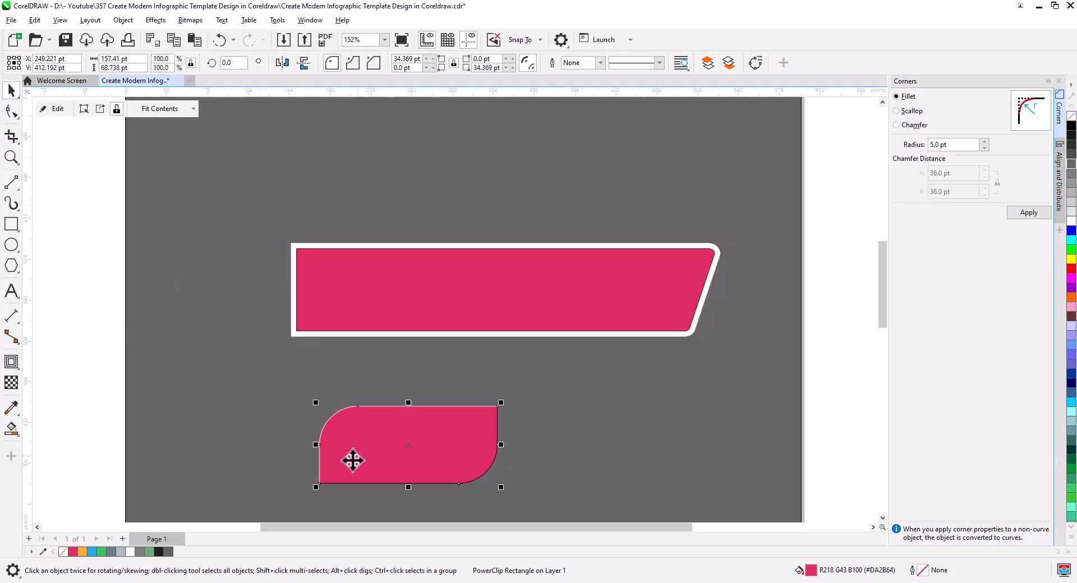
click(398, 461)
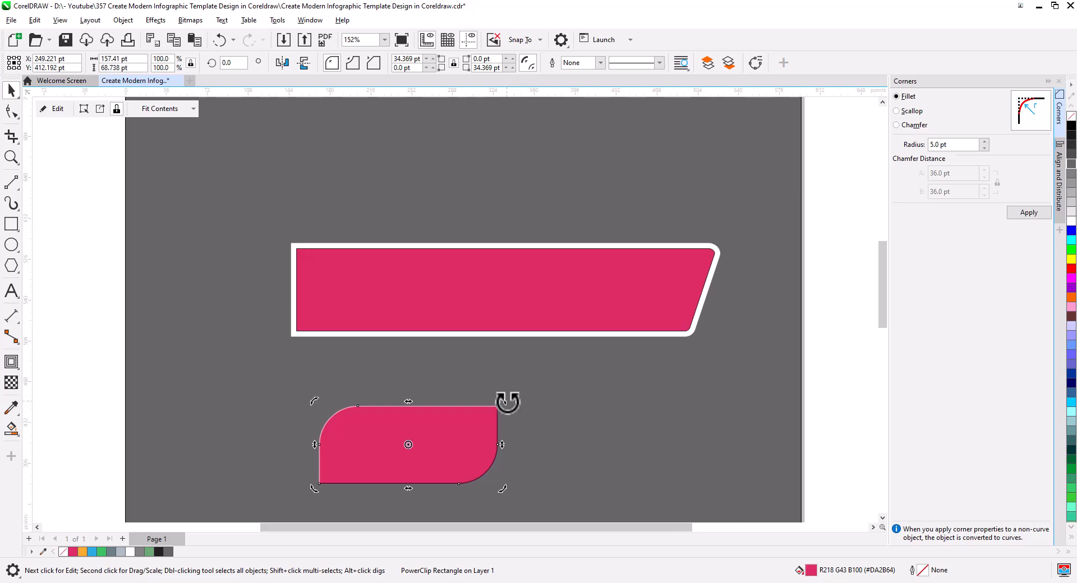
drag(507, 402, 445, 348)
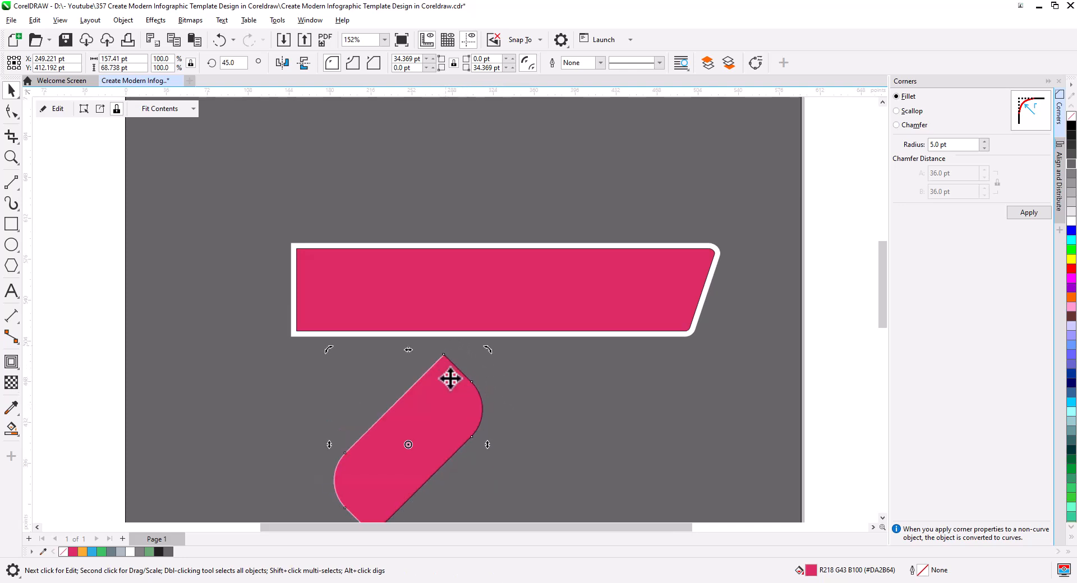
click(397, 463)
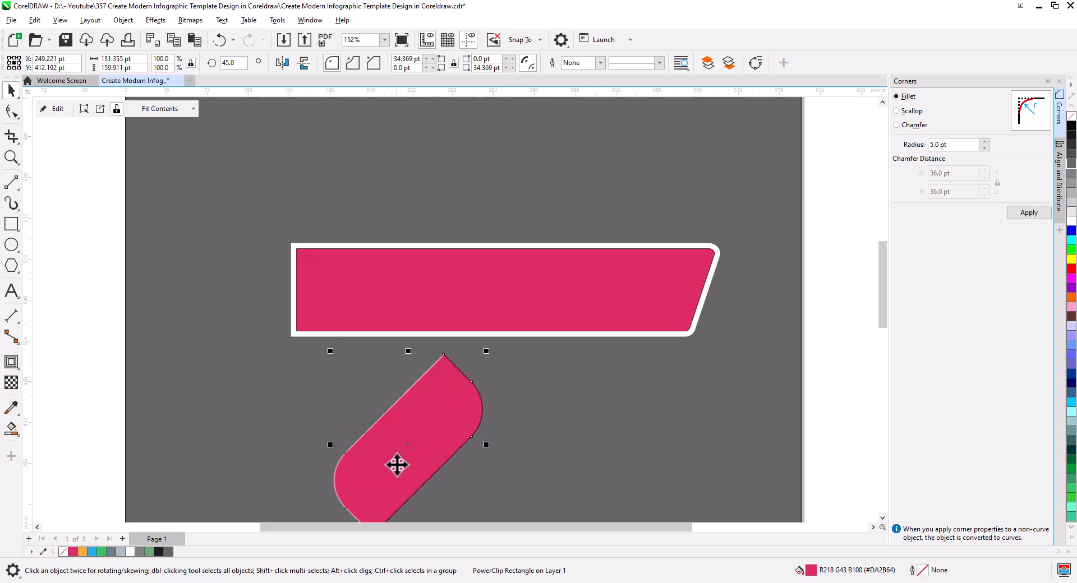
- Move the rotated pink shape over the banner's left end and bring it to the front of the page
drag(398, 463, 287, 291)
right_click(261, 315)
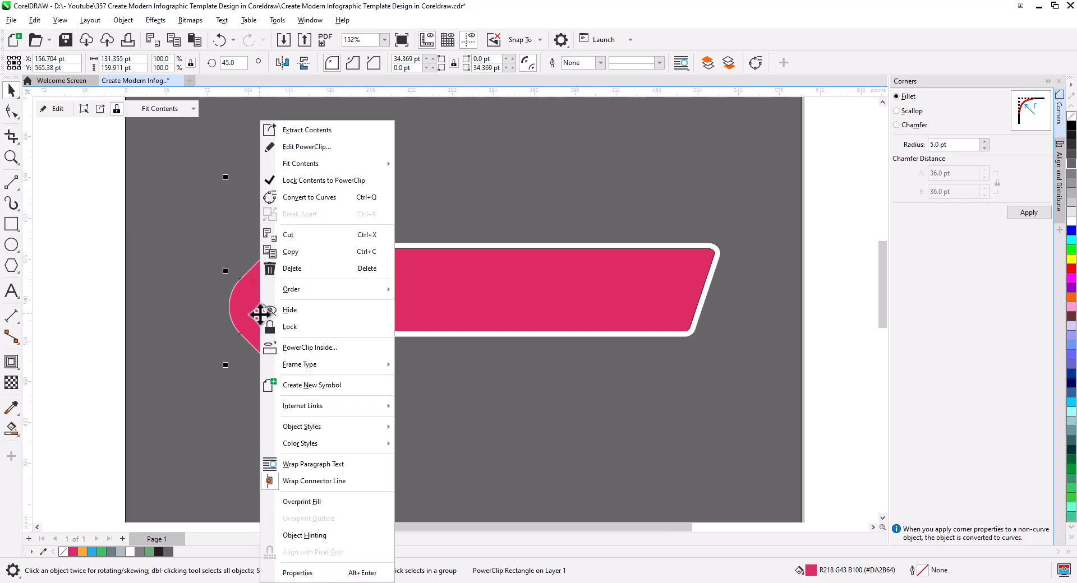
mouse_move(318, 291)
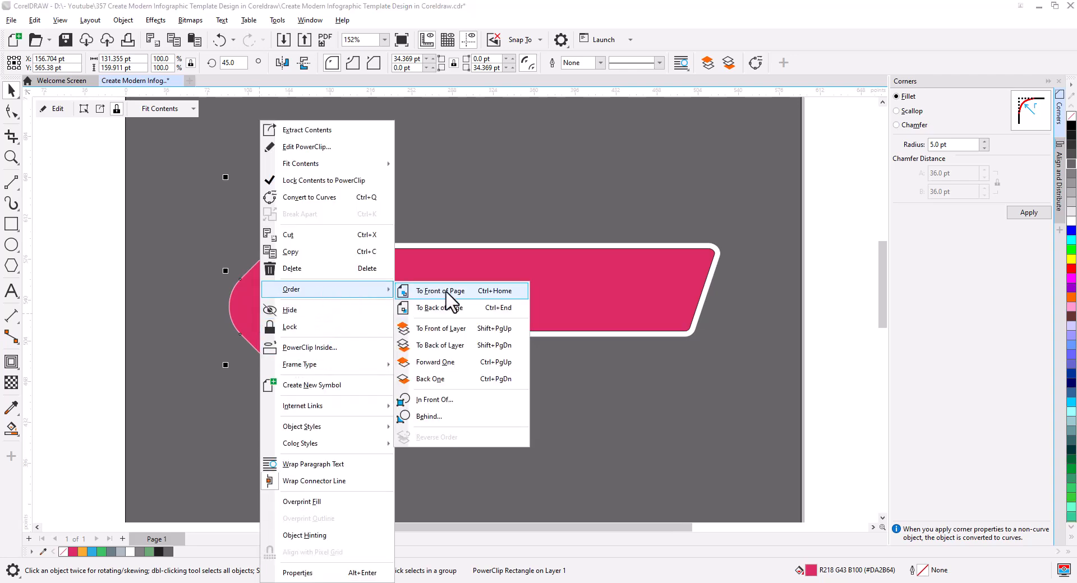
click(449, 292)
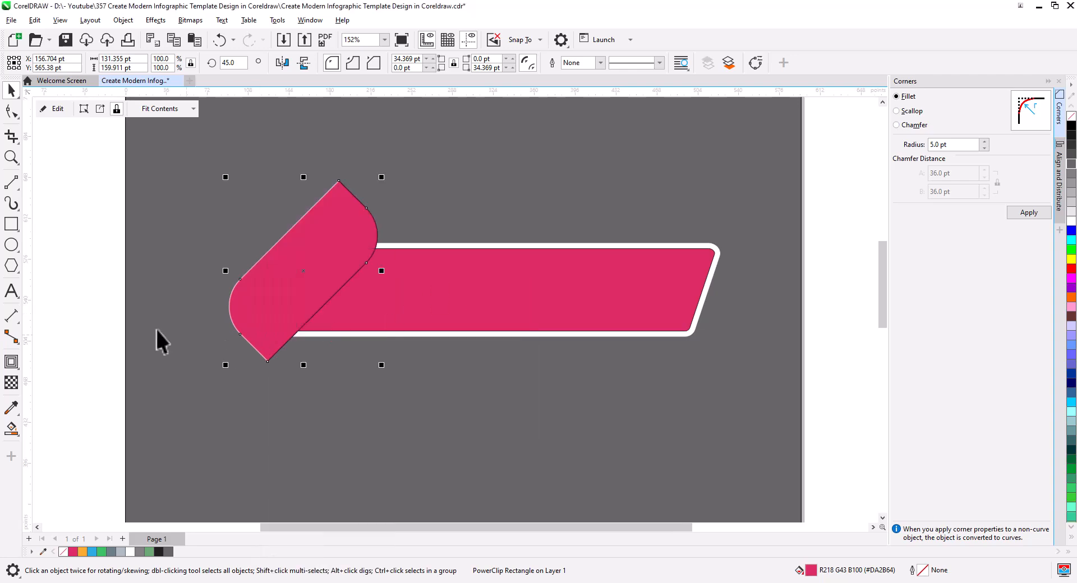
- Apply a uniform transparency of 53 to the highlight and shadow edges inside the rotated shape's PowerClip
click(289, 280)
click(61, 108)
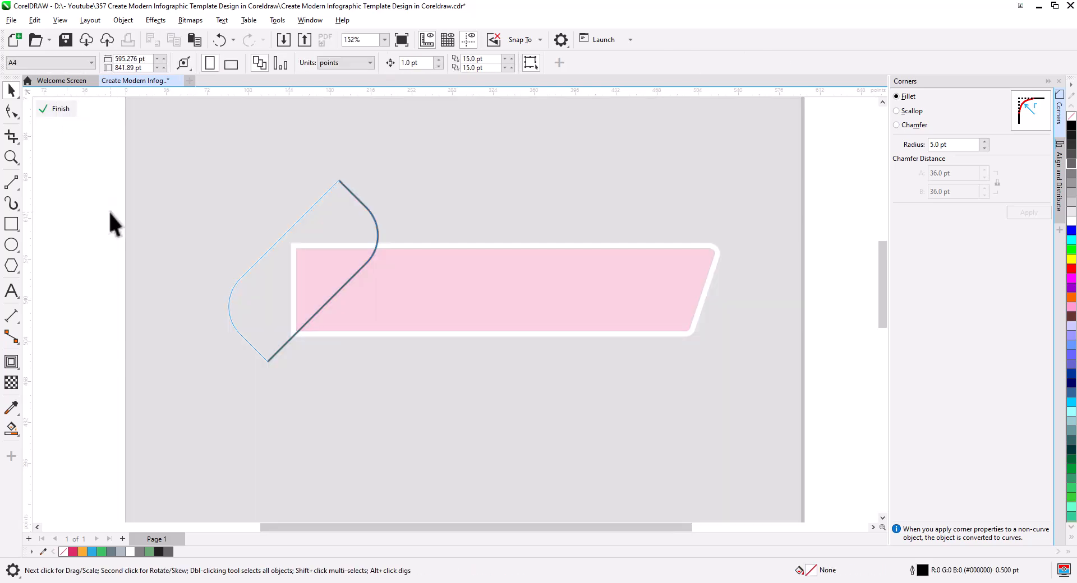
drag(436, 410, 435, 411)
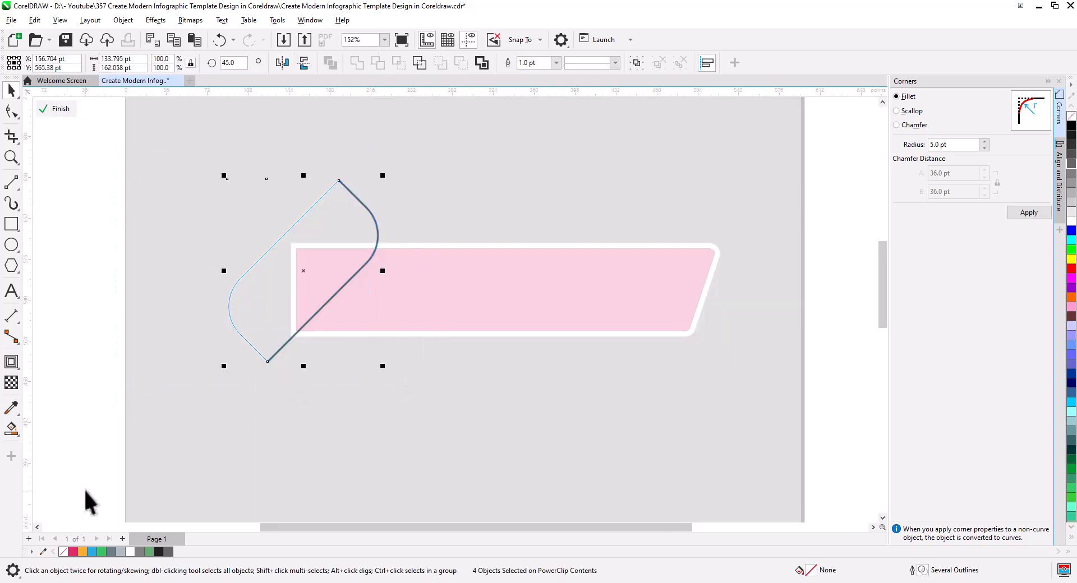
click(11, 382)
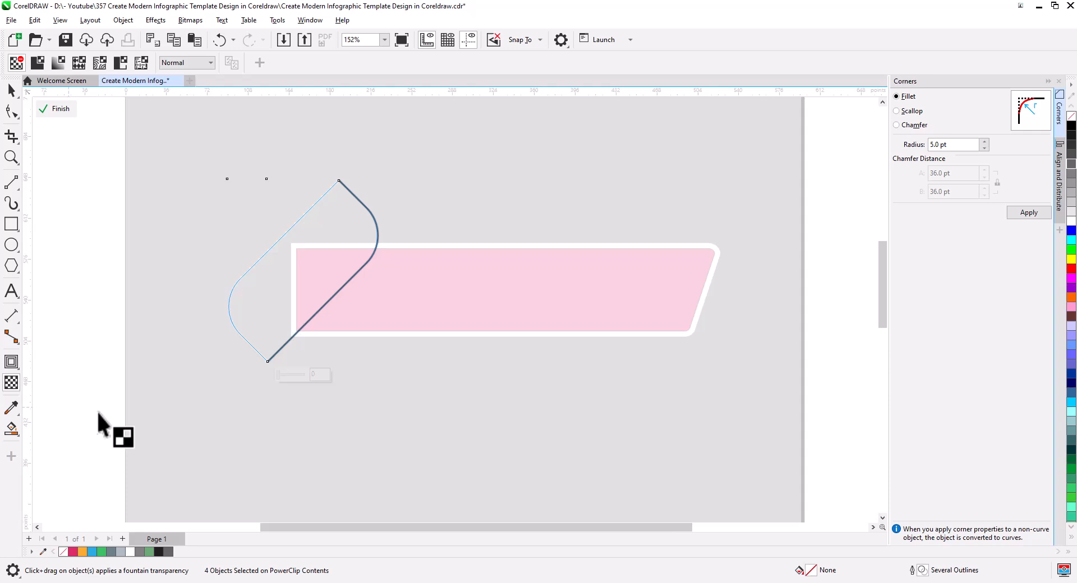
click(289, 375)
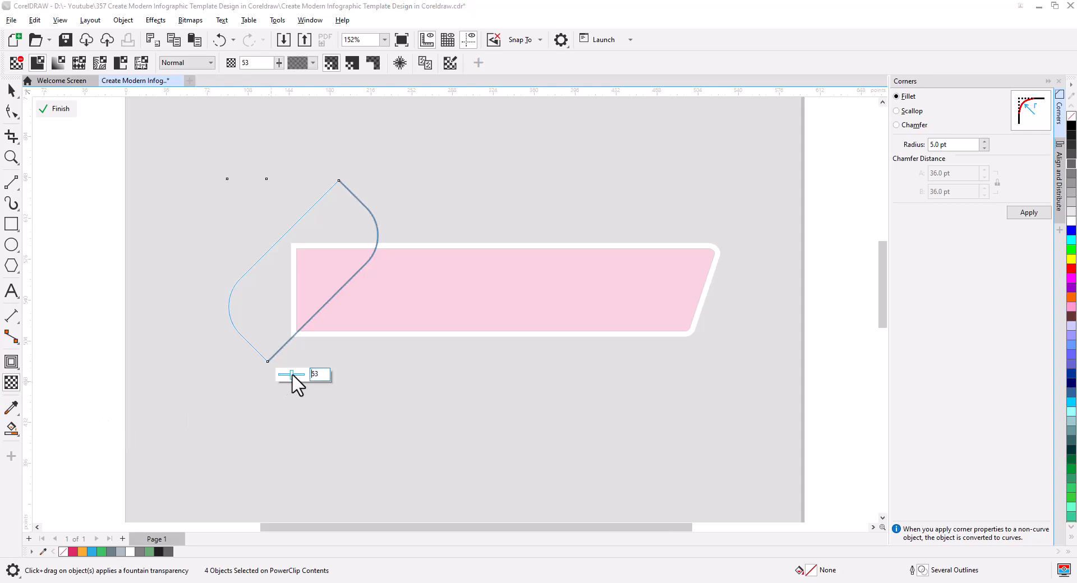
click(56, 109)
click(11, 91)
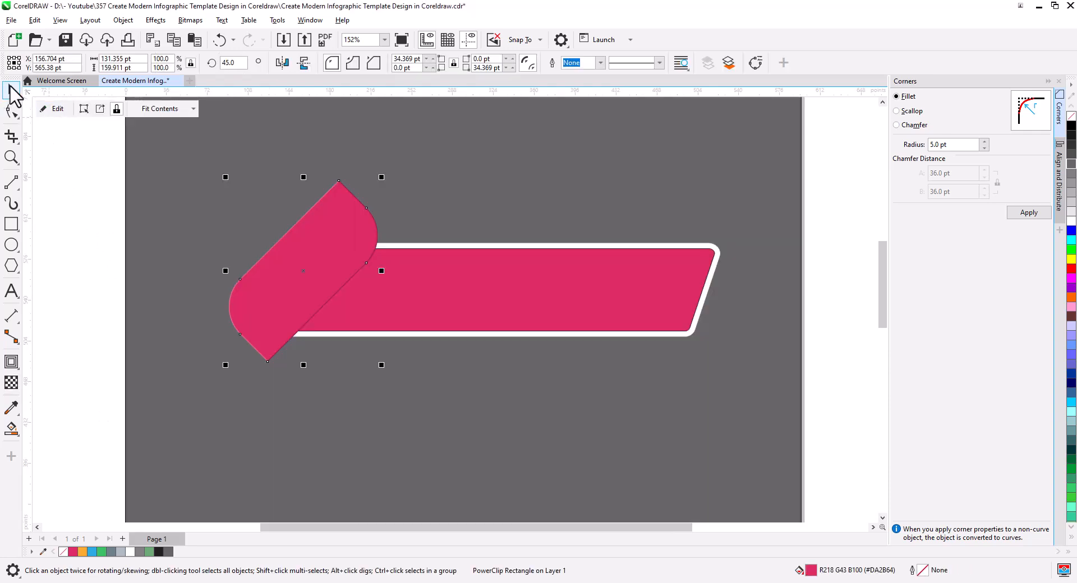
click(136, 290)
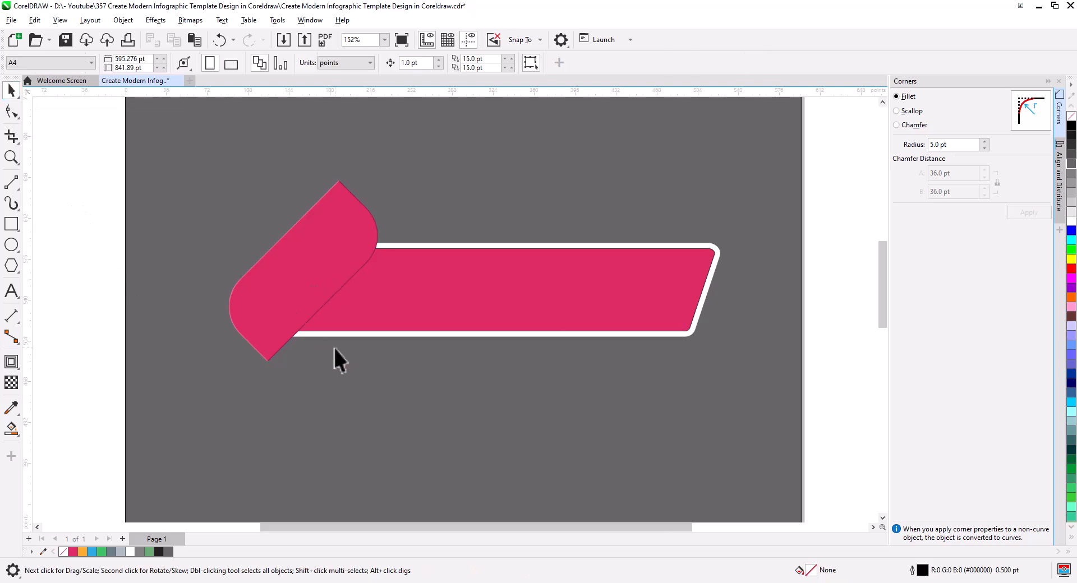
- Copy the rotated pink shape about 95 pt straight down and repeat the duplication to make a column of four
click(306, 297)
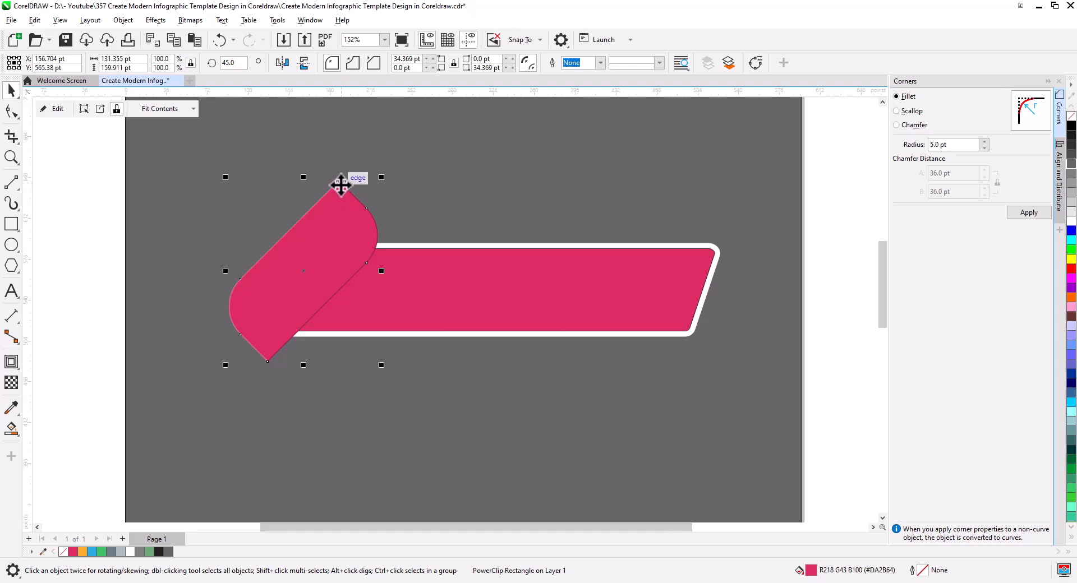
drag(339, 181, 336, 288)
click(366, 316)
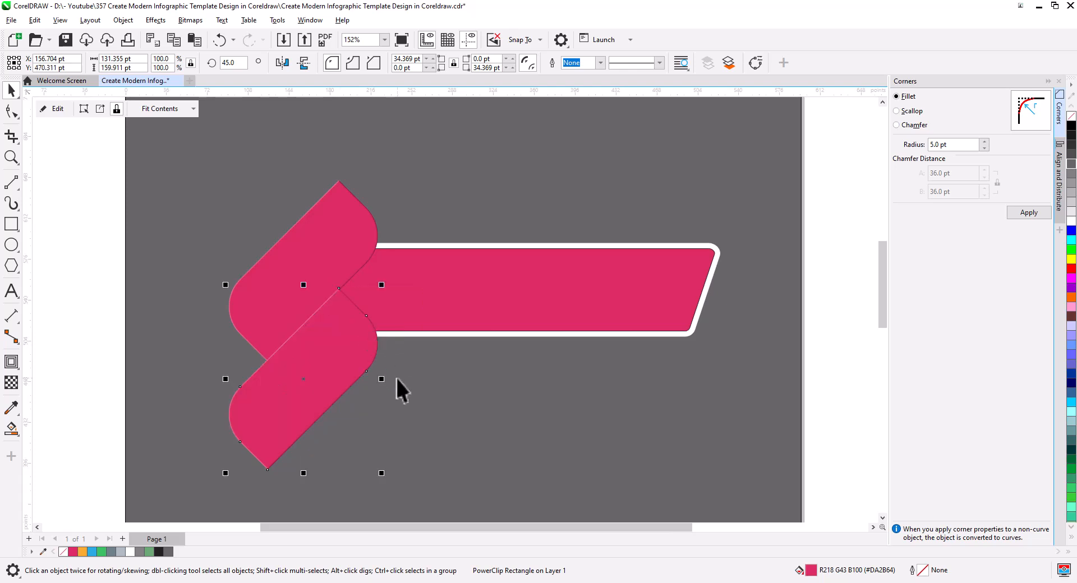
key(ctrl+d)
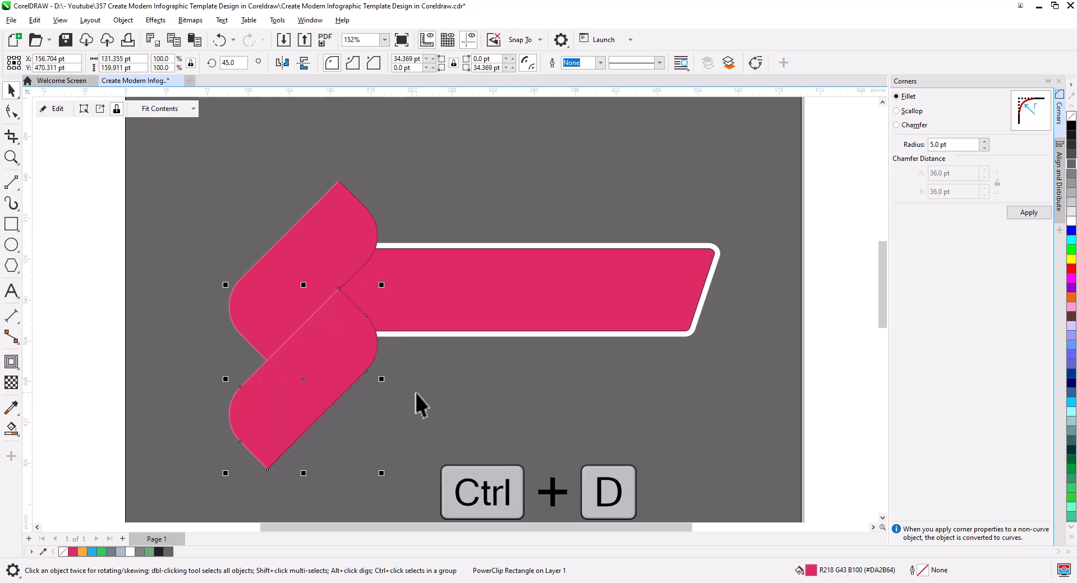
key(ctrl+d)
key(ctrl+d)
scroll(415, 392, down, 3)
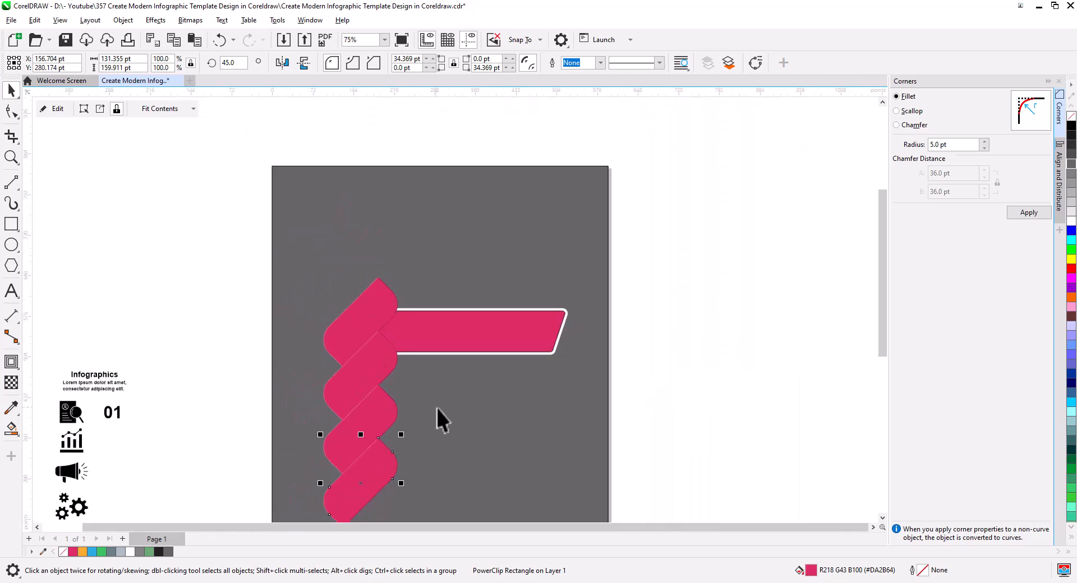
- Place a copy of a rotated pink shape beside the column, below the banner, and mirror it horizontally
drag(436, 408, 427, 322)
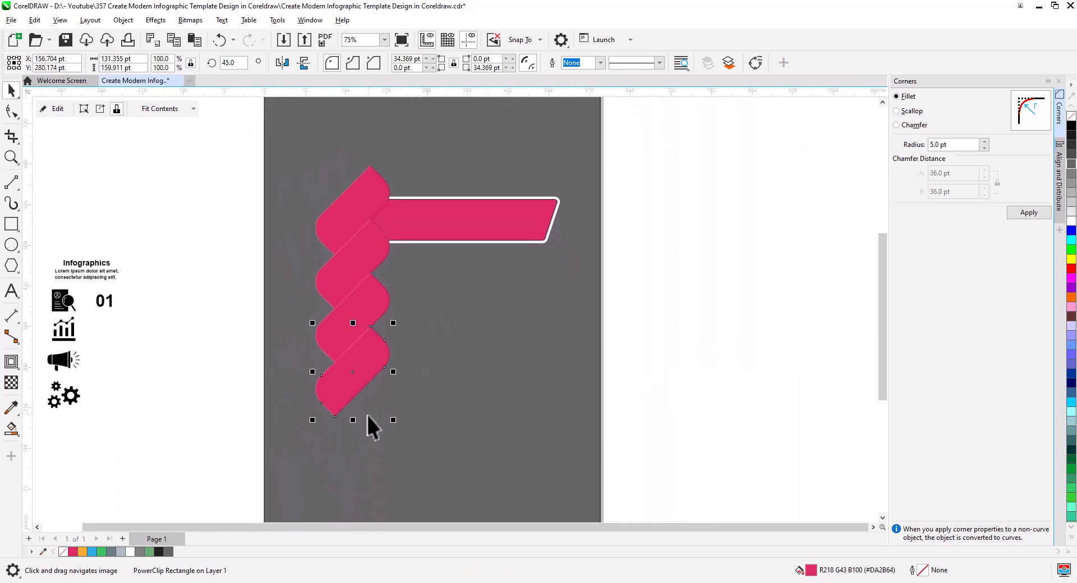
scroll(366, 417, up, 3)
drag(368, 420, 391, 412)
drag(394, 315, 525, 353)
click(586, 300)
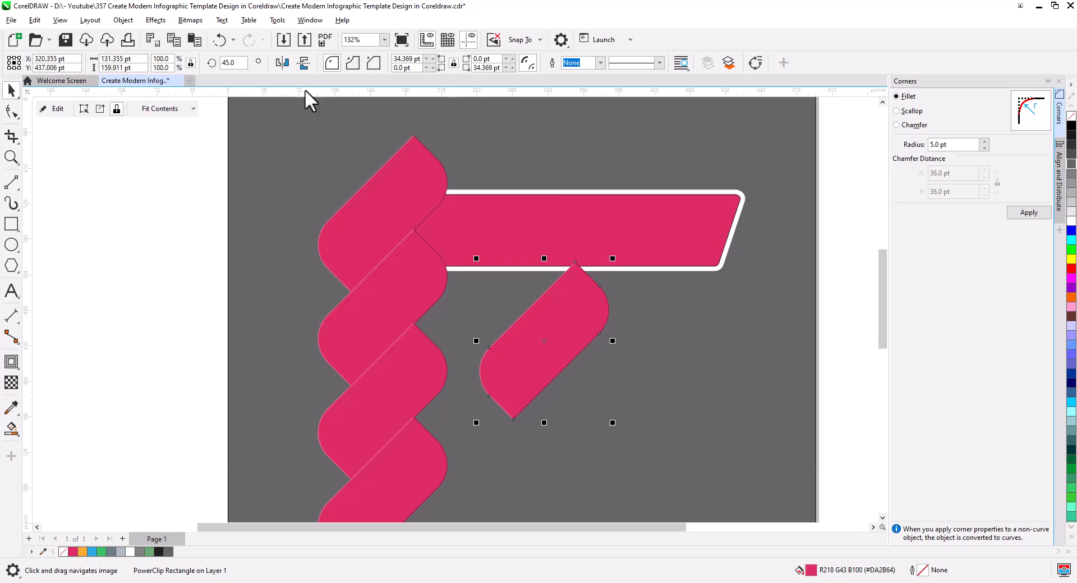
click(284, 63)
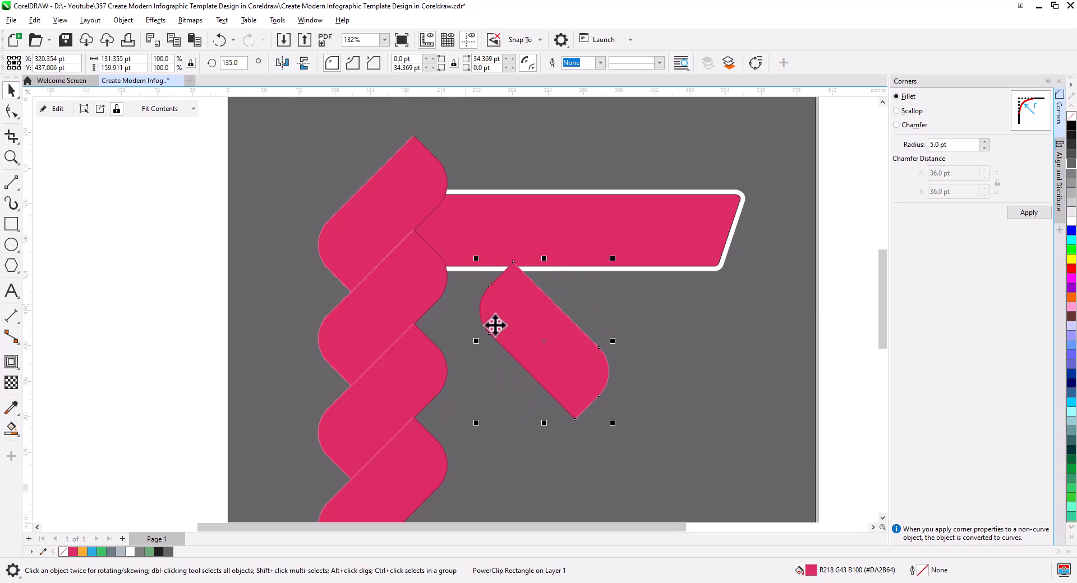
- Move the mirrored shape to the top of the column so its long edge lines up with the topmost shape's upper corner
drag(543, 344, 529, 259)
scroll(429, 194, up, 2)
scroll(426, 180, up, 1)
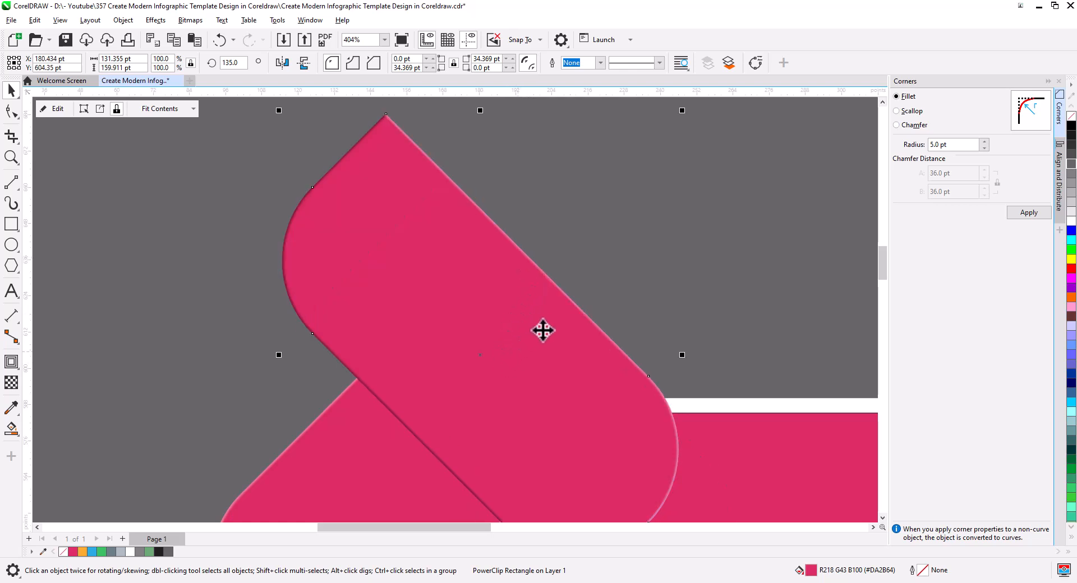
scroll(555, 330, down, 2)
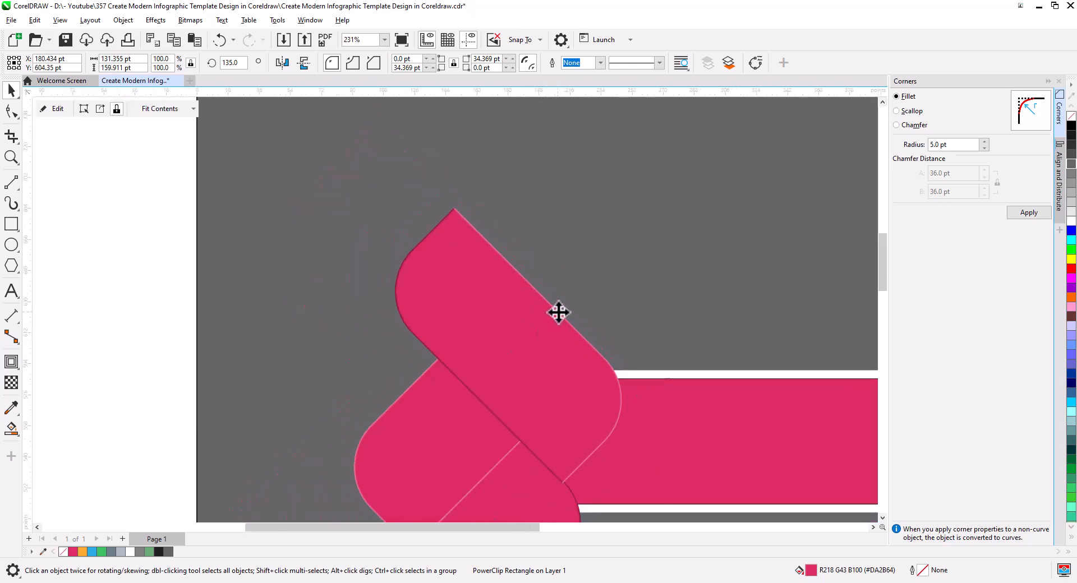
drag(557, 312, 541, 298)
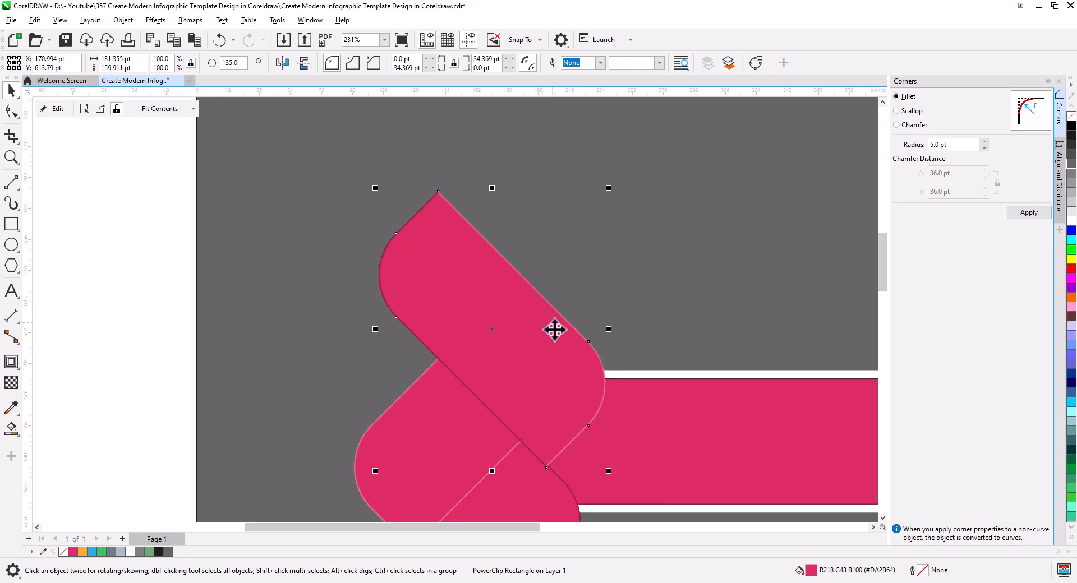
- Send the mirrored shape to the back of the page and raise it one level above the gray background
right_click(524, 338)
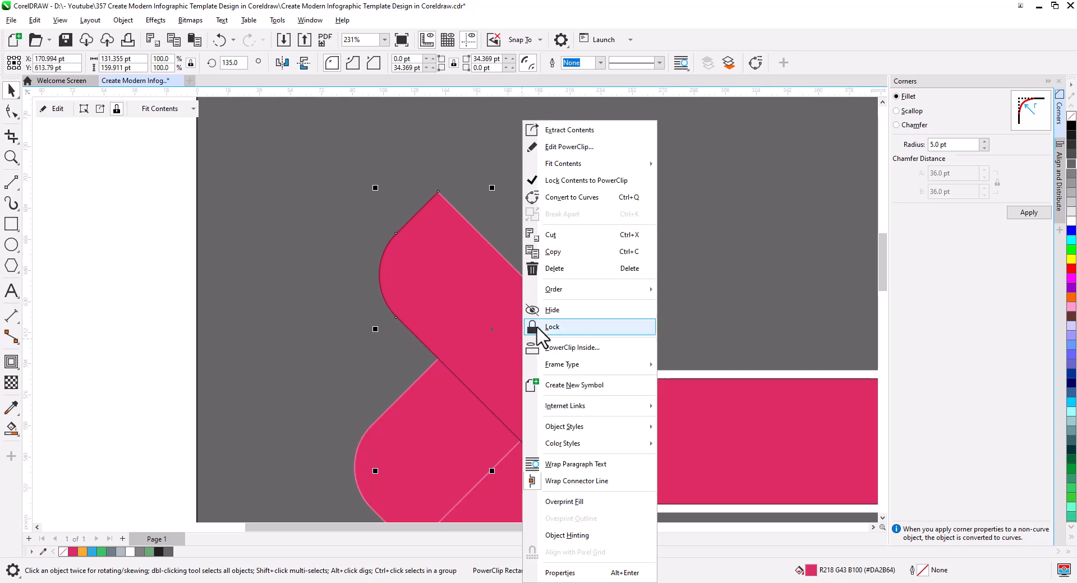
mouse_move(573, 292)
click(695, 308)
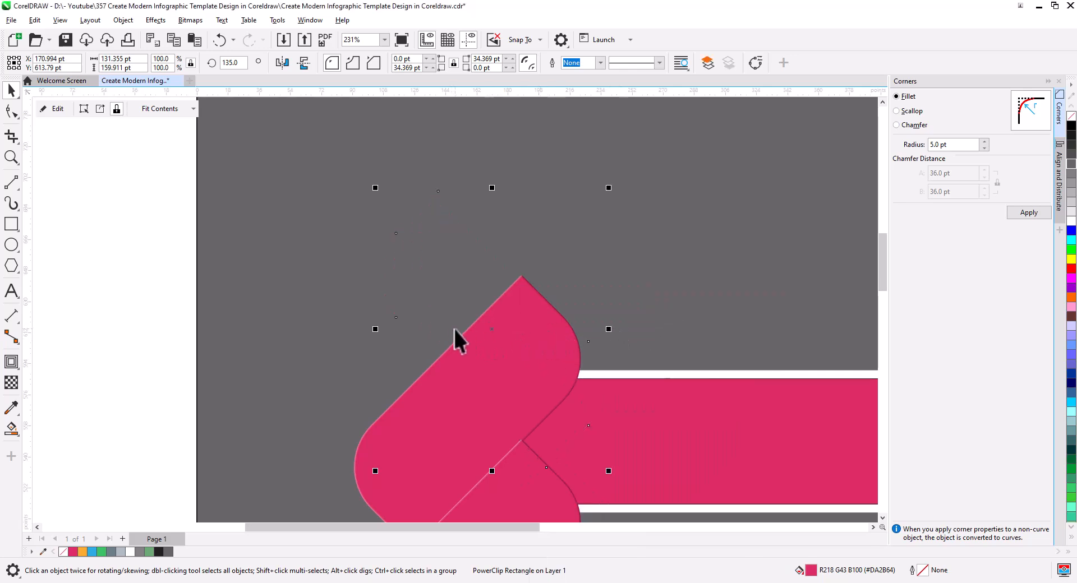
key(ctrl+Page_Up)
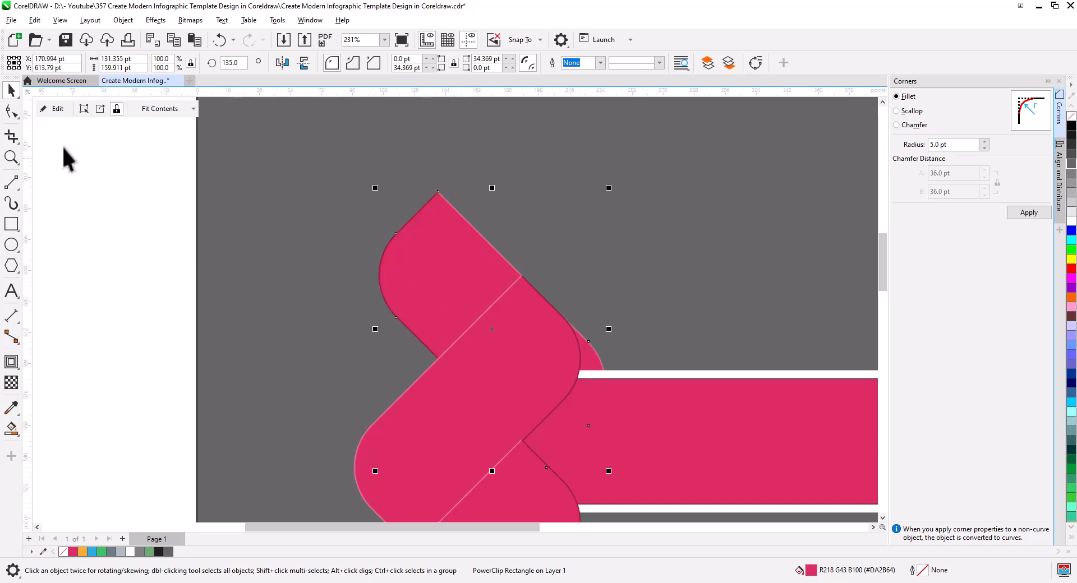
- Convert the mirrored shape to curves and add a node on each long edge behind the topmost column shape
click(11, 111)
scroll(522, 325, up, 4)
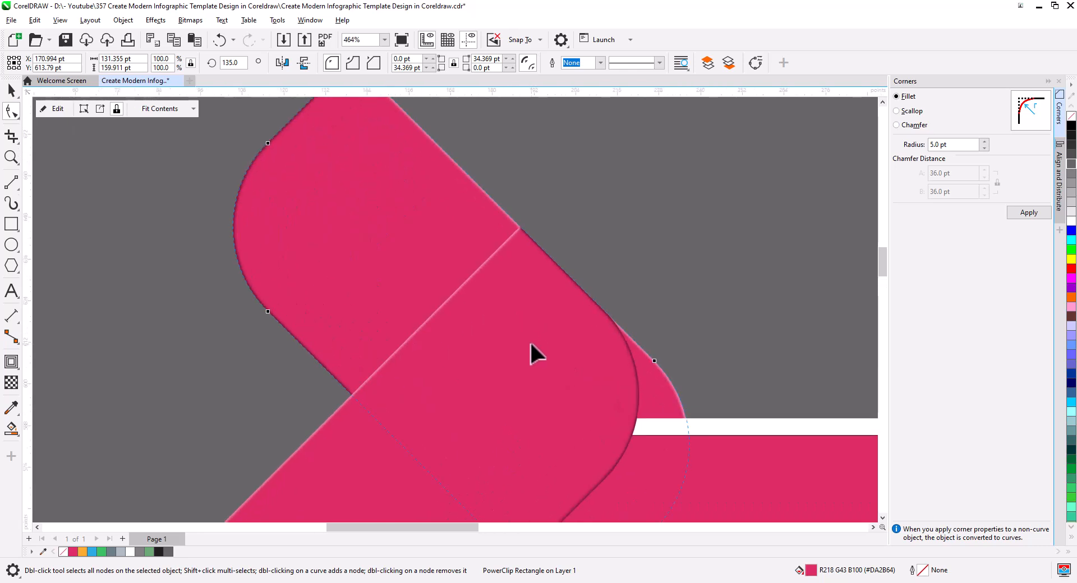
right_click(634, 295)
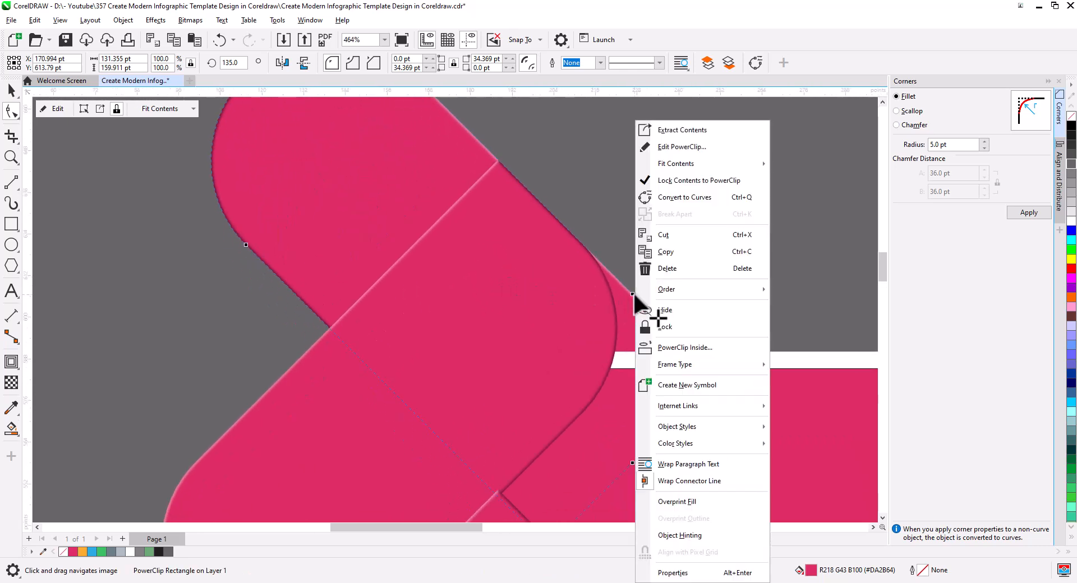
click(685, 199)
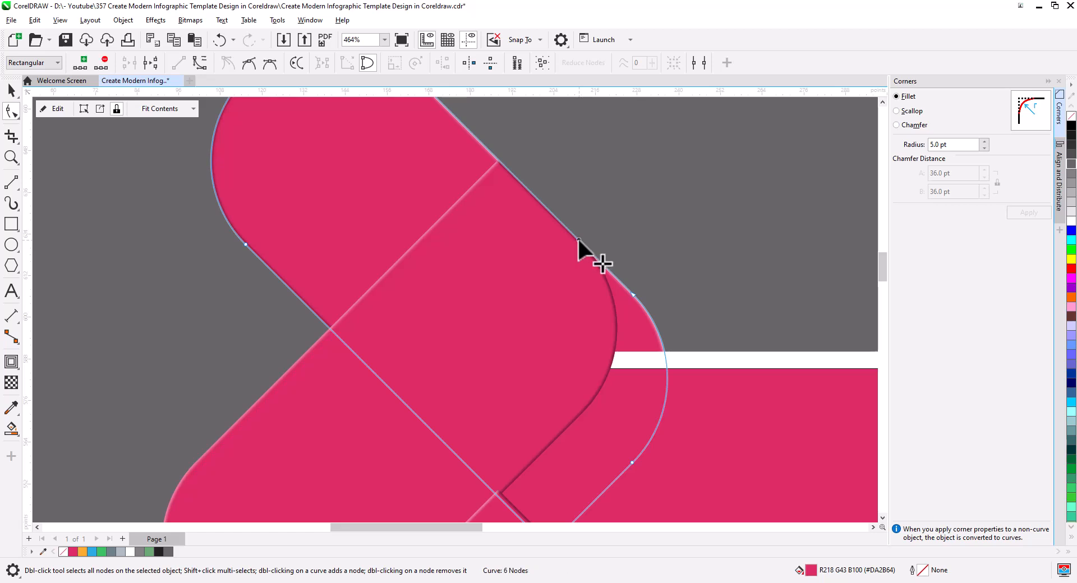
double_click(578, 238)
double_click(401, 399)
- Delete the mirrored shape's lower end nodes and straighten the closing segment so it stays hidden behind the column
scroll(578, 389, down, 2)
drag(735, 478, 493, 328)
drag(690, 273, 576, 166)
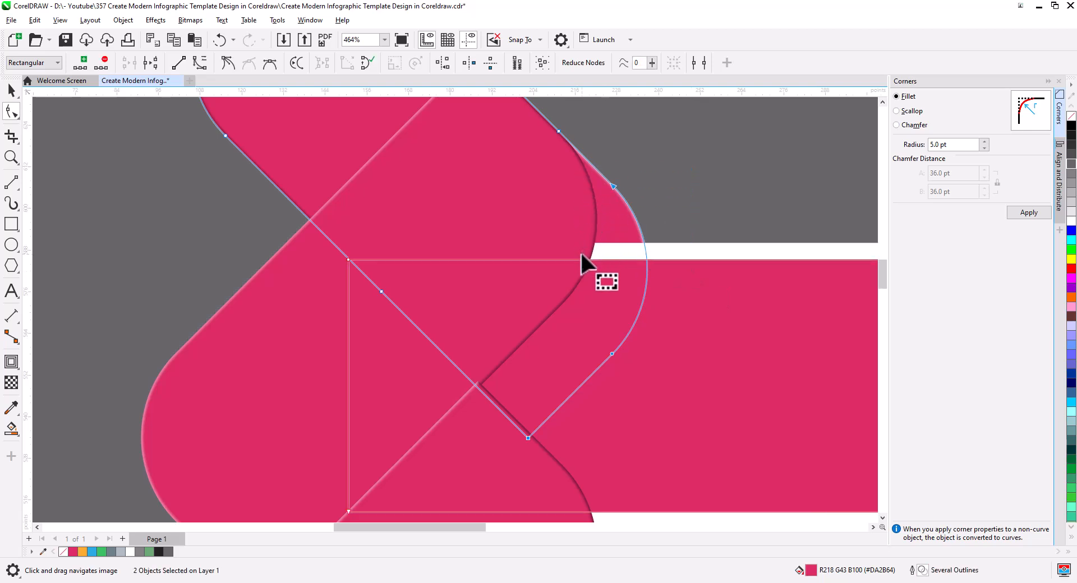
drag(581, 247, 381, 292)
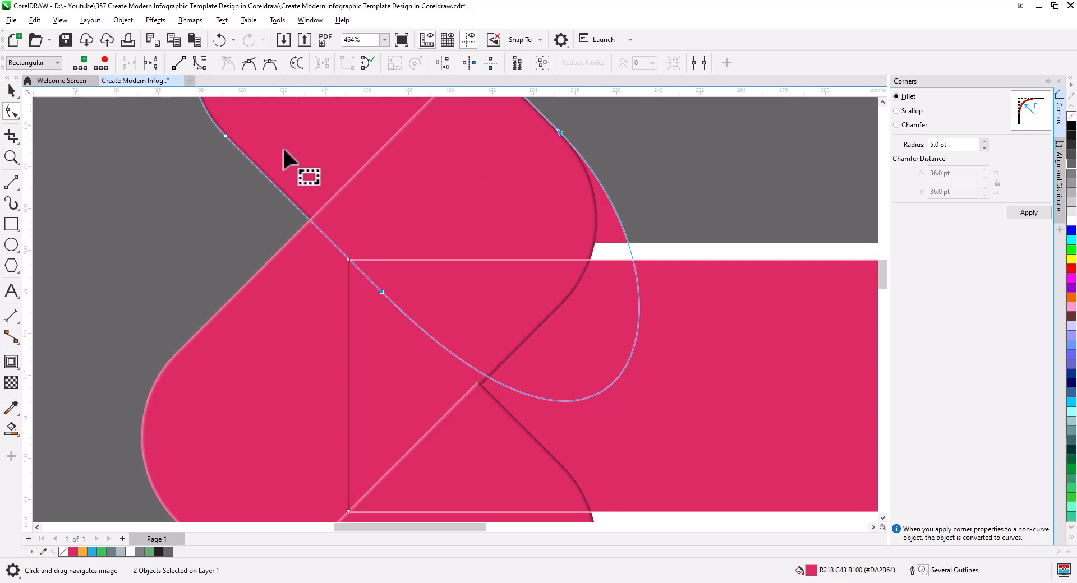
click(178, 63)
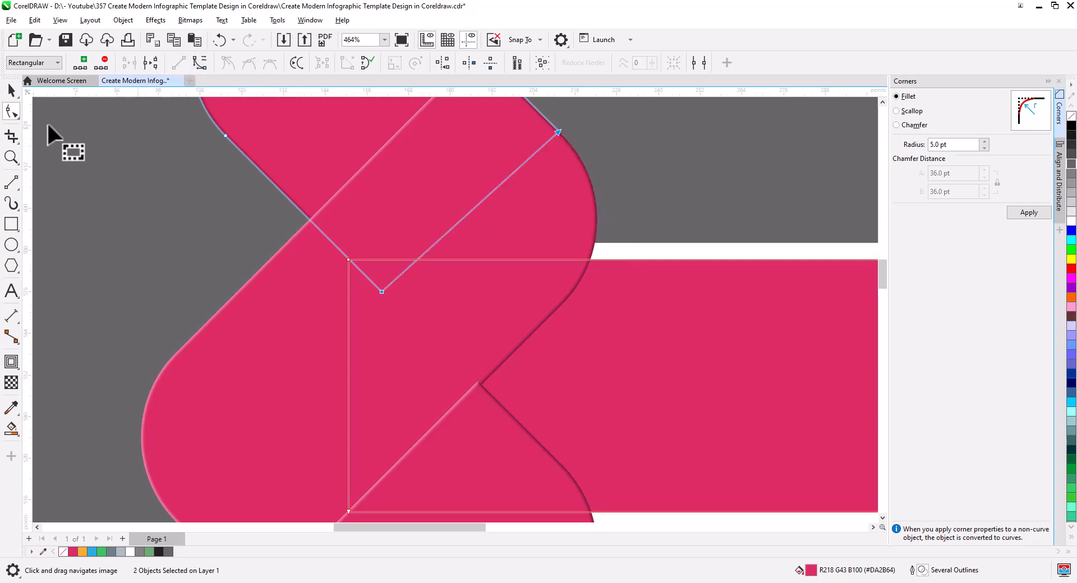
click(17, 94)
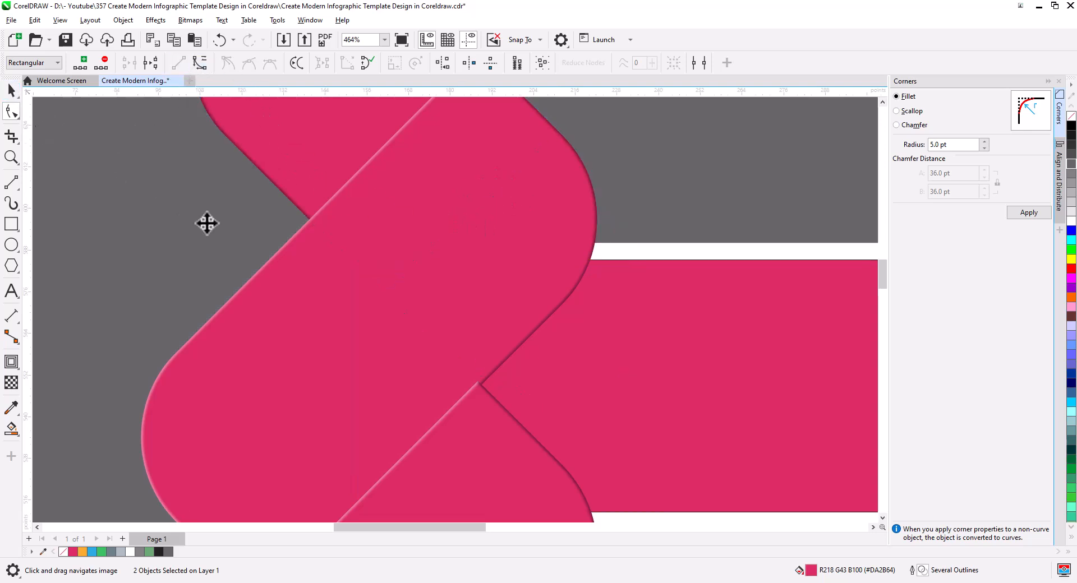
- Fill the trimmed mirrored shape at the top of the column with white
scroll(288, 281, down, 6)
click(362, 268)
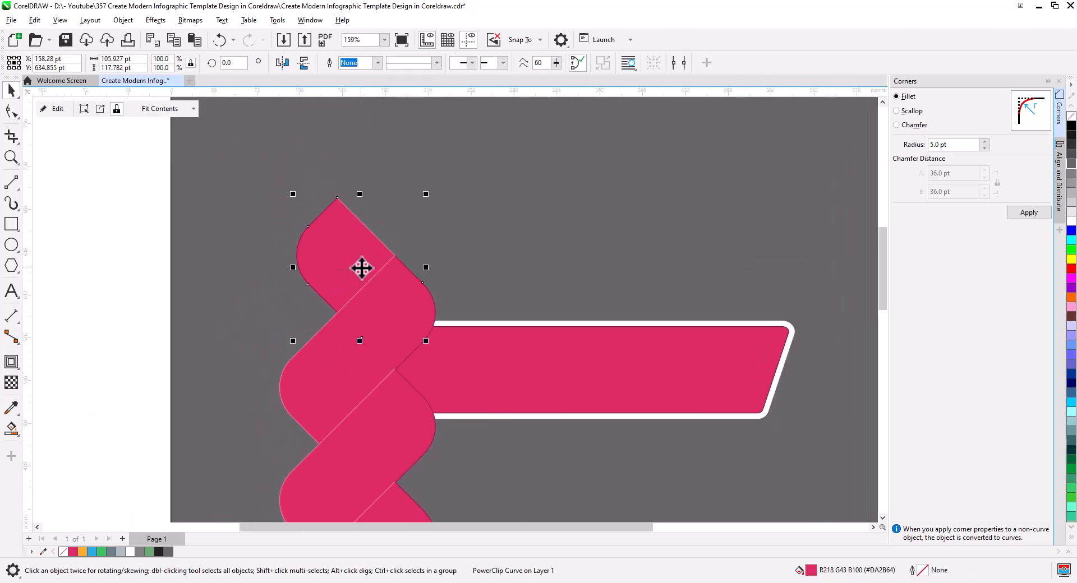
click(1071, 221)
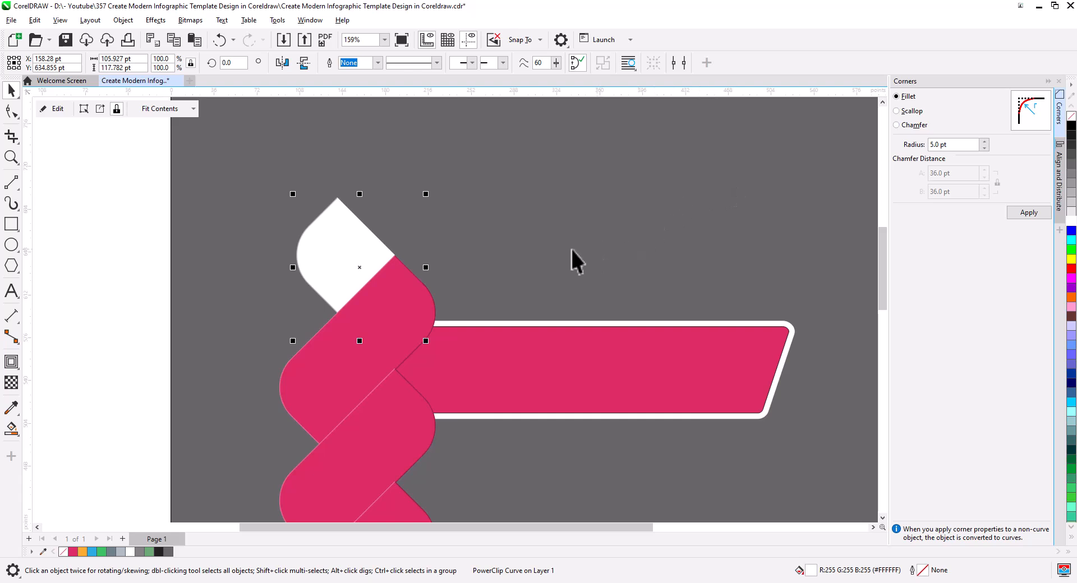
- Copy the white end fold to a spot below the column and rotate the copy 180°
scroll(505, 270, down, 2)
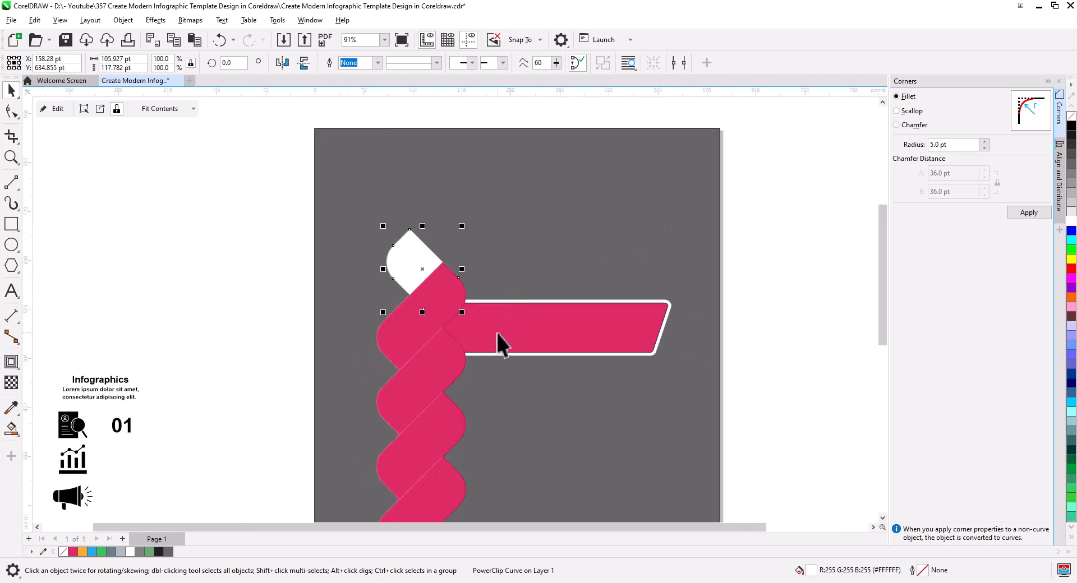
drag(496, 332, 570, 246)
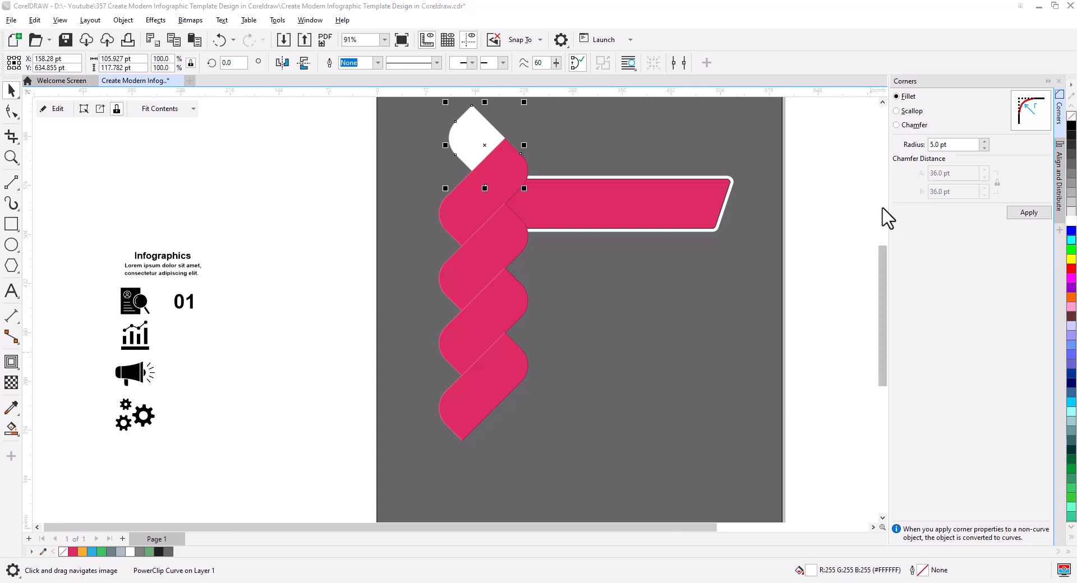
drag(456, 147, 527, 436)
click(558, 465)
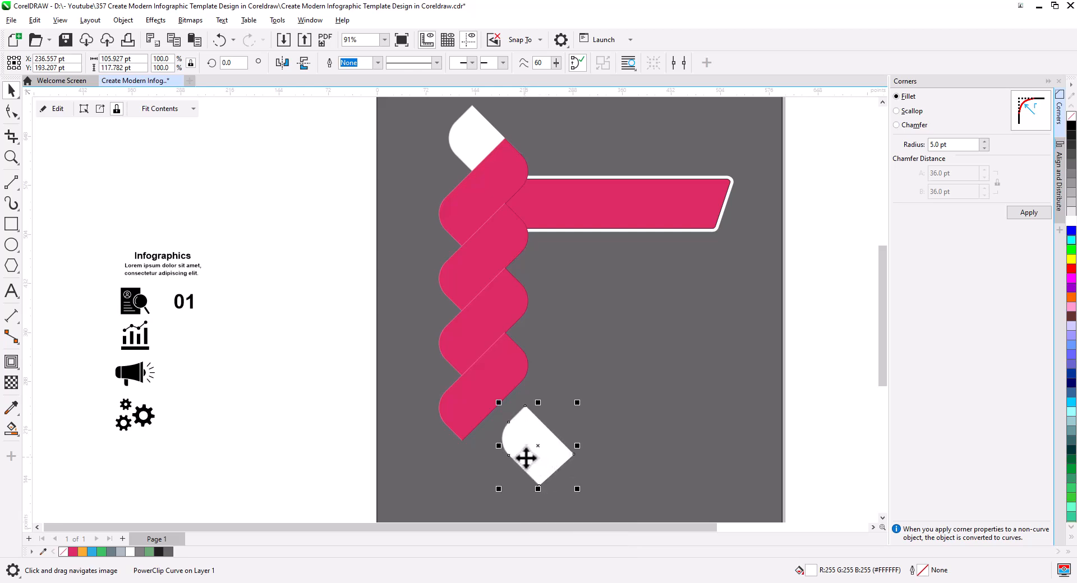
click(524, 449)
drag(579, 494, 484, 387)
click(528, 450)
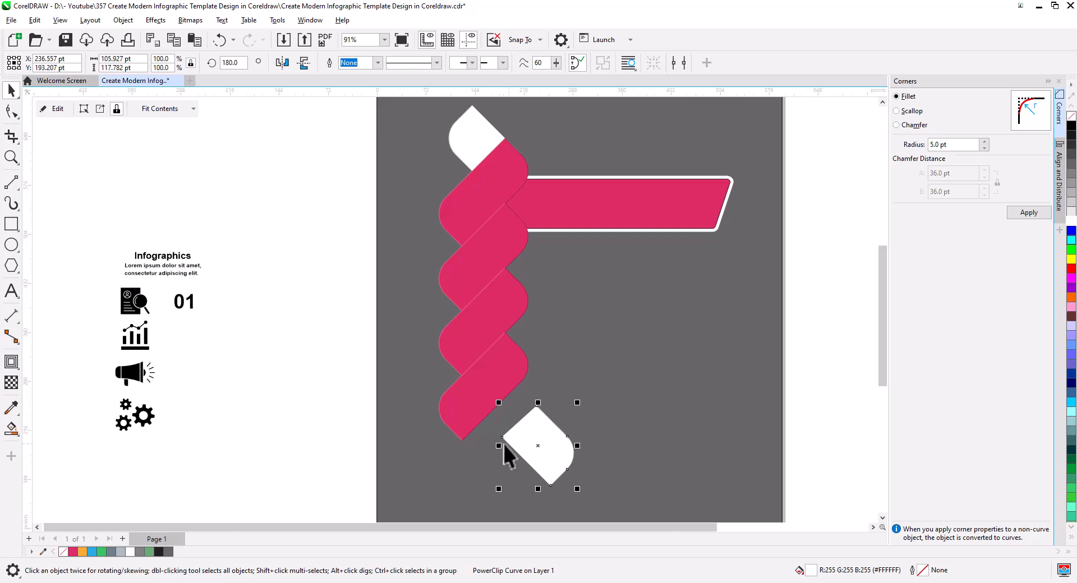
- Move the rotated white fold onto the column's lower end and bring the lowest pink shape to the front of the page
drag(503, 440, 446, 425)
click(512, 377)
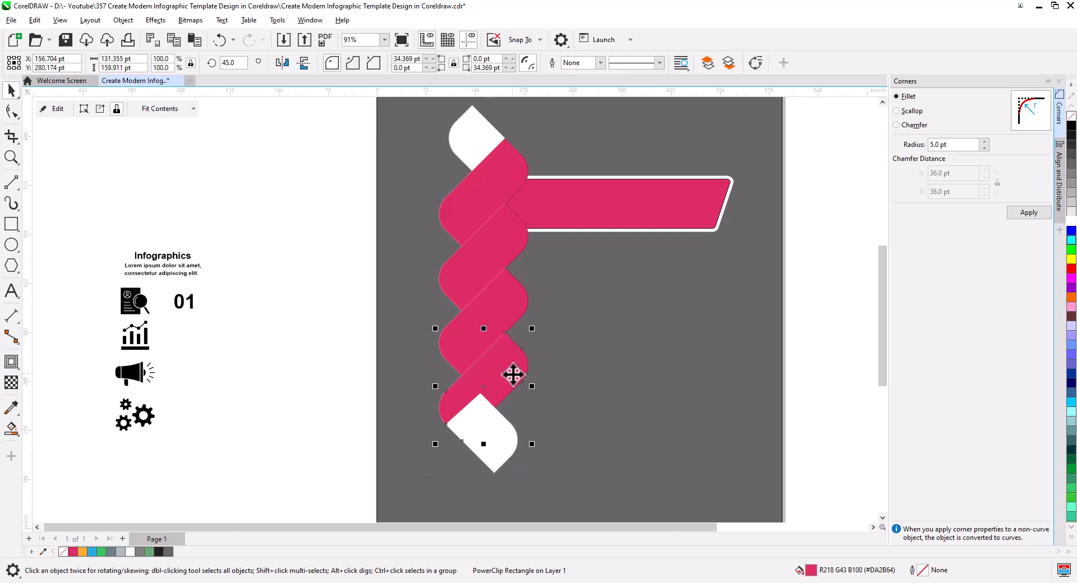
right_click(512, 378)
mouse_move(568, 295)
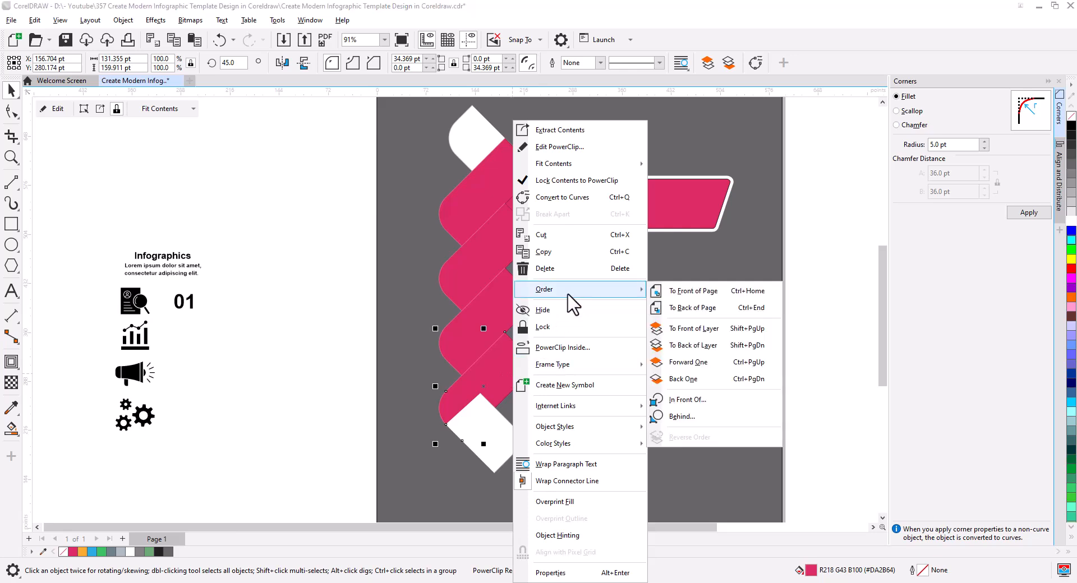
click(693, 291)
click(338, 368)
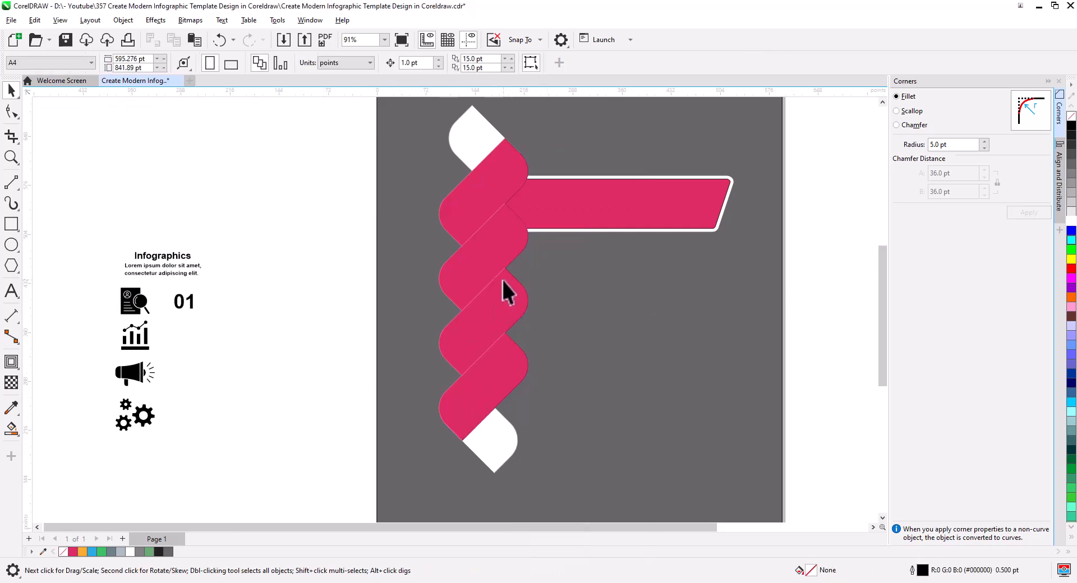
- Draw a narrow closed triangle about 99 by 82 pt along the seam below the topmost pink shape, filled black with no outline
scroll(502, 281, up, 3)
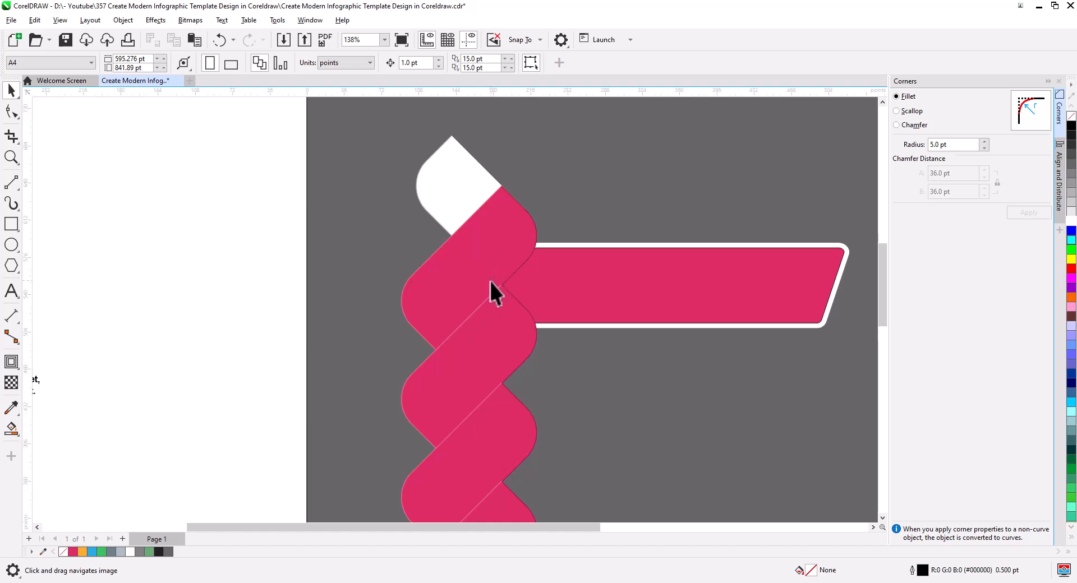
scroll(490, 282, up, 3)
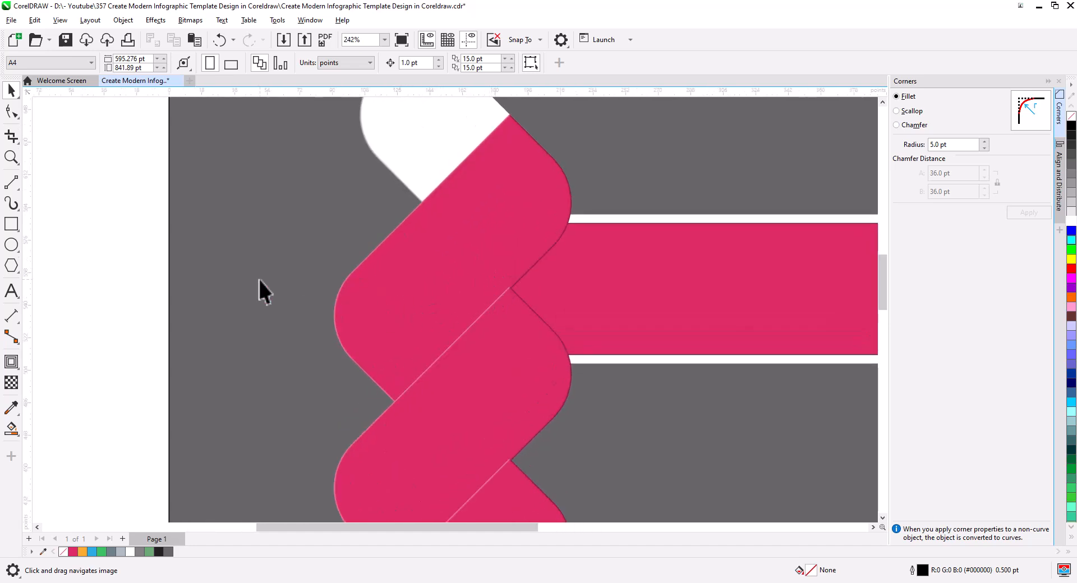
click(11, 182)
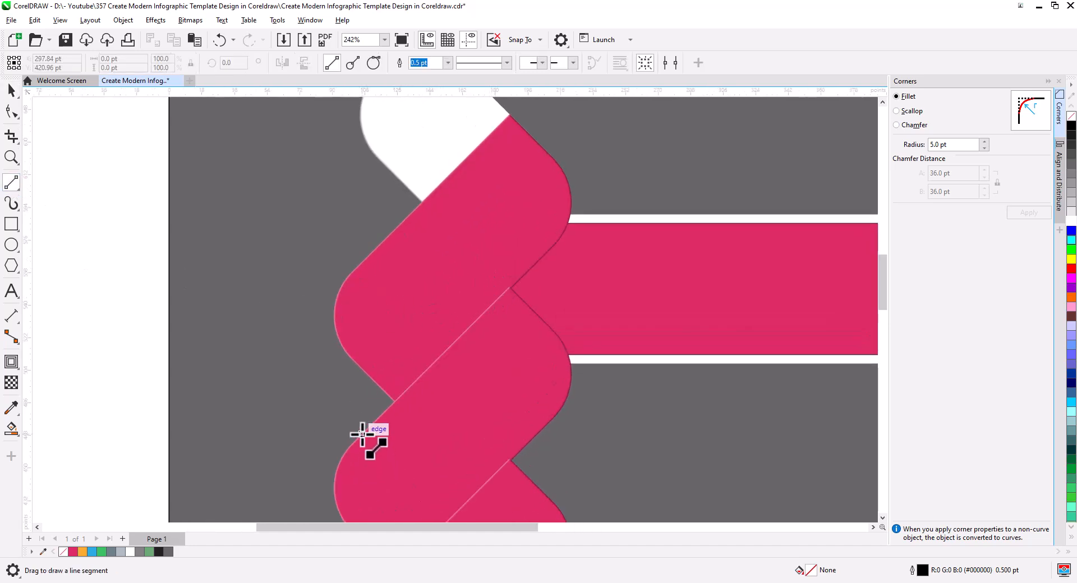
mouse_move(362, 434)
mouse_down()
mouse_move(541, 297)
mouse_move(509, 288)
mouse_move(365, 368)
mouse_move(331, 402)
mouse_move(362, 433)
mouse_up()
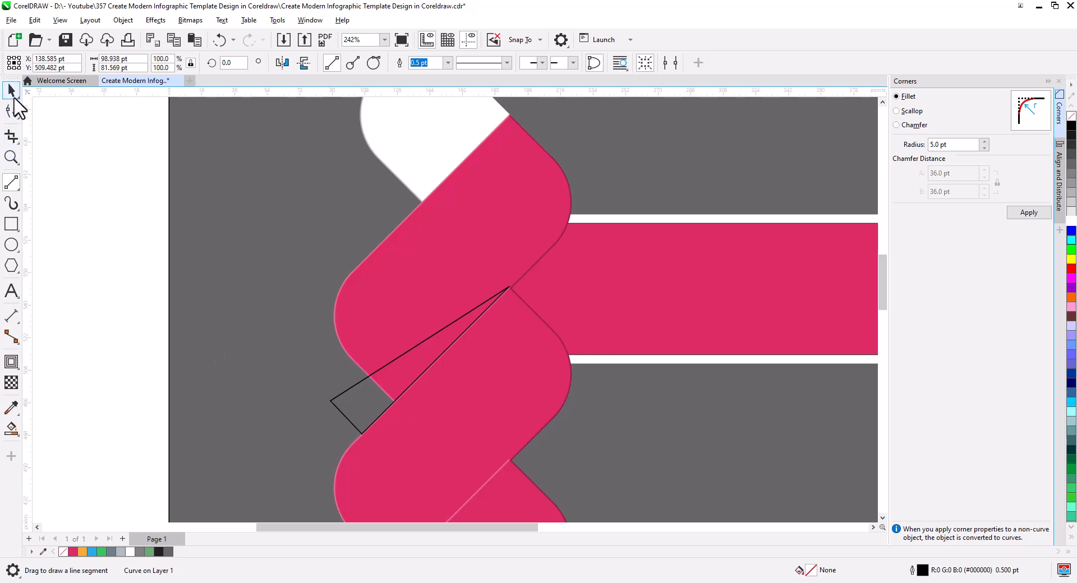
click(11, 90)
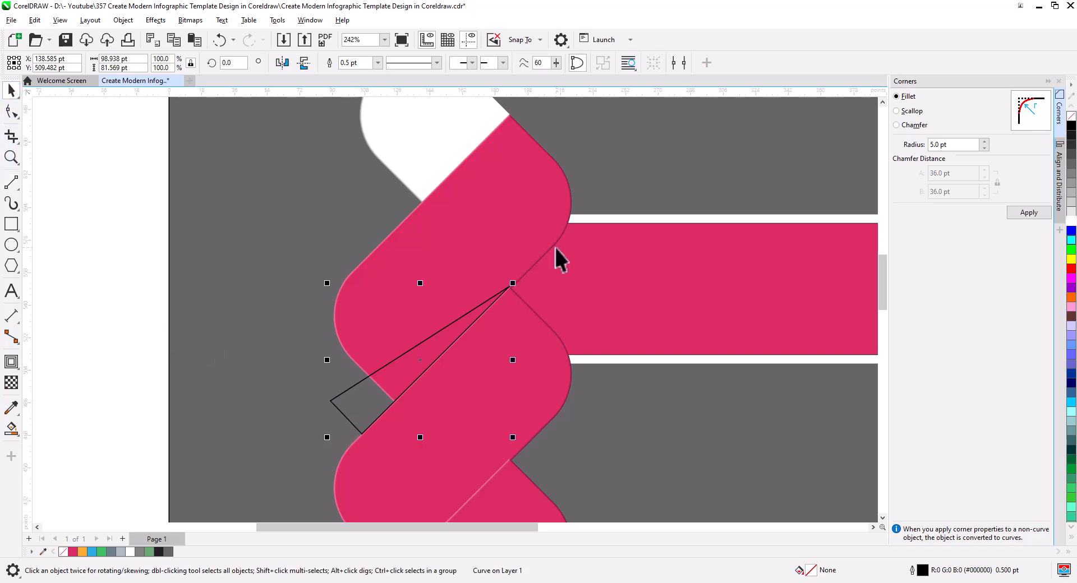
click(1070, 126)
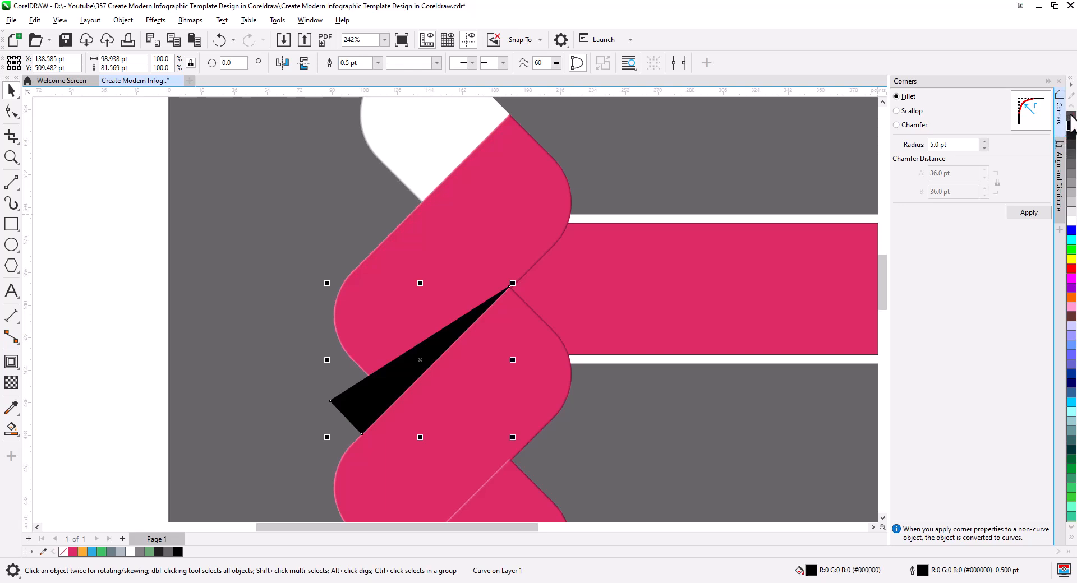
right_click(1071, 118)
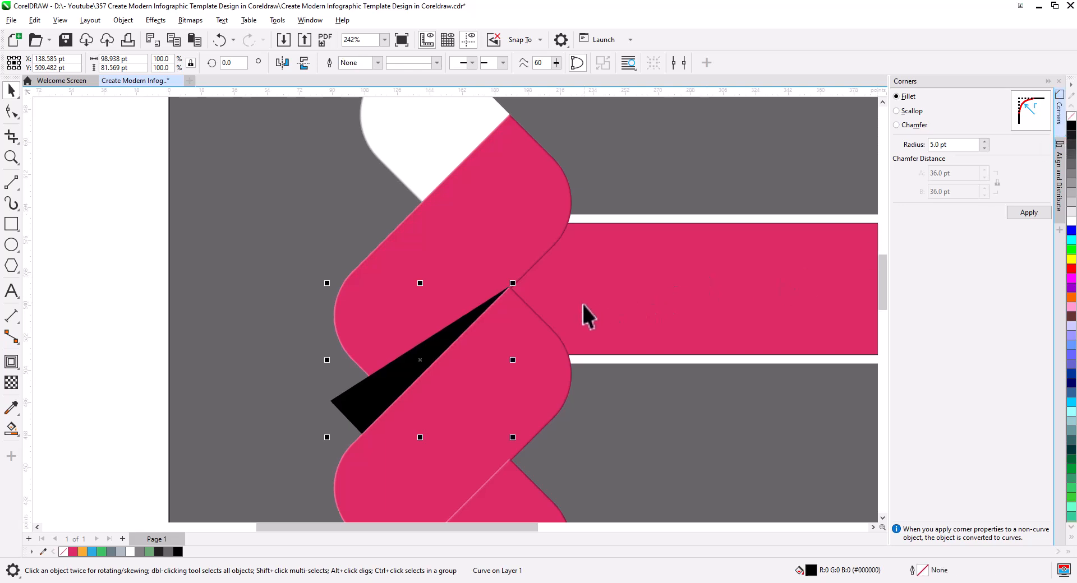
- Copy the black triangle onto the seam above, under the white fold, and onto the next seam below
drag(509, 287, 509, 116)
click(533, 143)
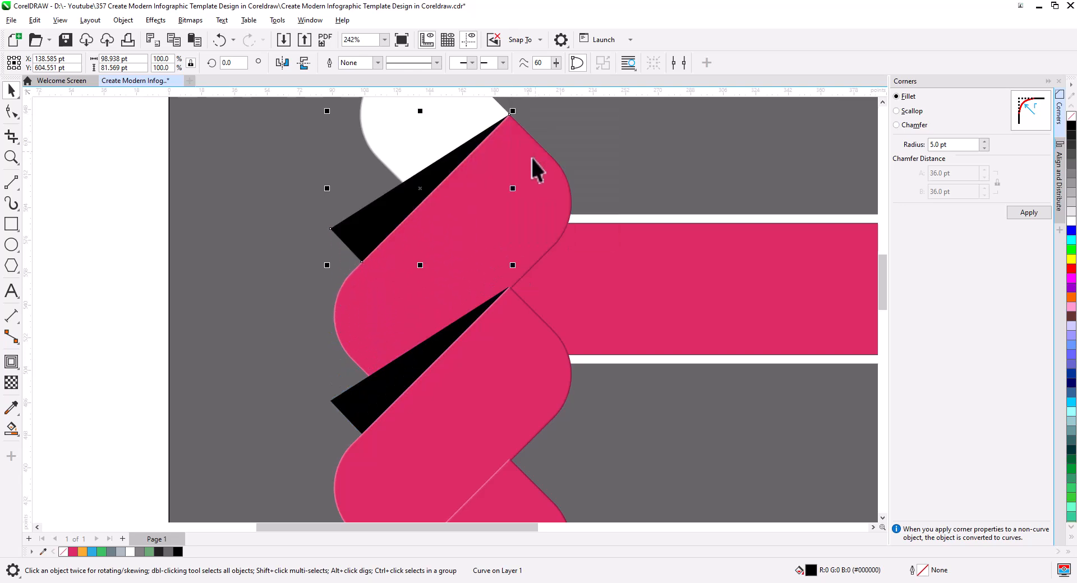
click(482, 310)
scroll(497, 335, down, 3)
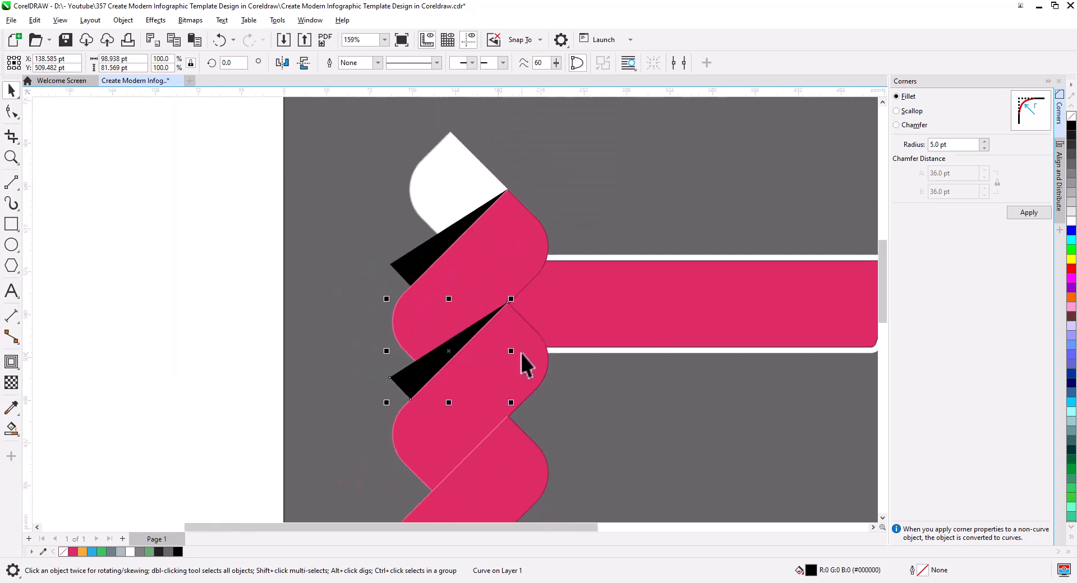
drag(520, 353, 493, 185)
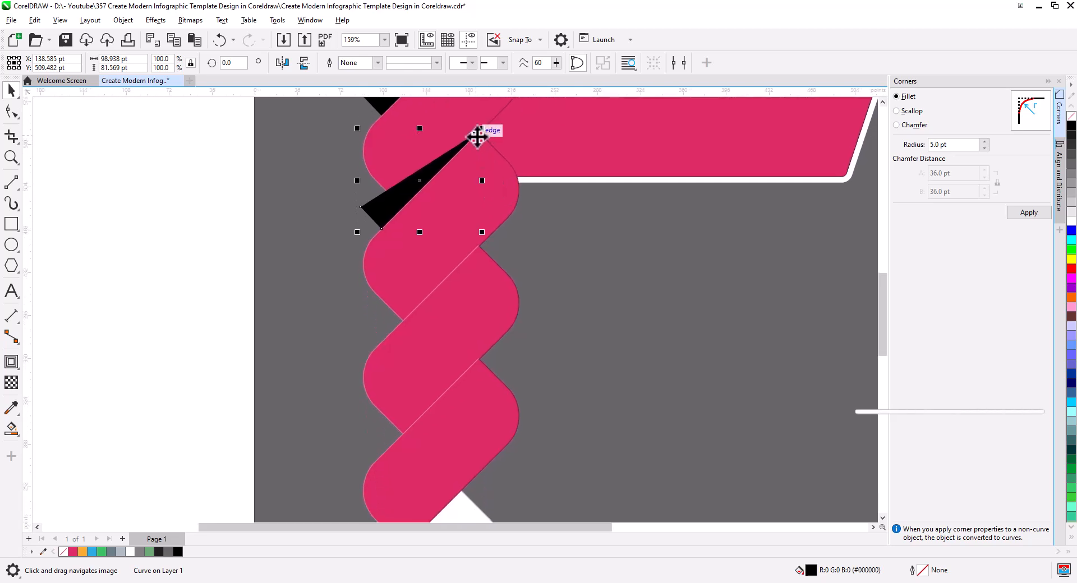
drag(481, 135, 474, 212)
click(502, 255)
- Snap the lower triangle copy's tip to the seam's upper end and copy it onto the lowest seam between pink shapes
scroll(483, 275, up, 3)
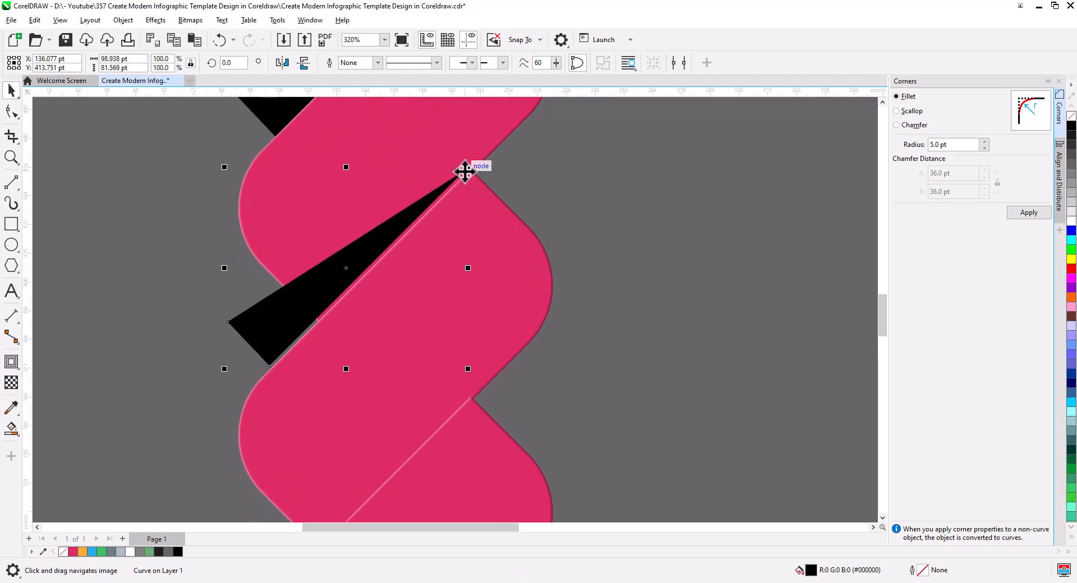
drag(465, 171, 471, 400)
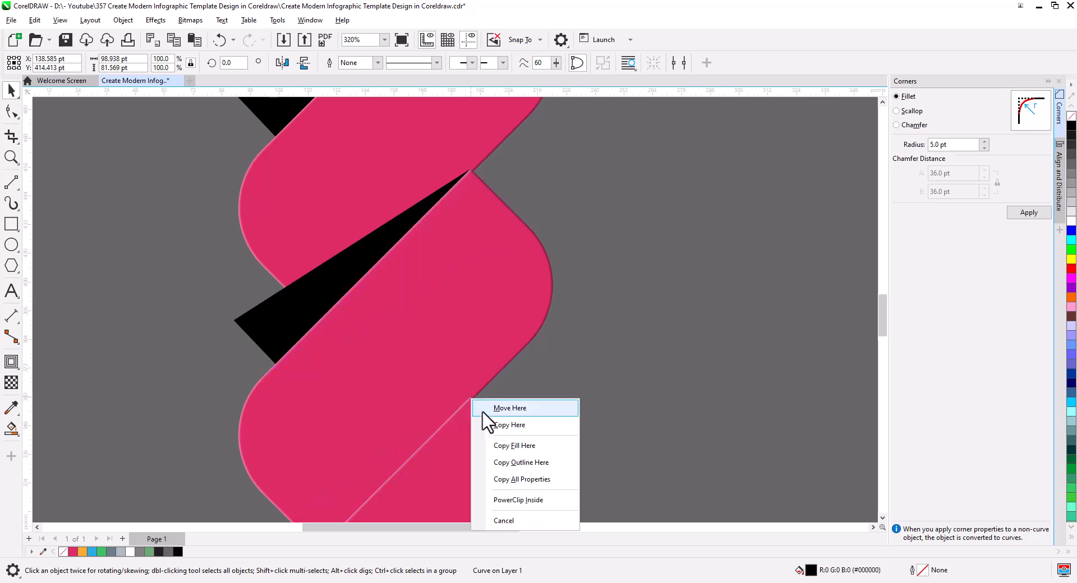
click(504, 425)
scroll(502, 412, down, 3)
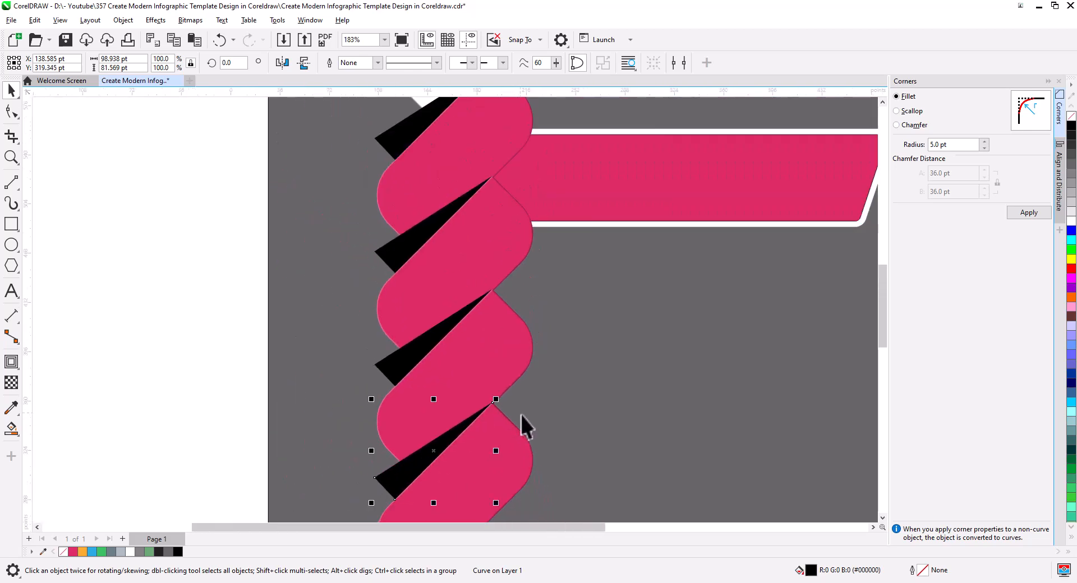
- Copy the lowest black triangle, rotate the copy 180° and place it along the seam above the lower white fold
scroll(548, 389, down, 2)
drag(547, 402, 524, 336)
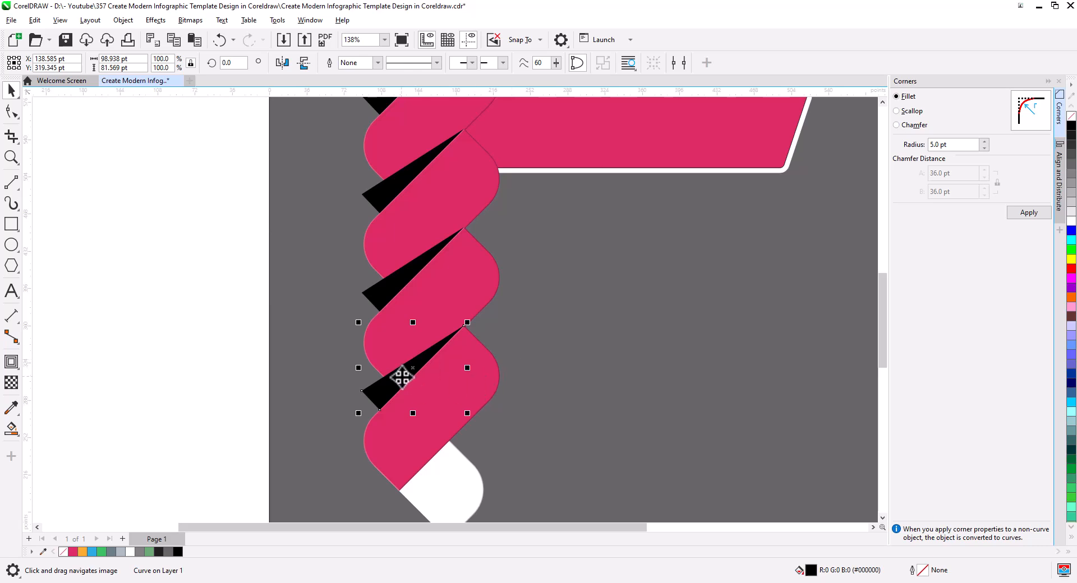
drag(401, 377, 524, 352)
click(547, 346)
click(491, 345)
drag(551, 388, 450, 309)
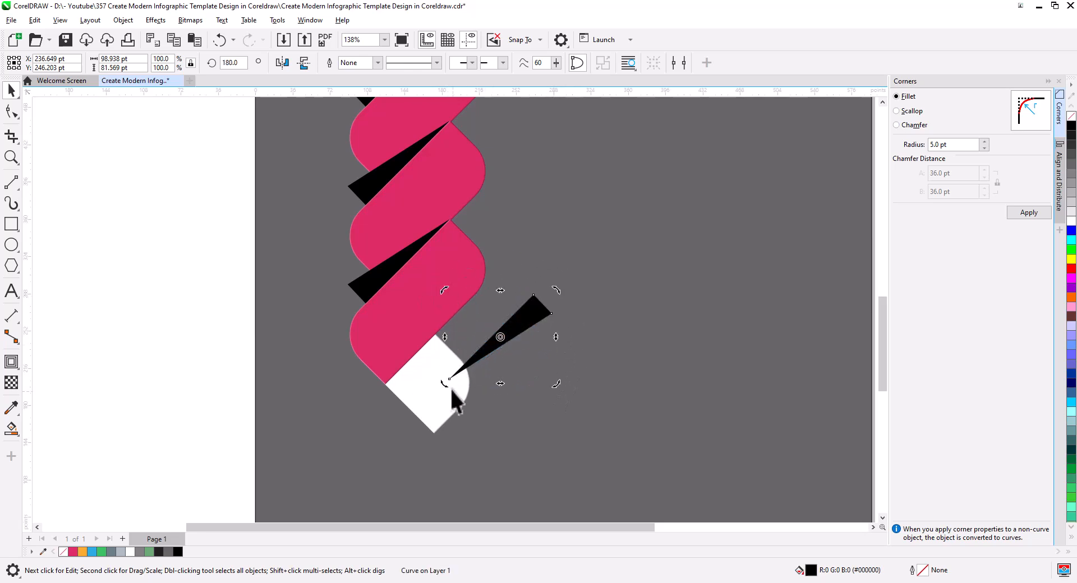
drag(449, 381, 386, 385)
- Select all five black triangles along the column and apply a Gaussian Blur that softens them into shadows
scroll(442, 371, down, 2)
drag(441, 362, 455, 442)
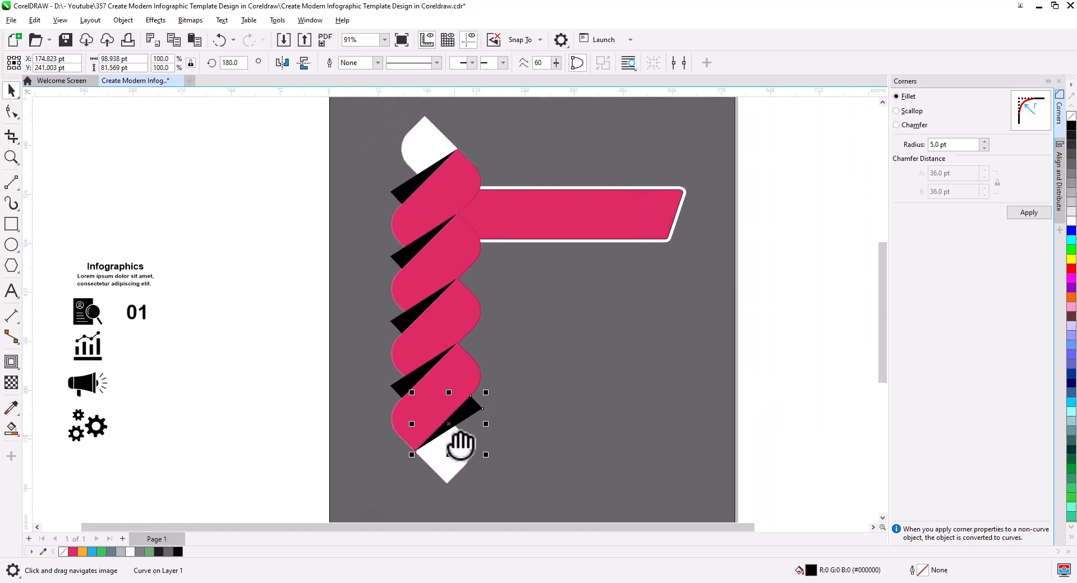
shift+click(403, 389)
shift+click(398, 324)
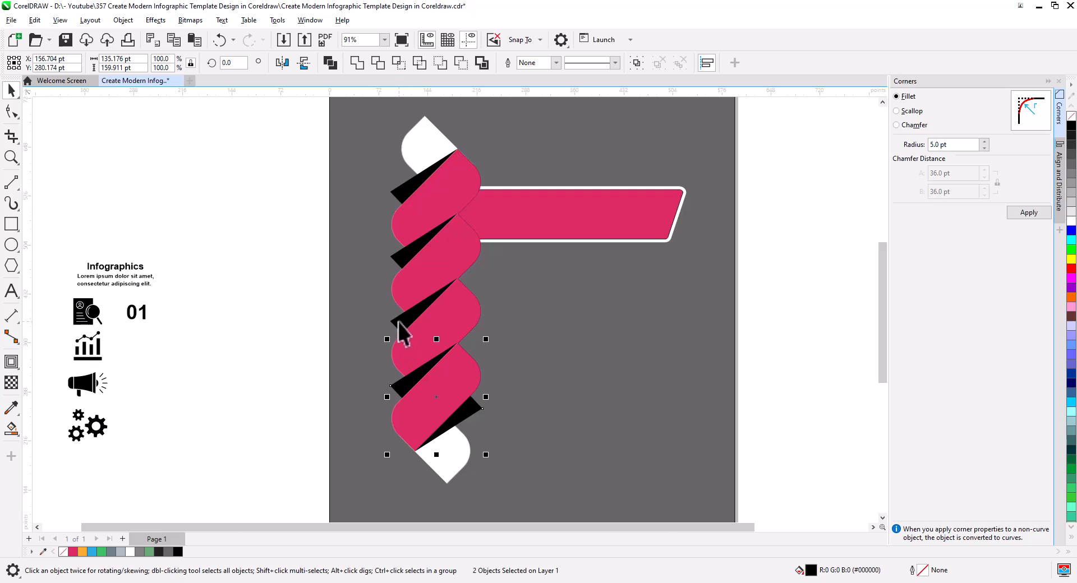
shift+click(398, 255)
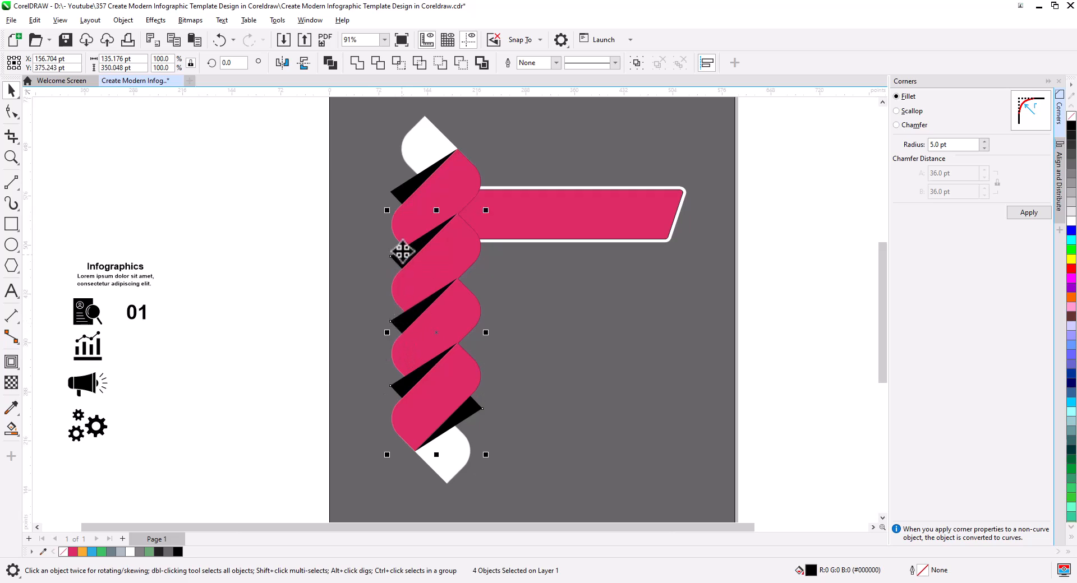
shift+click(403, 193)
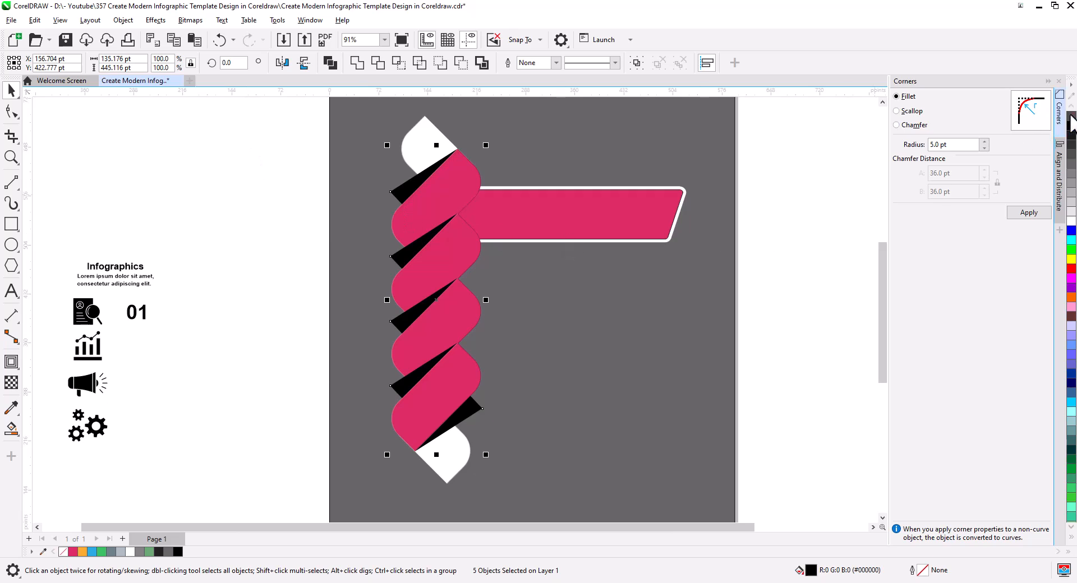
scroll(375, 143, up, 2)
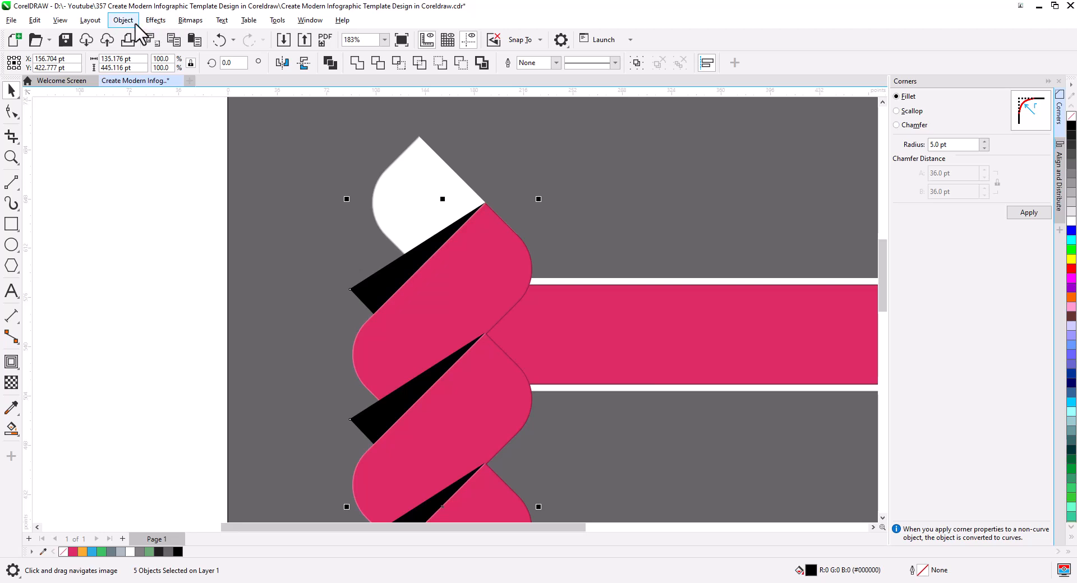
click(156, 20)
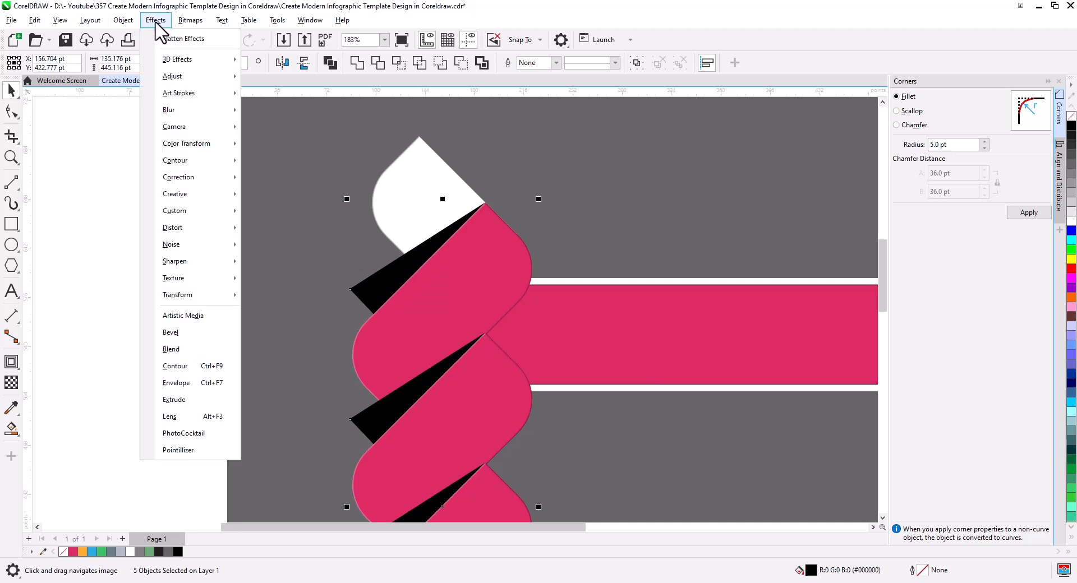
mouse_move(188, 112)
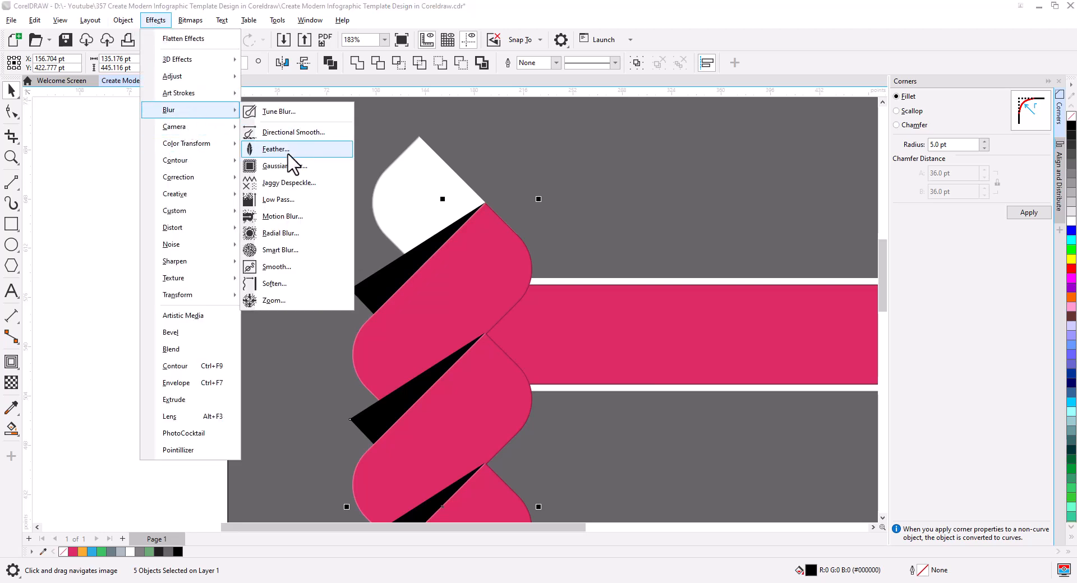
click(296, 169)
drag(512, 264, 681, 291)
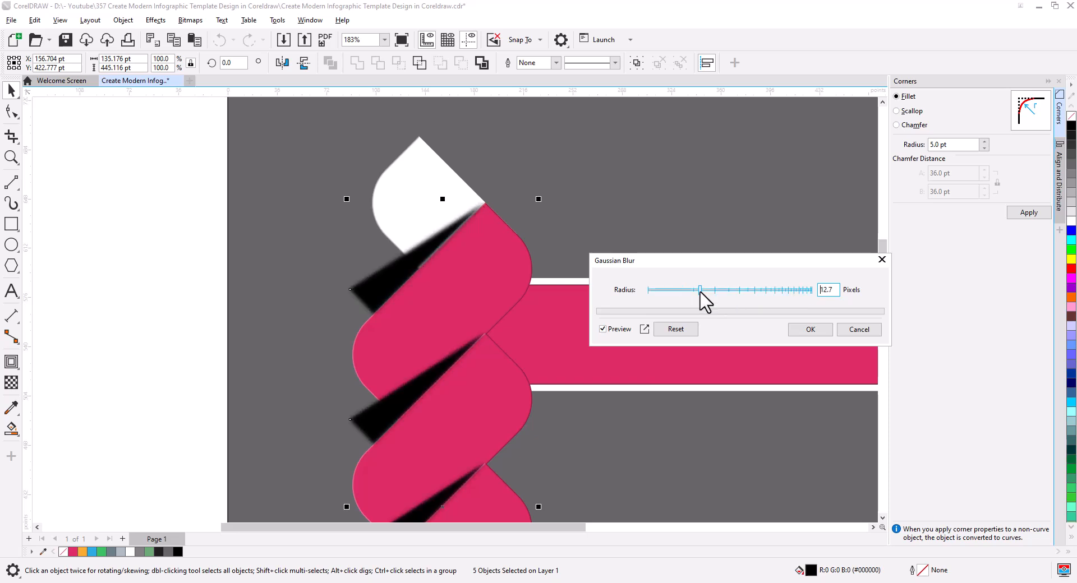
click(810, 331)
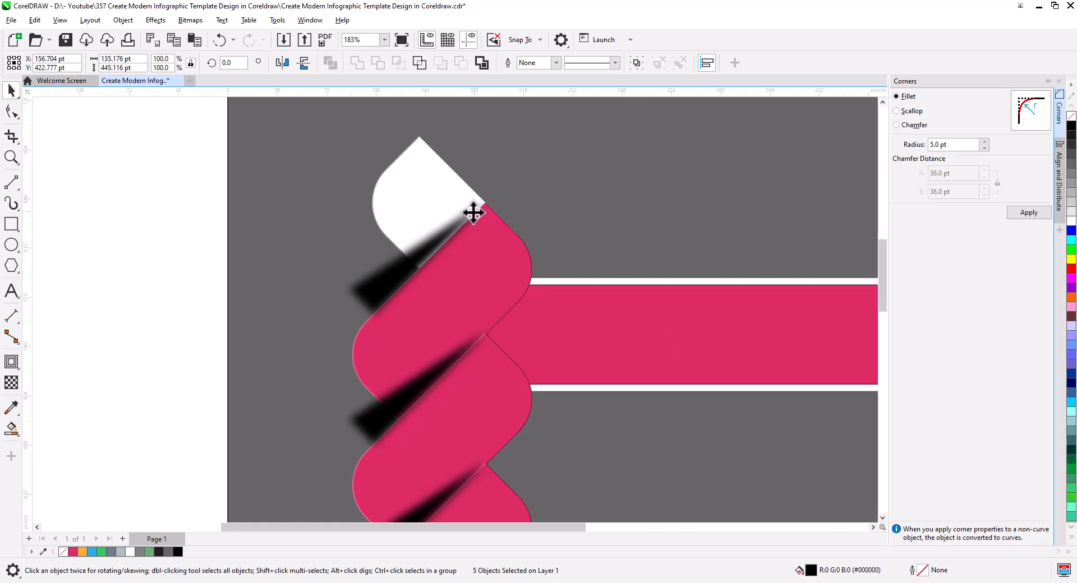
- Shift the five blurred triangles together up and to the right over the seams, to about X 174.5 pt, Y 434.9 pt
drag(472, 213, 484, 210)
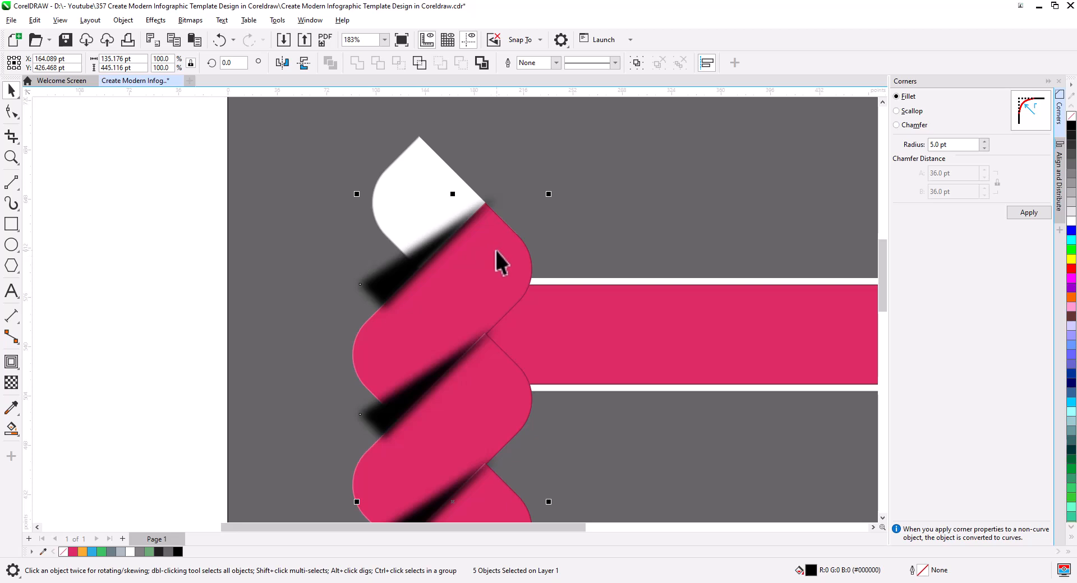
key(Down)
key(Down)
key(Down)
key(Down)
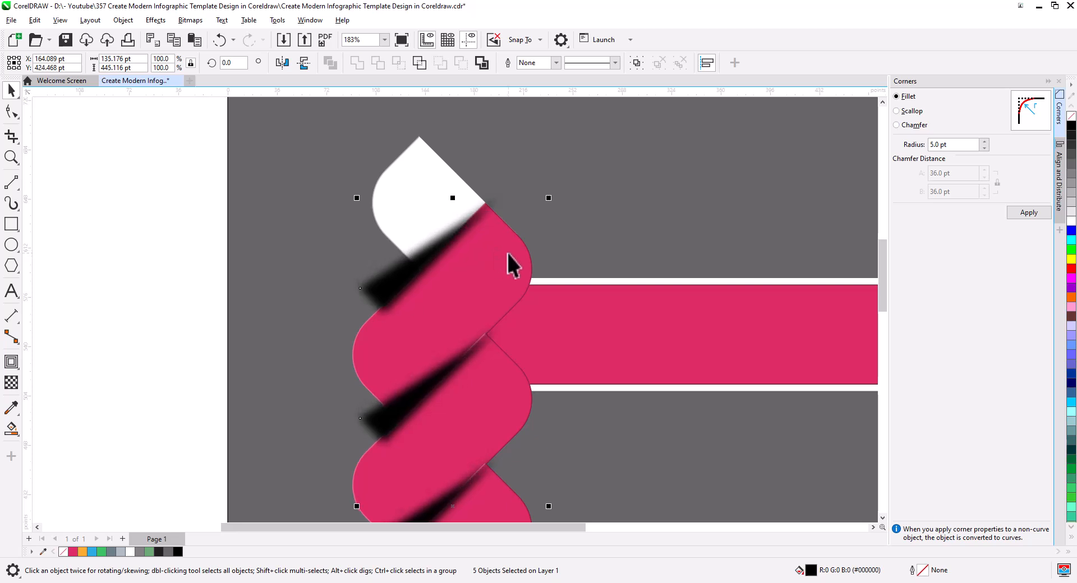
key(Down)
key(Right)
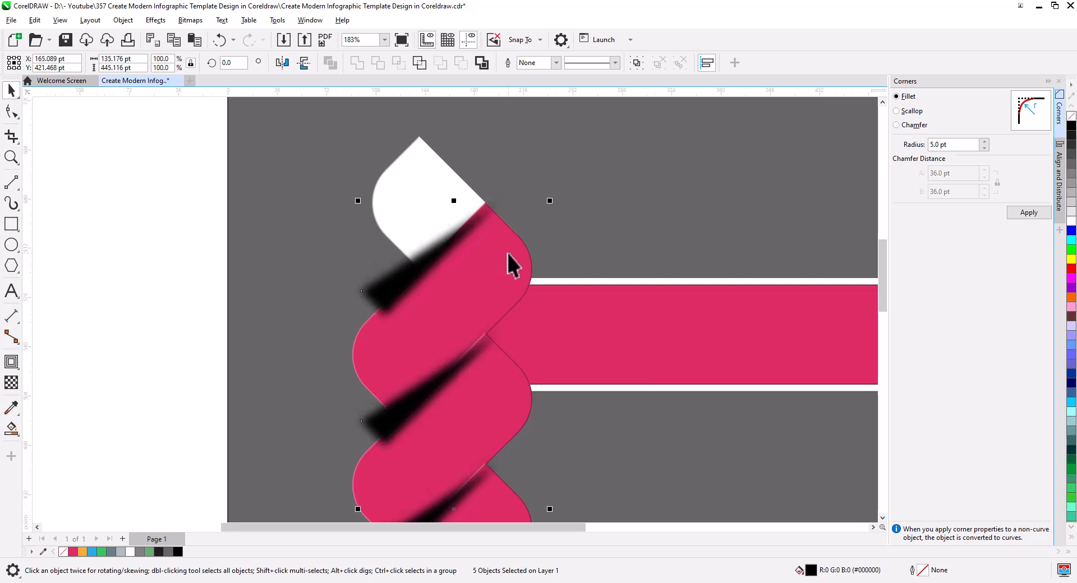
drag(449, 247, 463, 231)
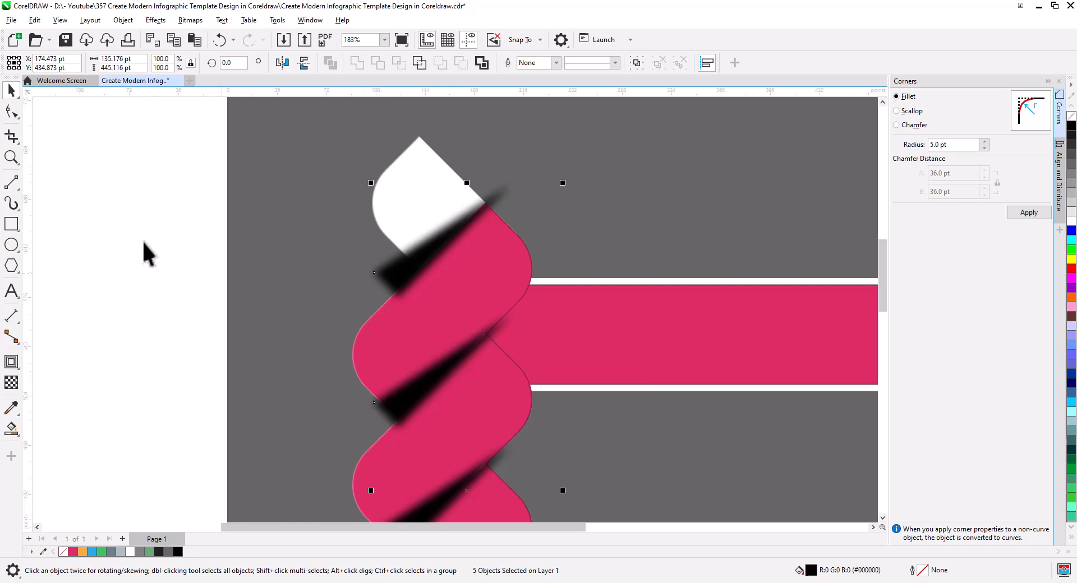
- Apply a uniform transparency of 66 to the five blurred triangle shadows along the ribbon column
click(17, 382)
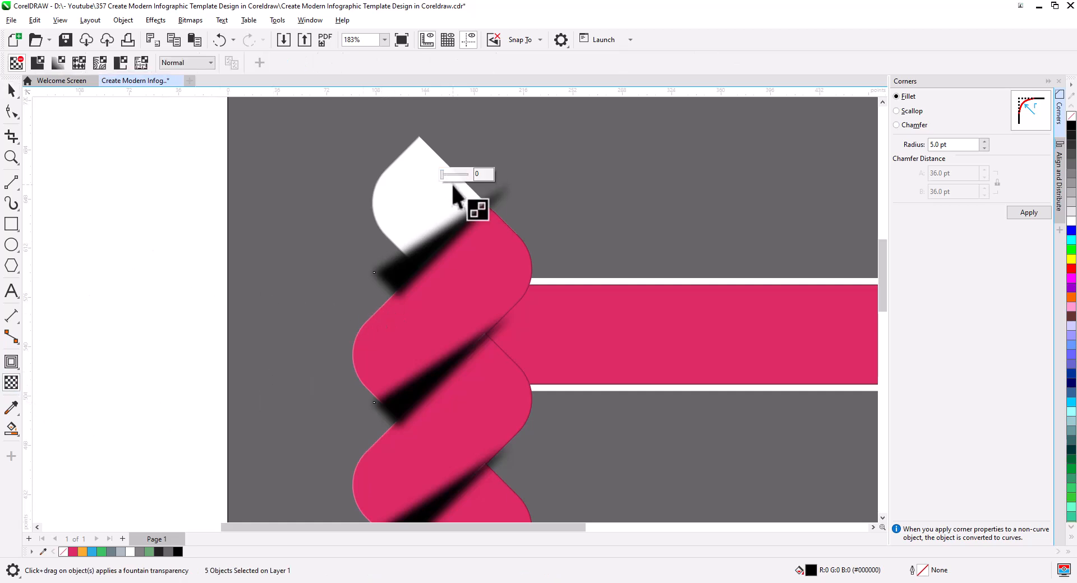
drag(451, 174, 457, 175)
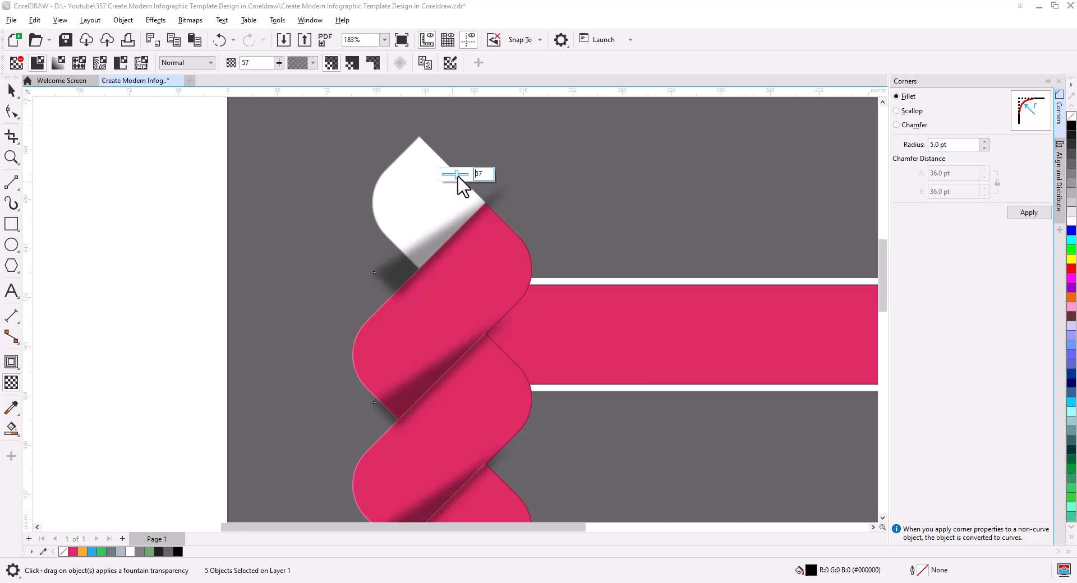
drag(459, 177, 458, 176)
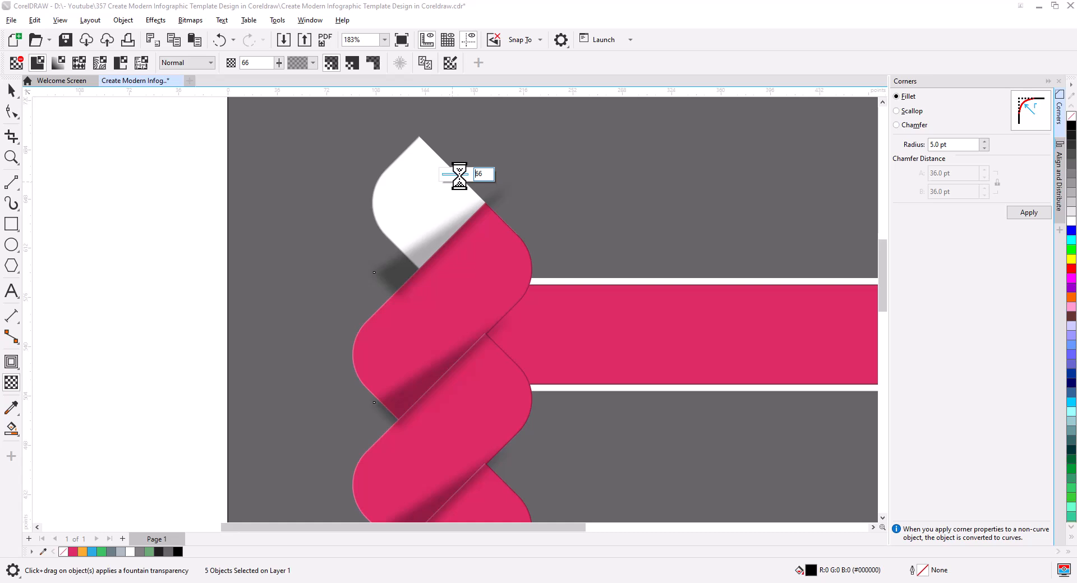
click(12, 91)
click(149, 257)
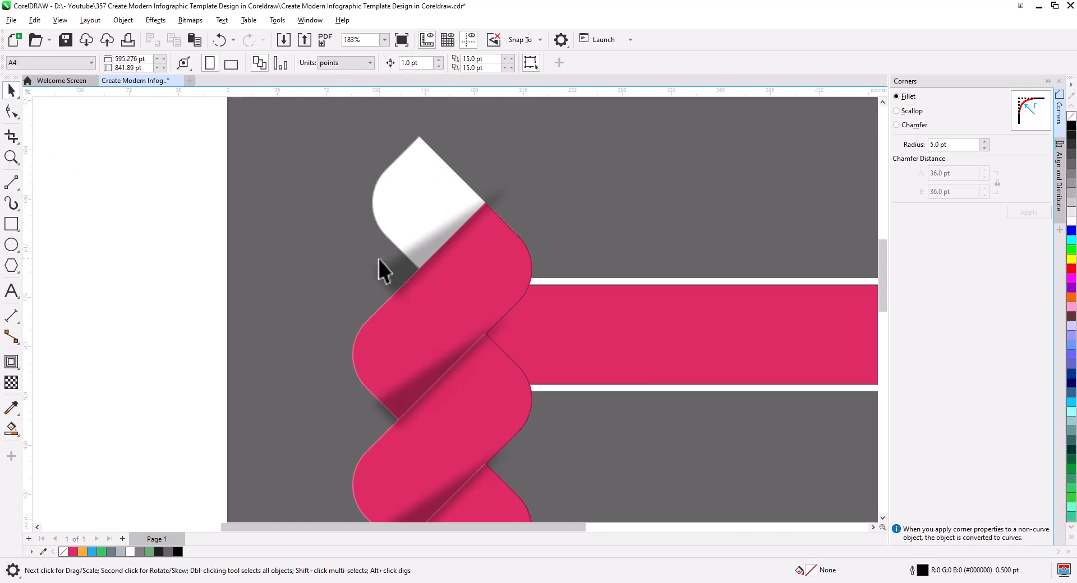
- PowerClip the topmost blurred shadow inside the upper white fold
right_click(396, 270)
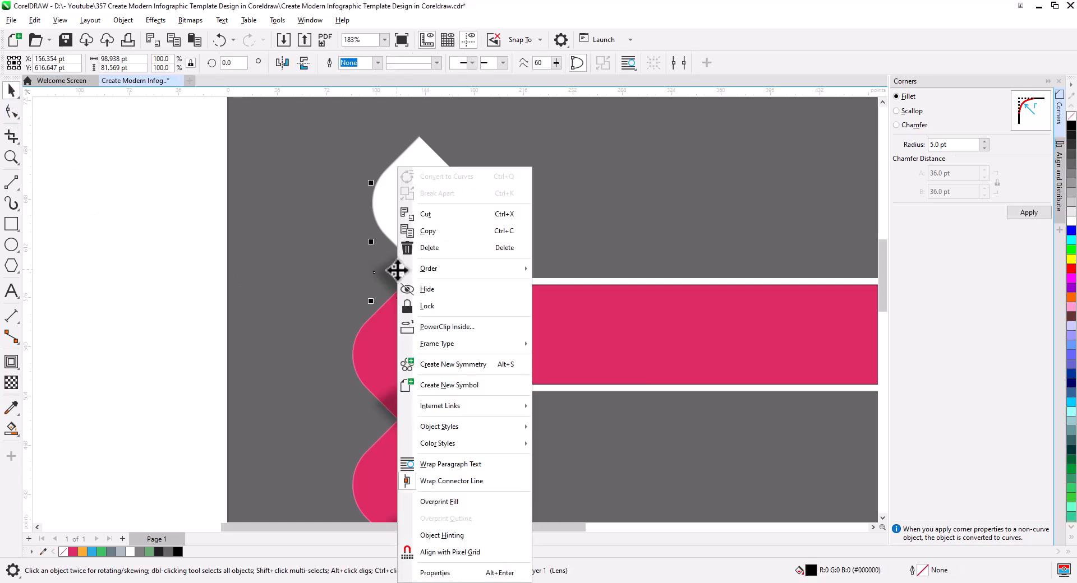
click(447, 327)
click(411, 160)
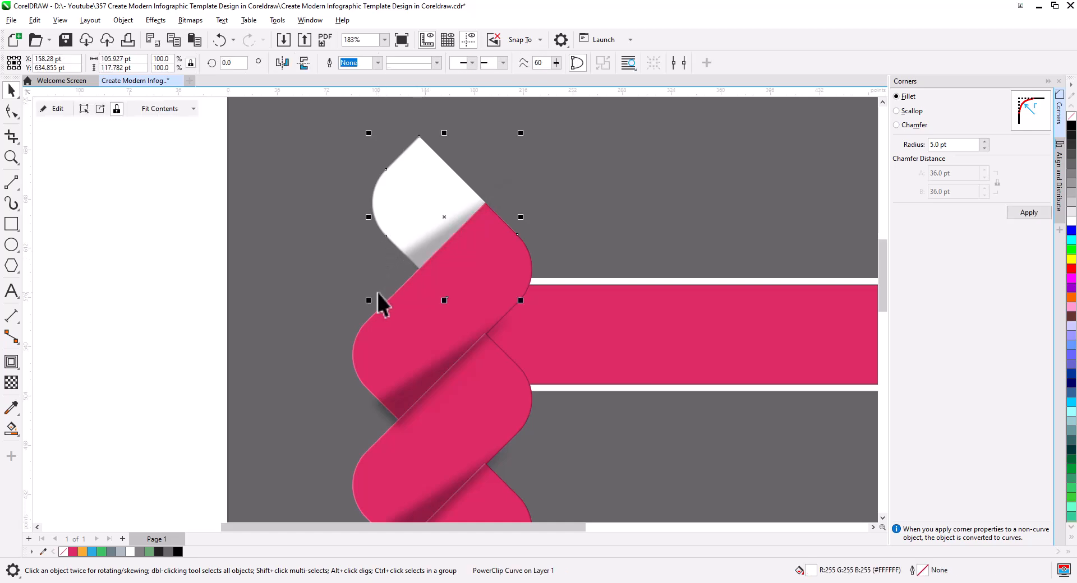
- PowerClip the second blurred shadow inside the uppermost pink ribbon shape
drag(402, 368, 361, 278)
right_click(367, 317)
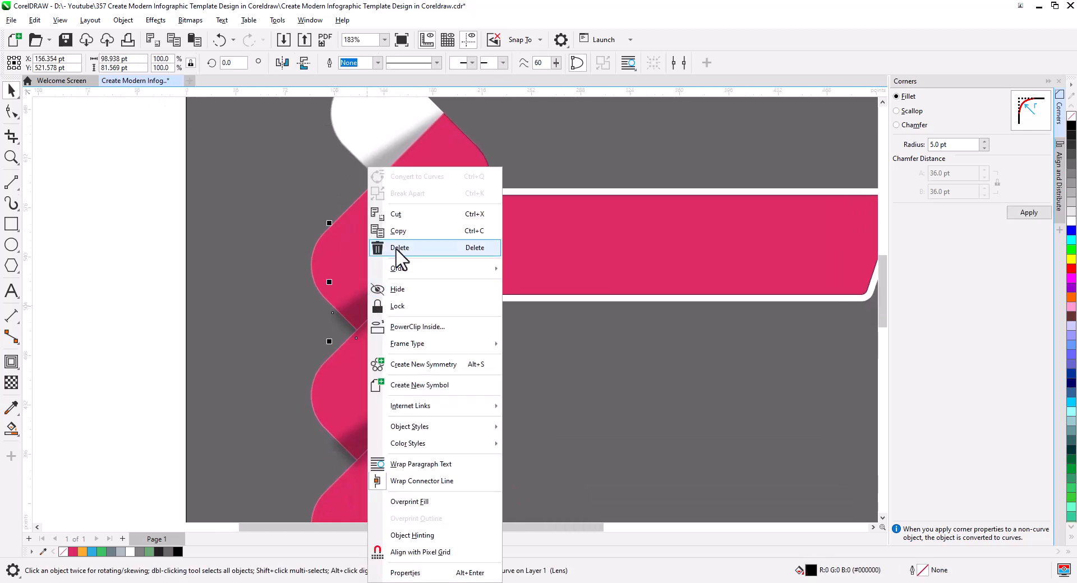
click(417, 327)
click(359, 264)
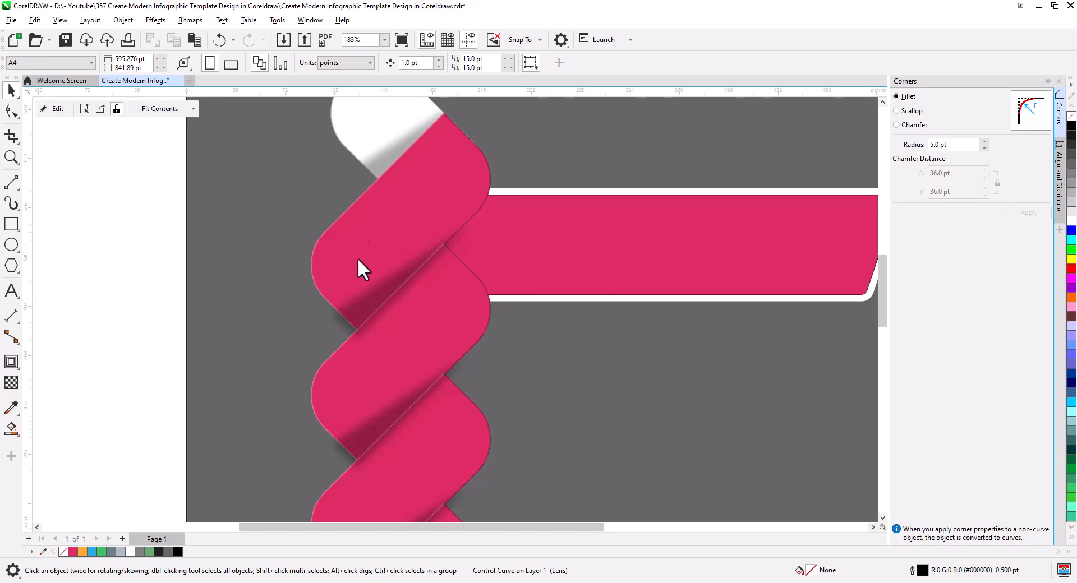
- PowerClip the third blurred shadow inside the second pink ribbon shape
scroll(348, 254, down, 2)
click(358, 326)
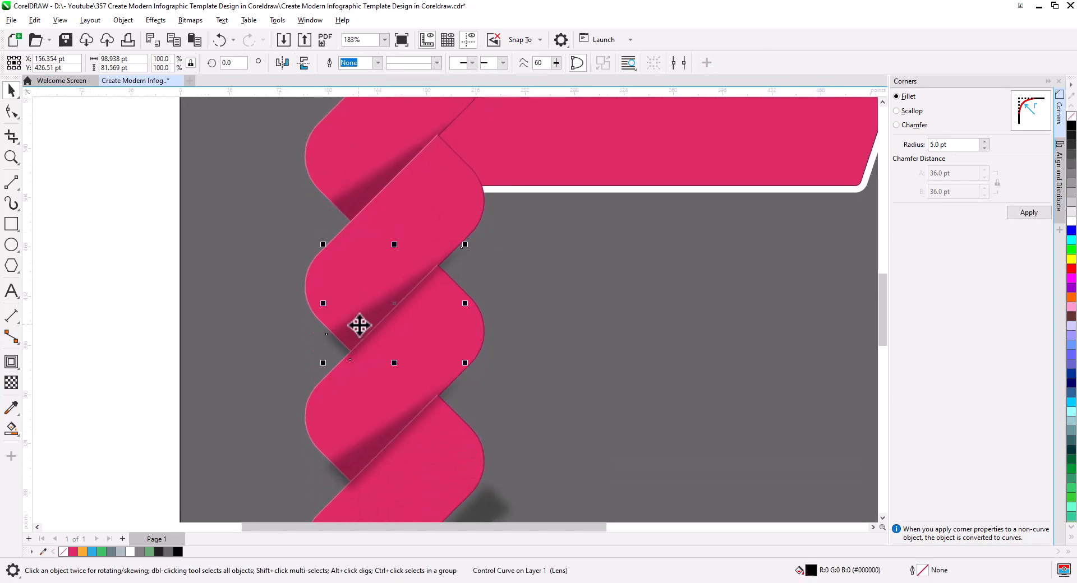
right_click(359, 325)
click(360, 259)
click(371, 267)
- PowerClip the fourth blurred shadow inside the third pink ribbon shape
drag(436, 368, 412, 233)
click(343, 314)
right_click(343, 314)
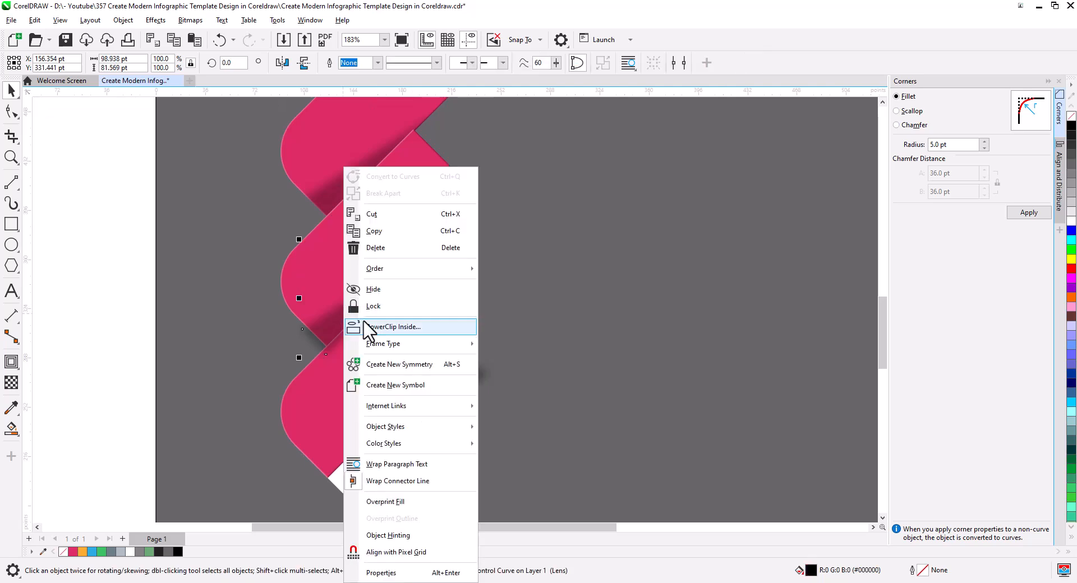
click(353, 324)
click(358, 288)
- Move the lowest shadow onto the lower white fold's seam, about X 147.4 pt, Y 221.2 pt, and PowerClip it inside that fold
click(443, 393)
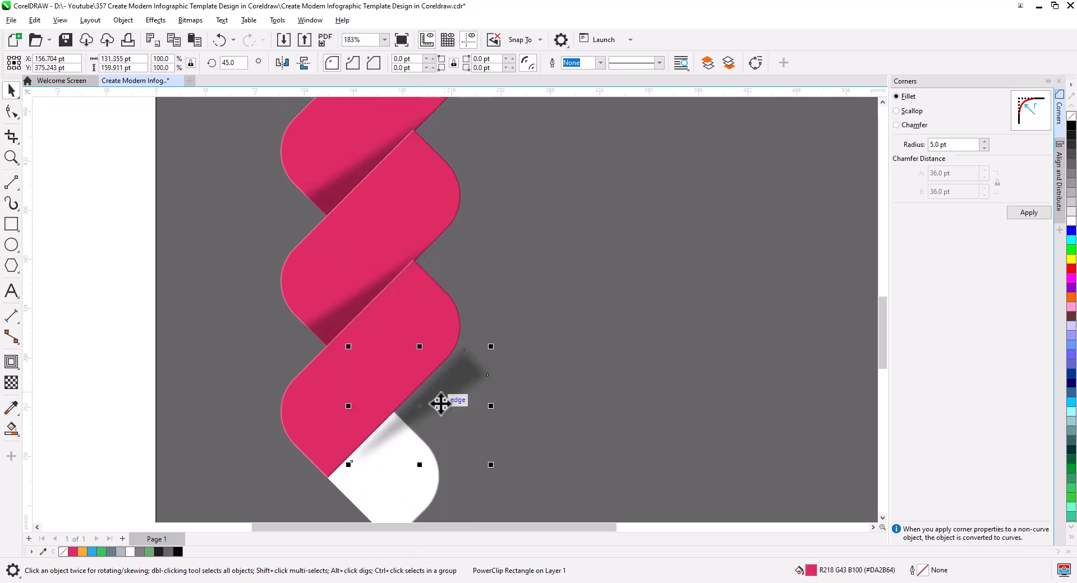
drag(441, 392, 395, 444)
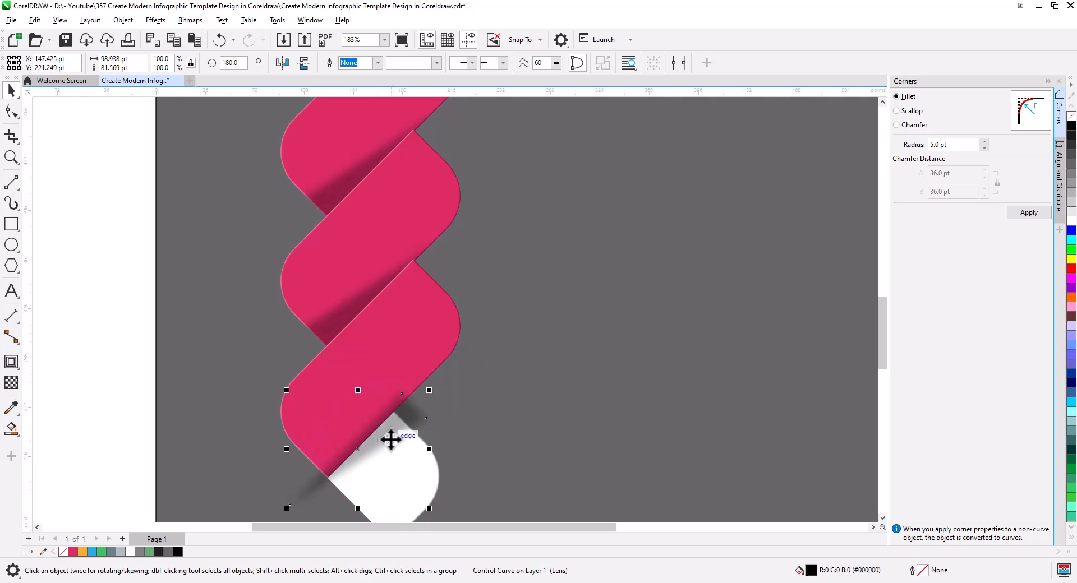
right_click(387, 432)
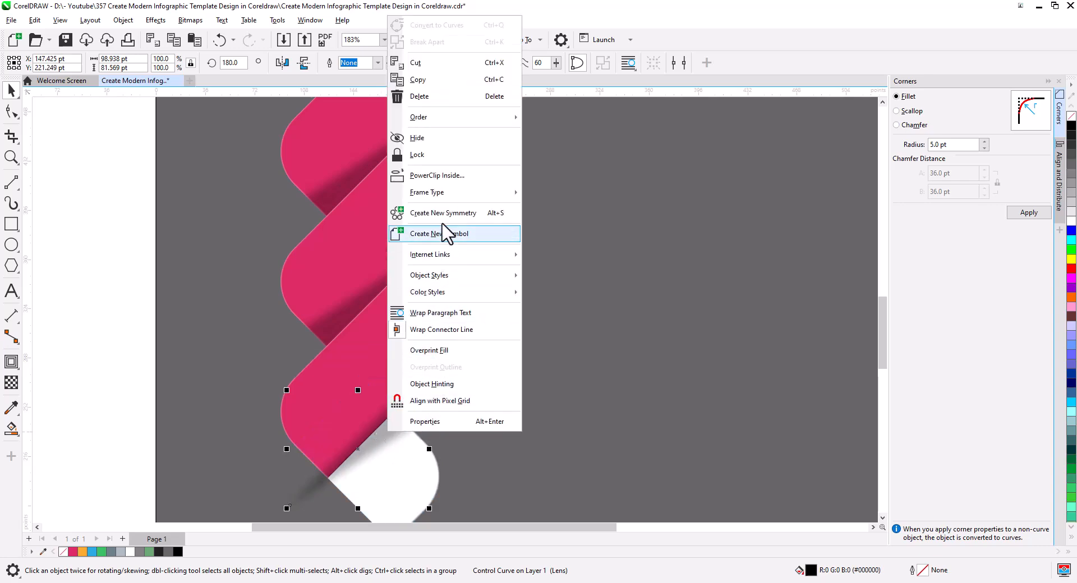
click(438, 176)
click(418, 477)
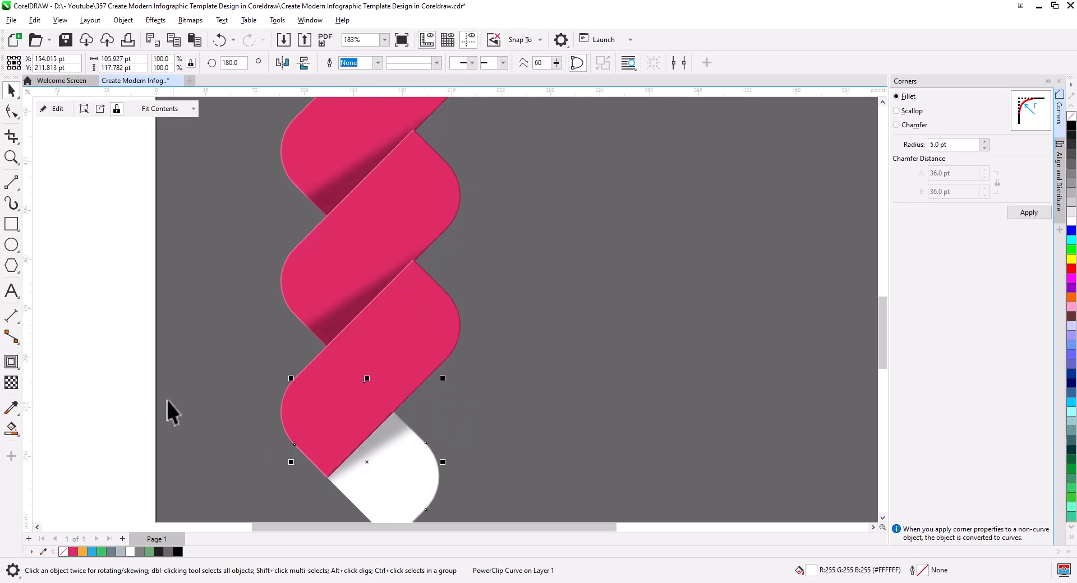
click(92, 345)
- Fill the second ribbon shape with orange and the third ribbon shape with blue
scroll(429, 378, down, 3)
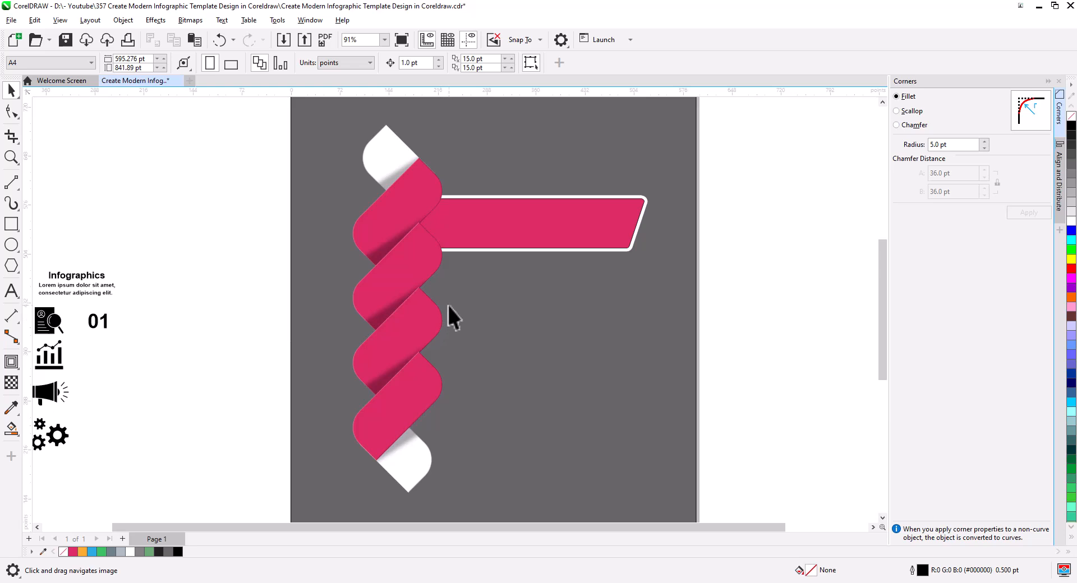
click(419, 253)
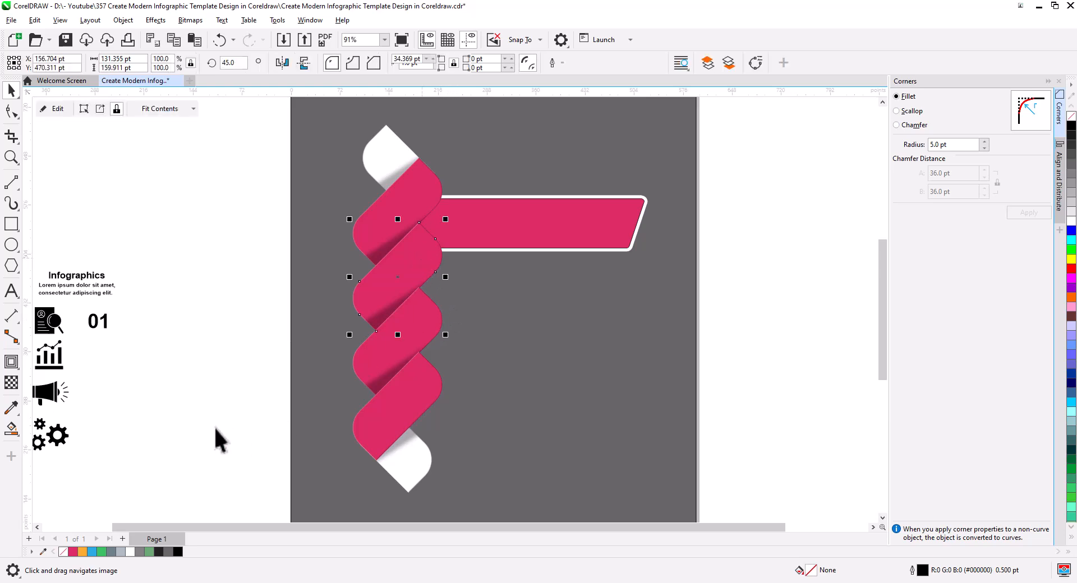
click(82, 552)
click(372, 365)
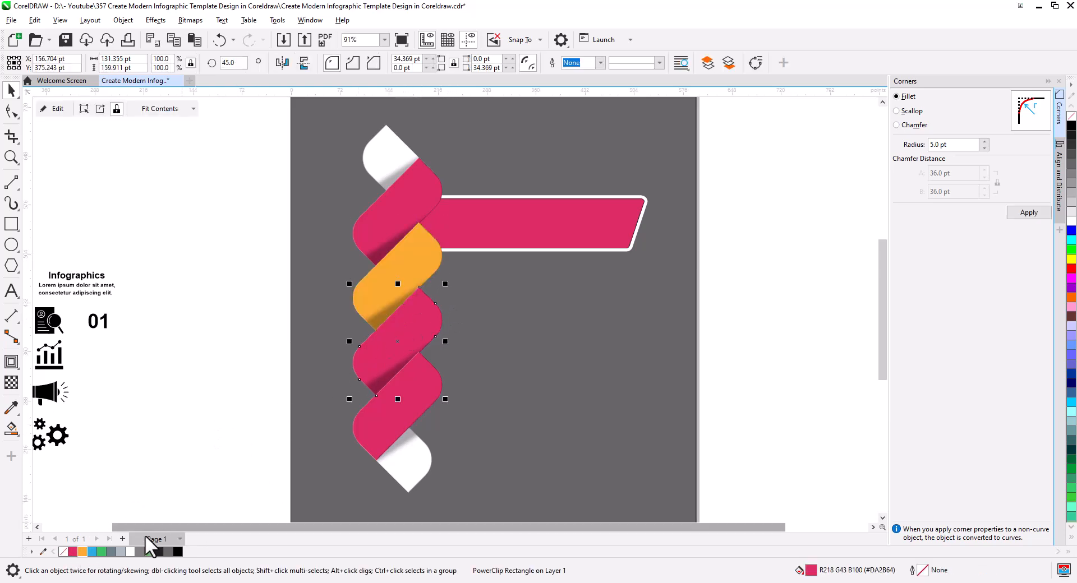
- Try filling the lowest pink ribbon shape with green, and undo that fill
click(424, 388)
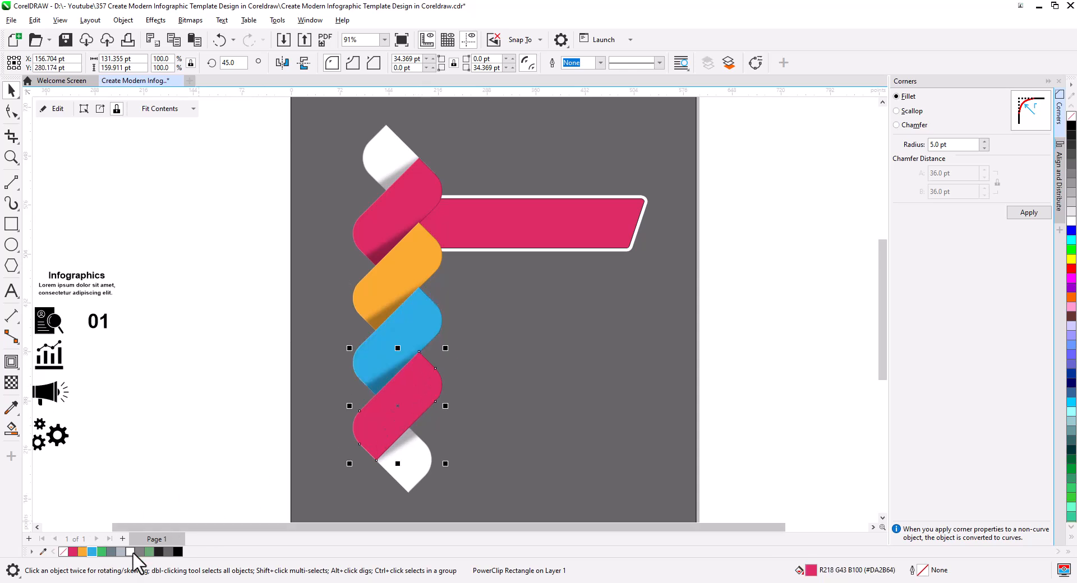
click(107, 552)
click(185, 429)
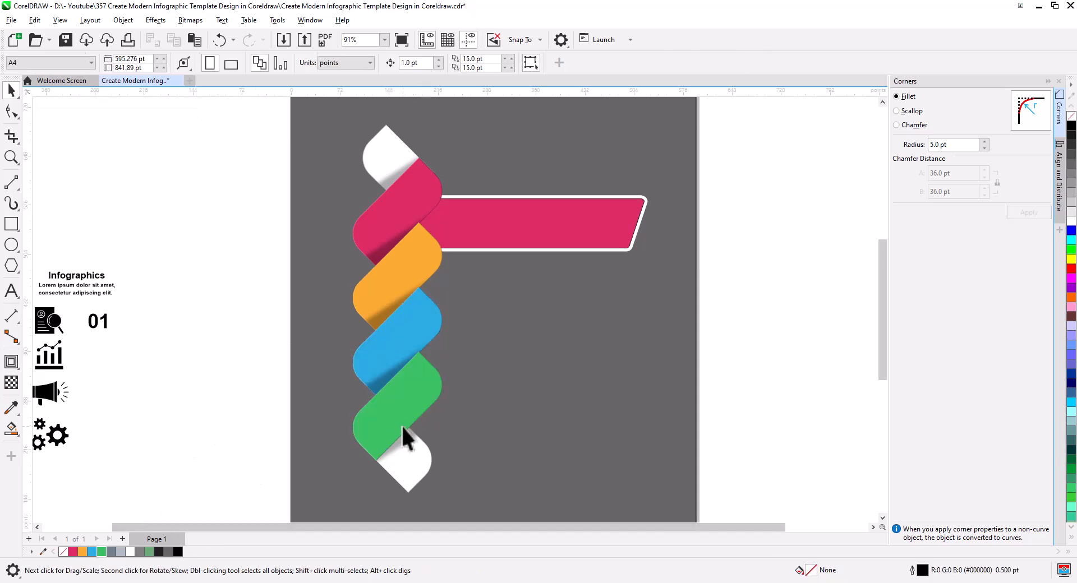
key(ctrl+z)
- Group the pink slanted banner with its white frame
scroll(573, 341, down, 1)
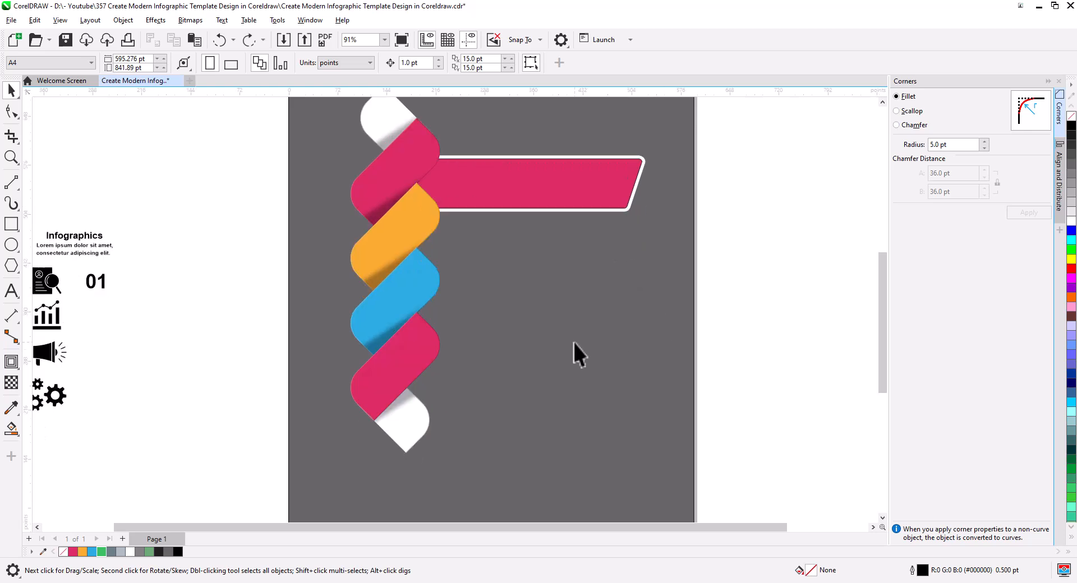
scroll(518, 178, up, 3)
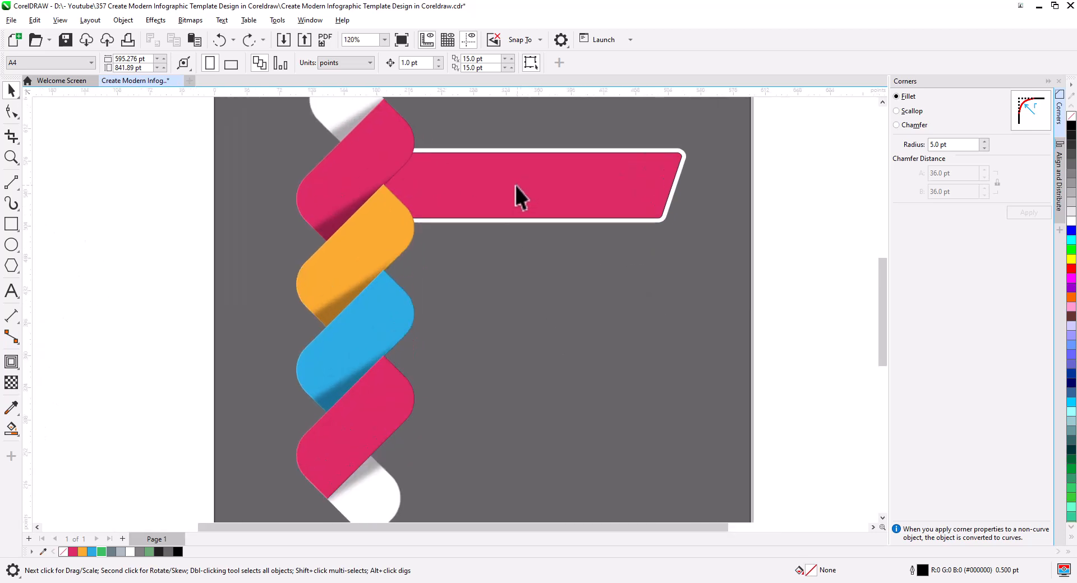
scroll(529, 298, up, 2)
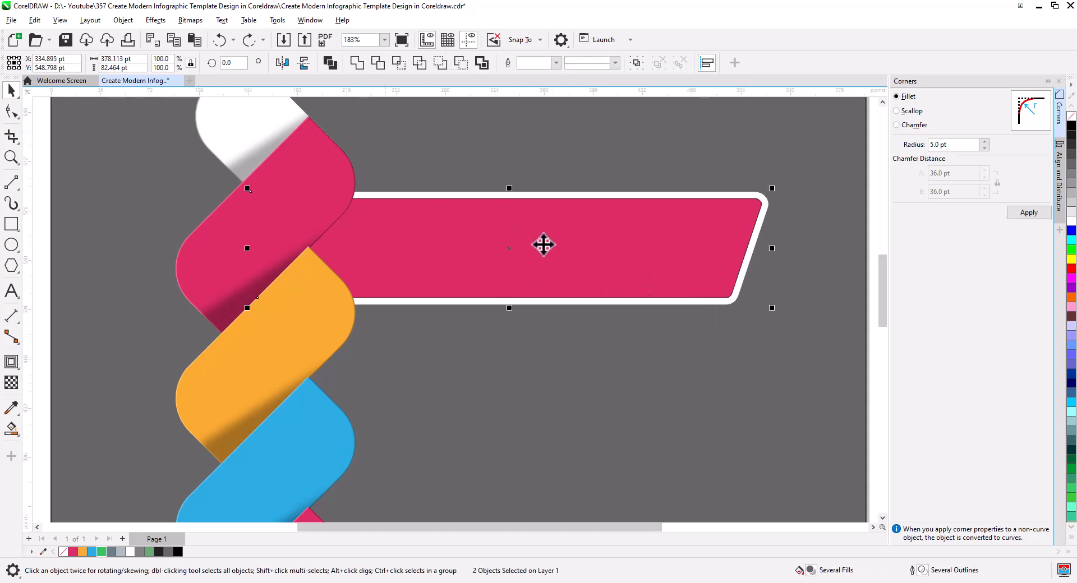
right_click(589, 251)
click(640, 231)
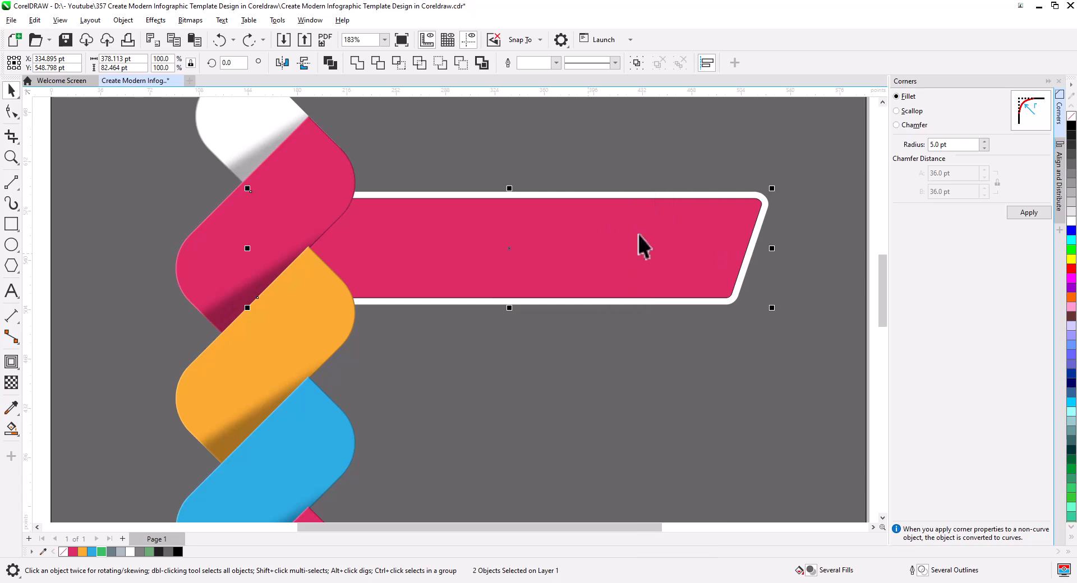
- Add a black drop shadow to the banner group, cast from its left side at 357° with extent 102, opacity 50 and feather 15
click(10, 362)
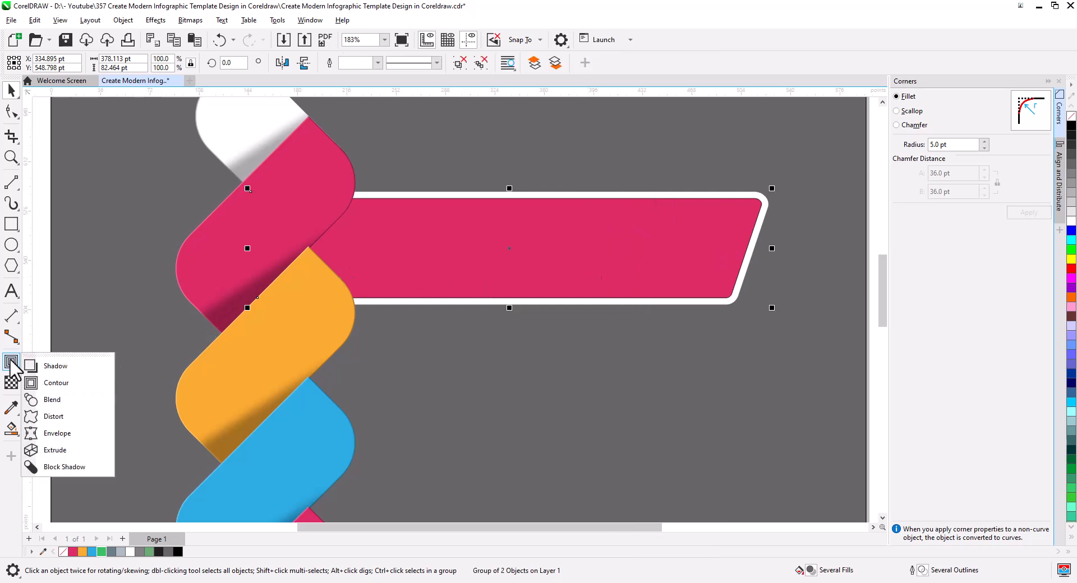
click(54, 367)
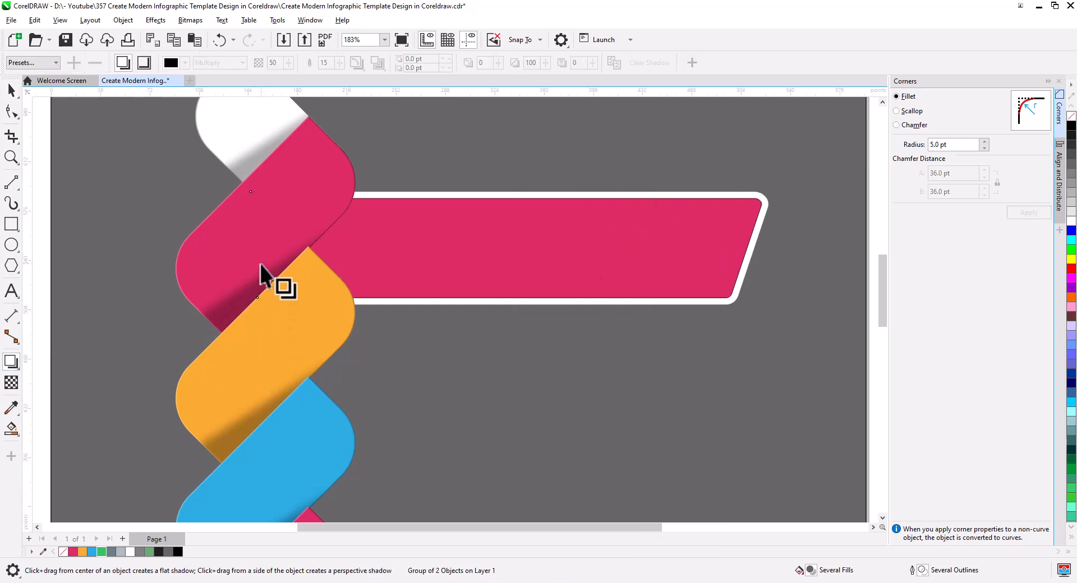
drag(251, 248, 779, 273)
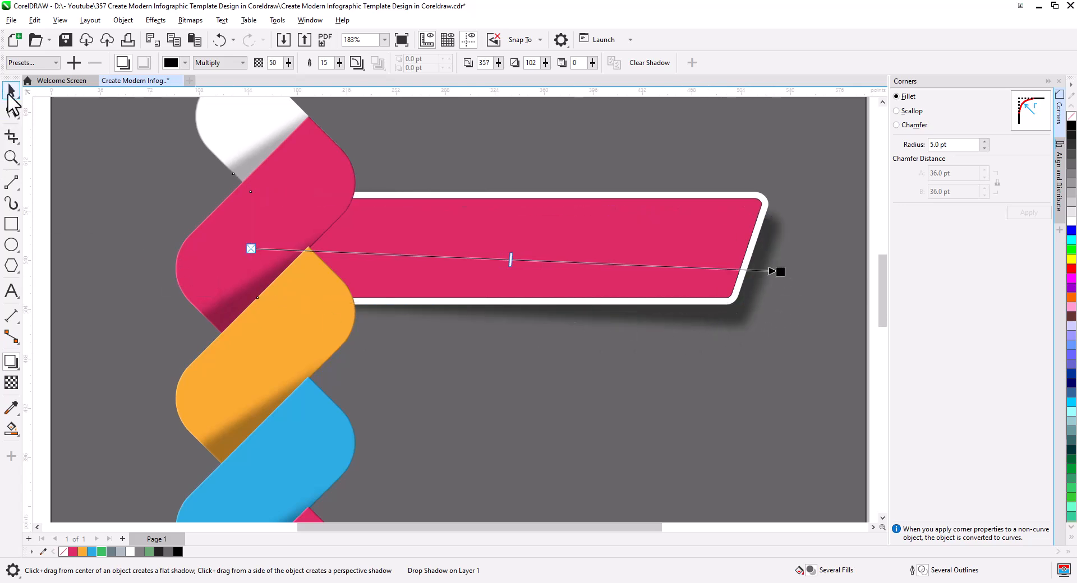
click(11, 90)
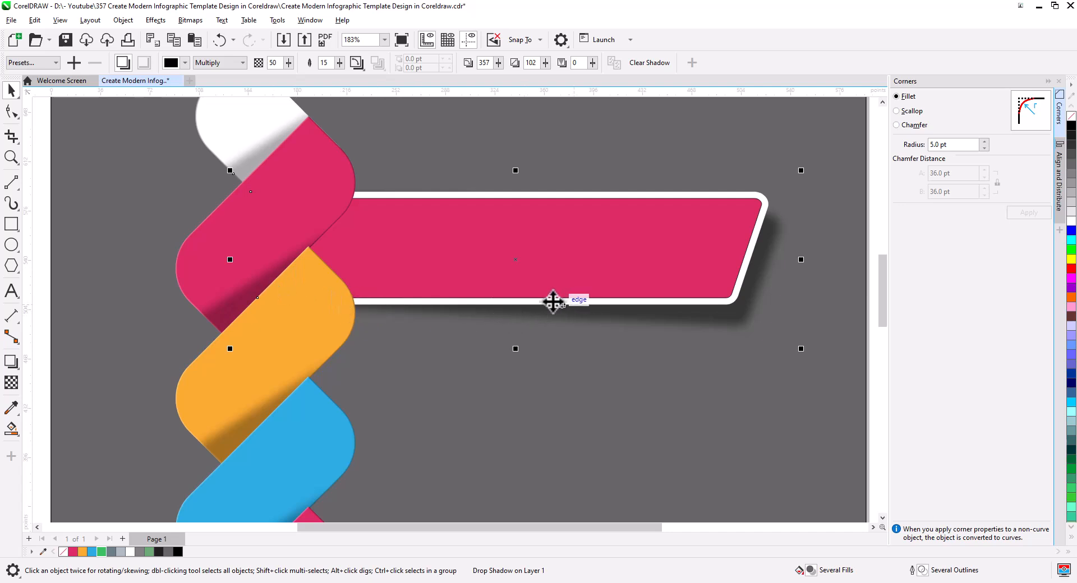
- Break the drop shadow apart from the banner group so both are separate objects
scroll(446, 282, down, 5)
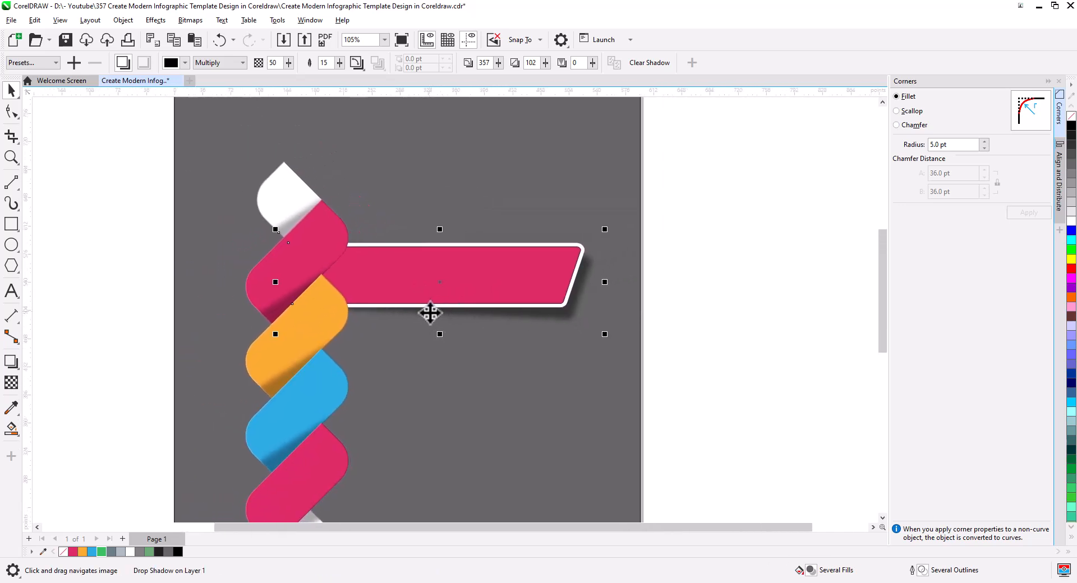
right_click(553, 316)
click(588, 331)
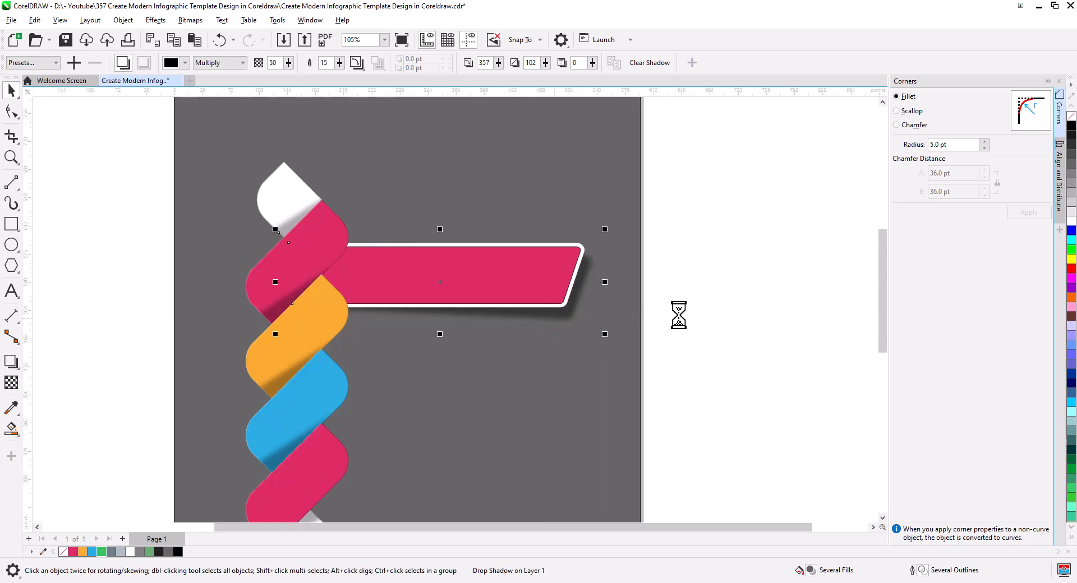
click(664, 350)
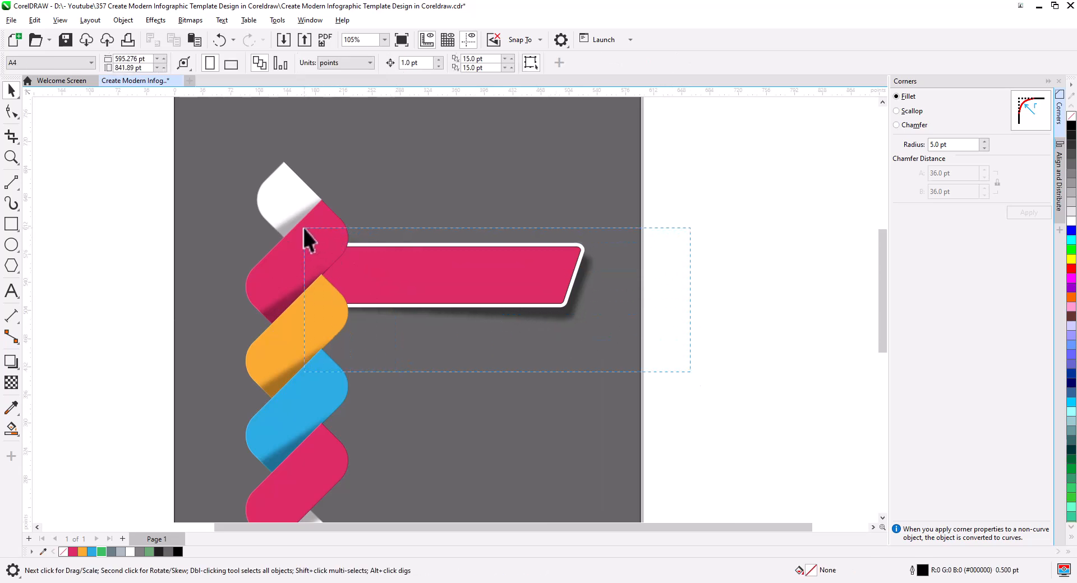
- Select the six objects of the folded ribbon column and group them
scroll(251, 267, down, 2)
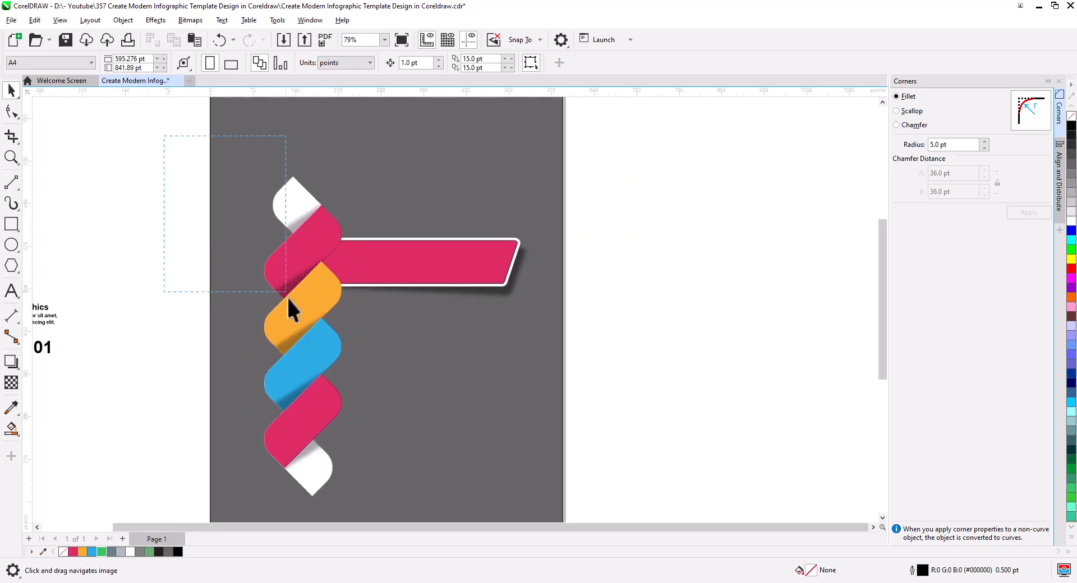
drag(354, 470, 358, 513)
right_click(320, 360)
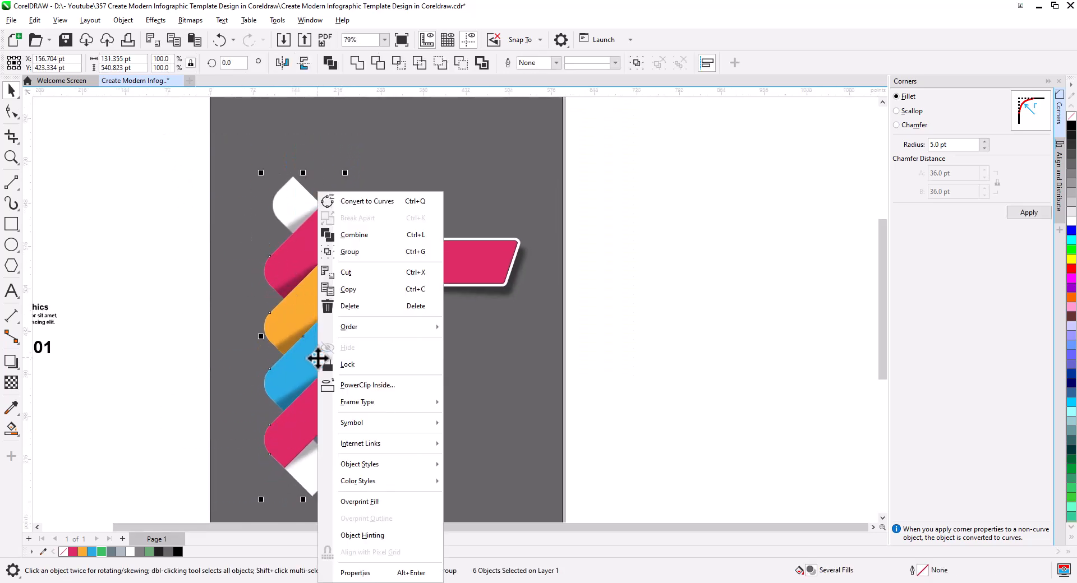
click(373, 252)
- Copy the banner and its shadow straight down beside the orange ribbon shape, to about X 339.2 pt, Y 433.2 pt
drag(631, 340, 169, 193)
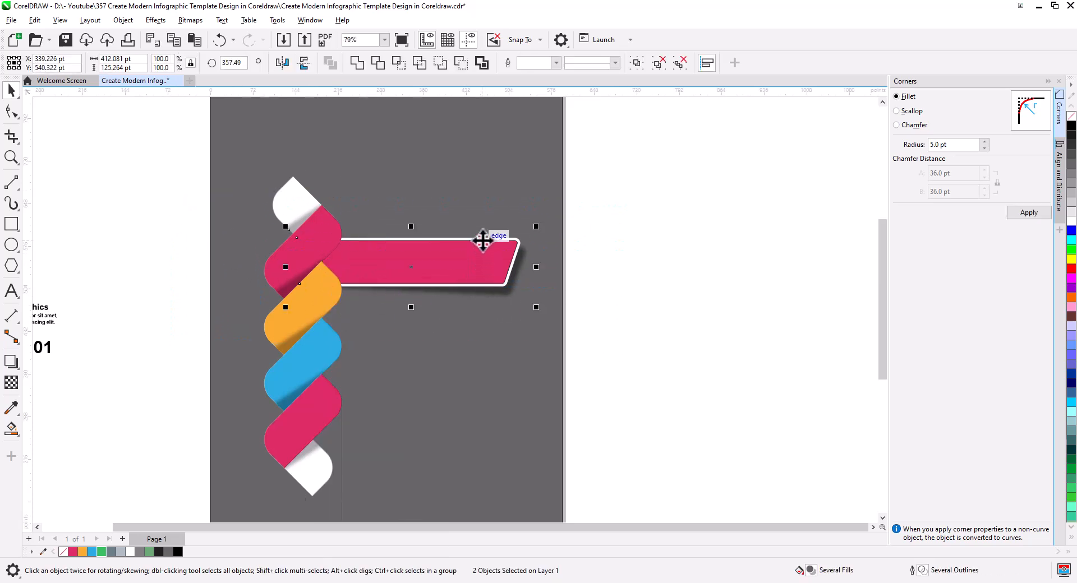
drag(483, 241, 483, 311)
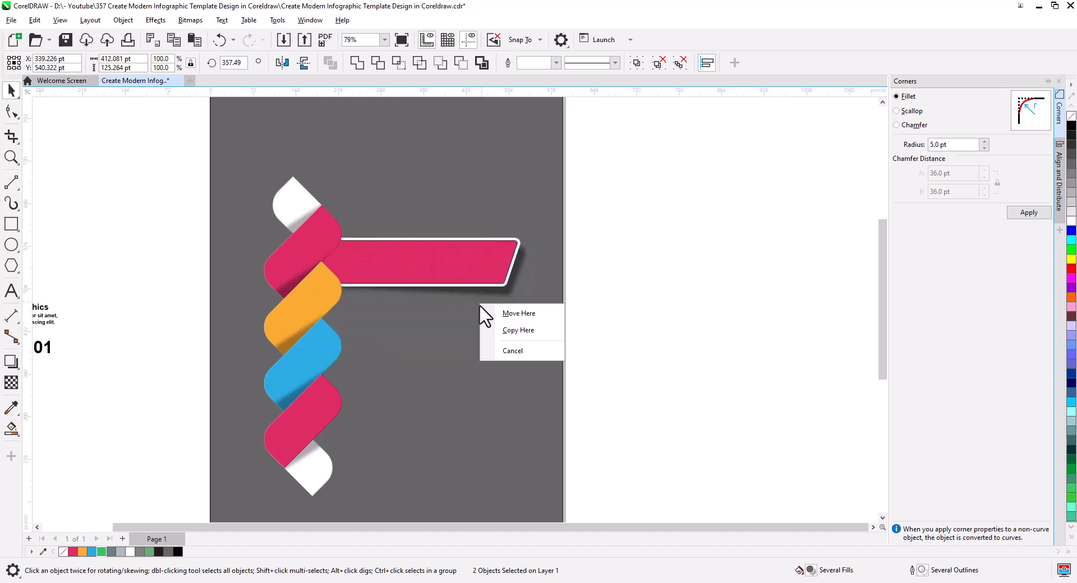
click(506, 334)
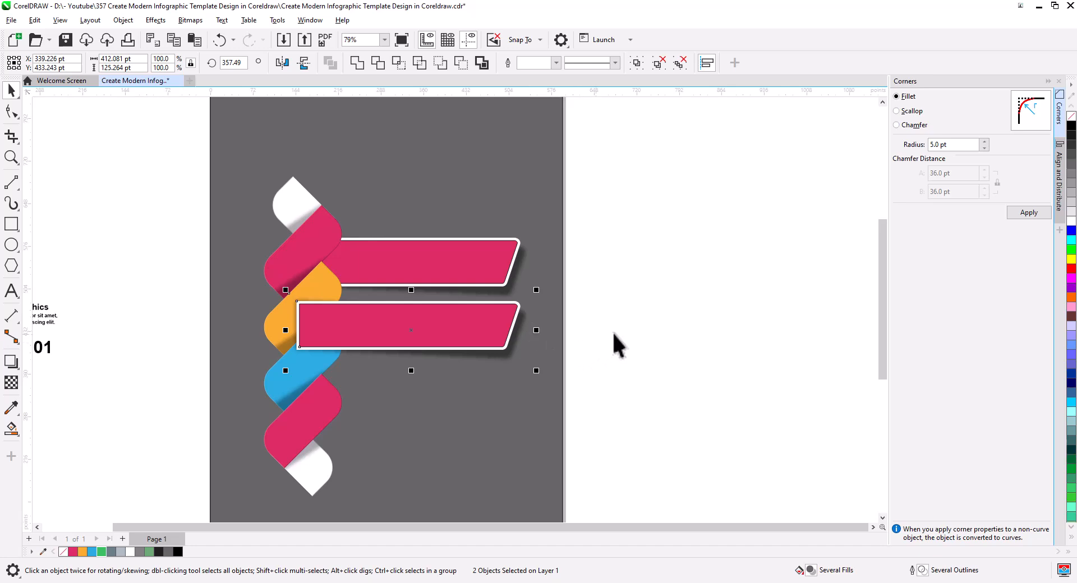
- Repeat the downward banner duplication twice at the same spacing, ending at about Y 219.1 pt
key(ctrl+r)
key(ctrl+r)
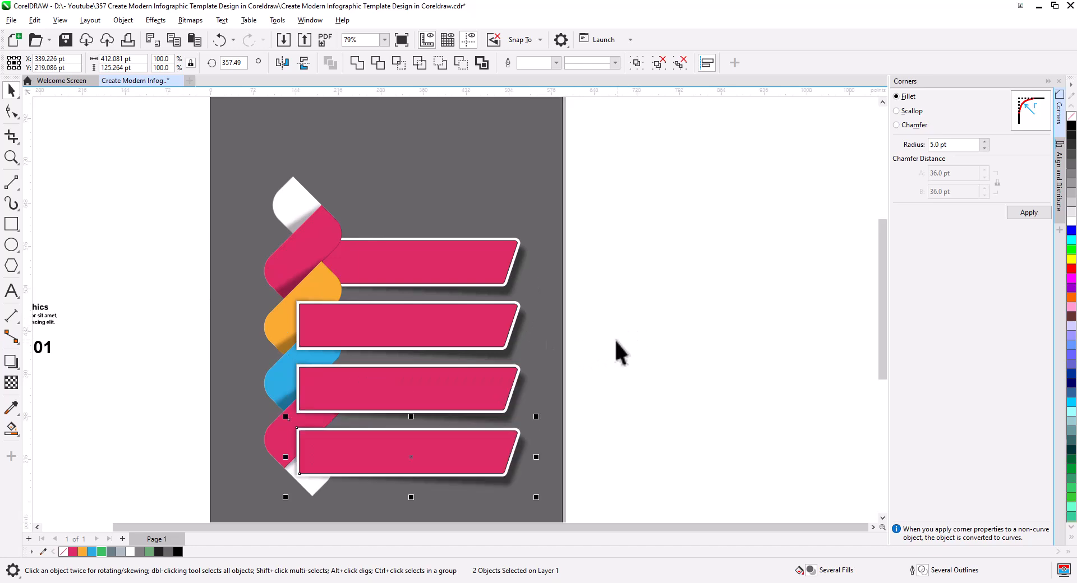
- Bring the grouped ribbon column in front of all the banners
scroll(609, 348, left, 2)
click(380, 233)
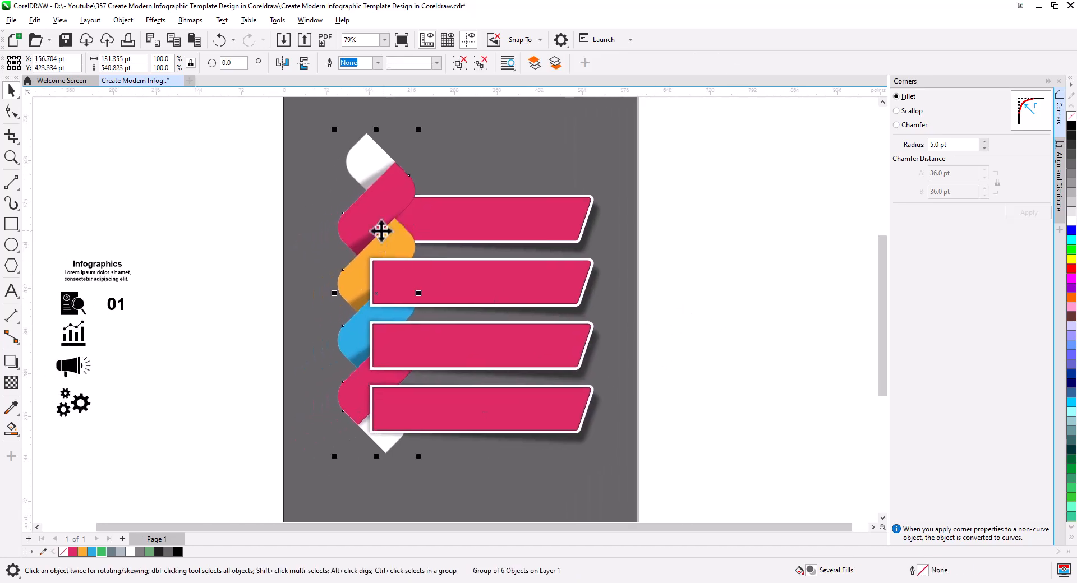
right_click(382, 231)
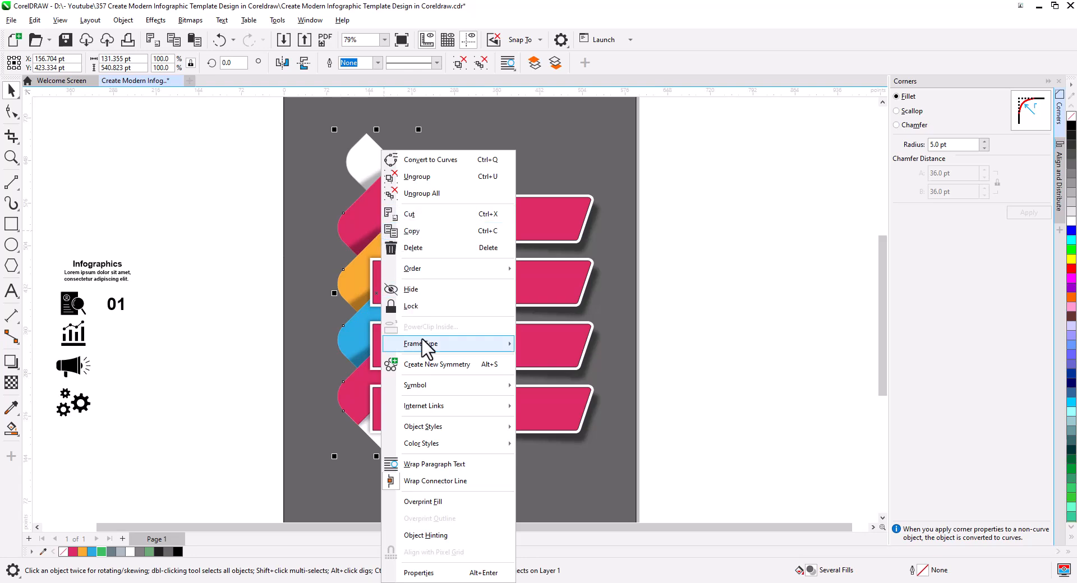
mouse_move(439, 273)
click(570, 271)
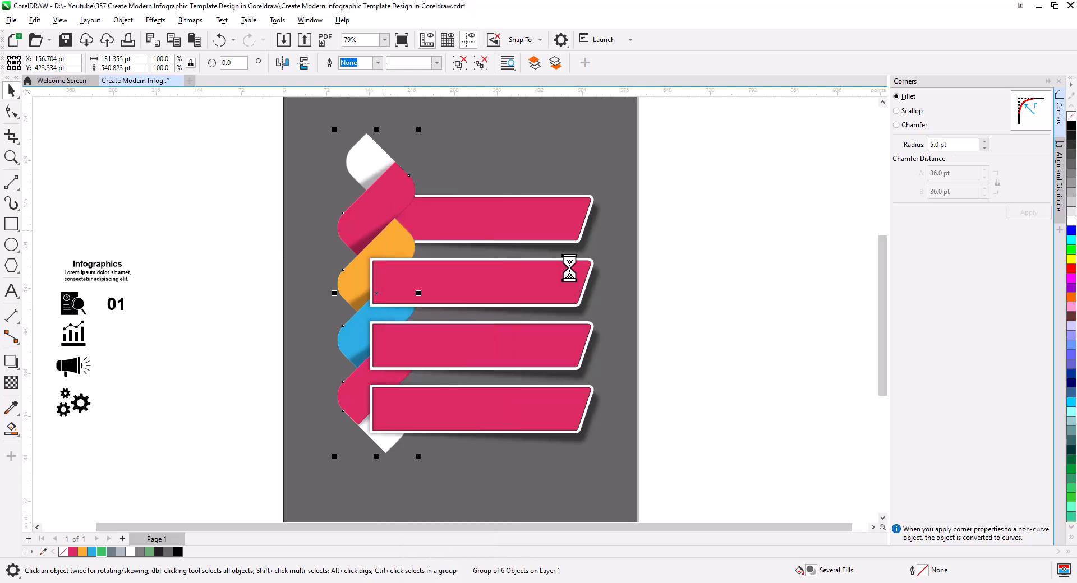
click(673, 355)
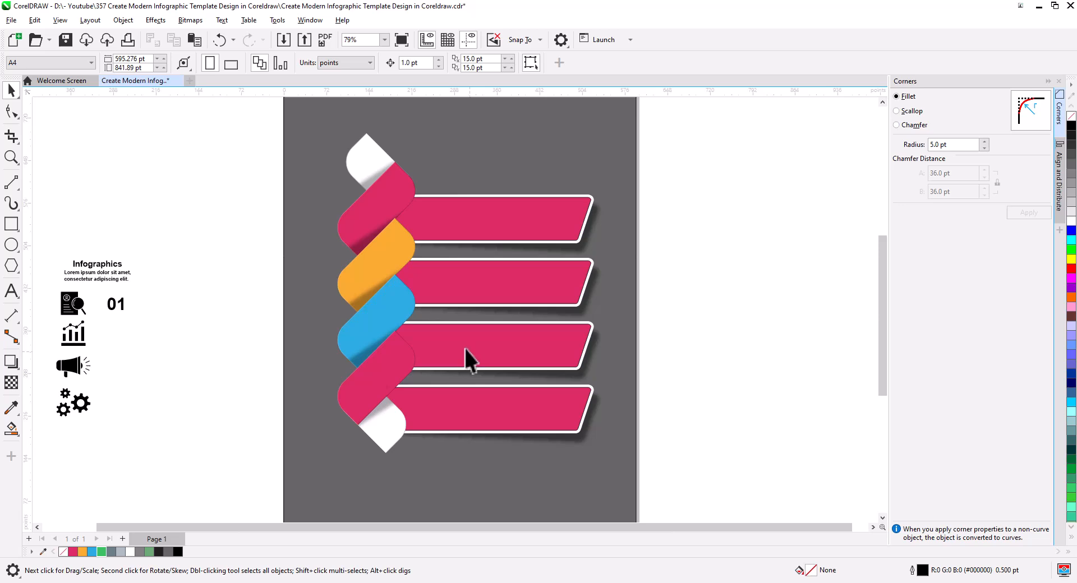
click(389, 300)
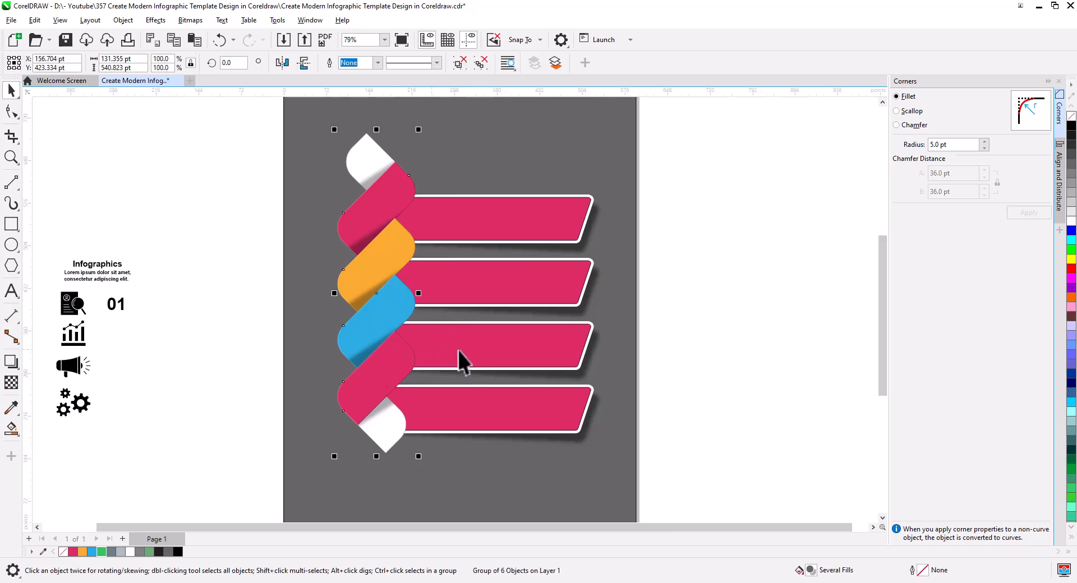
- Select the four banner groups beside the ribbon column and ungroup them
click(532, 232)
shift+click(533, 287)
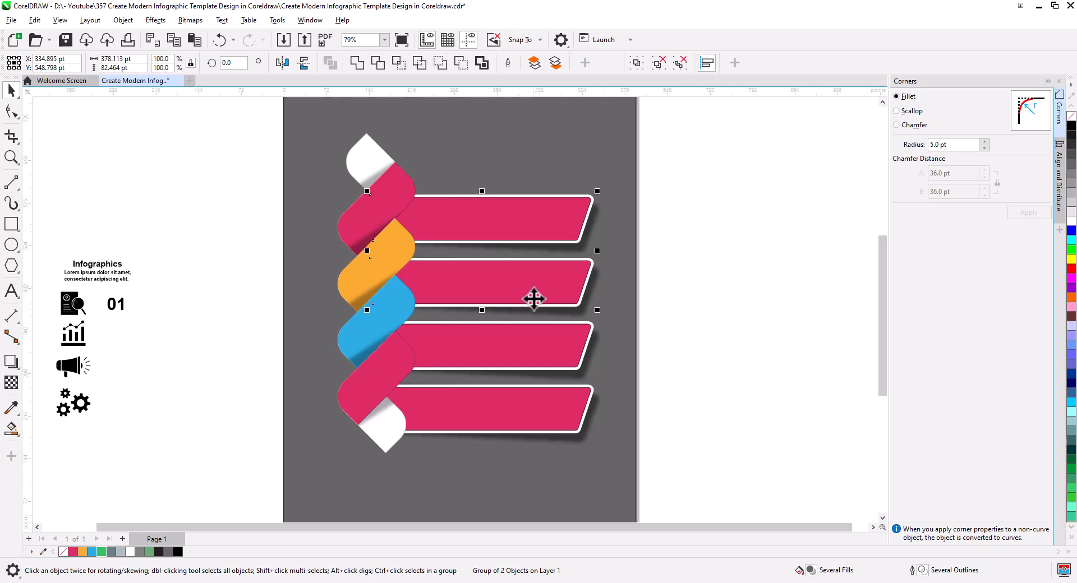
shift+click(530, 351)
shift+click(526, 390)
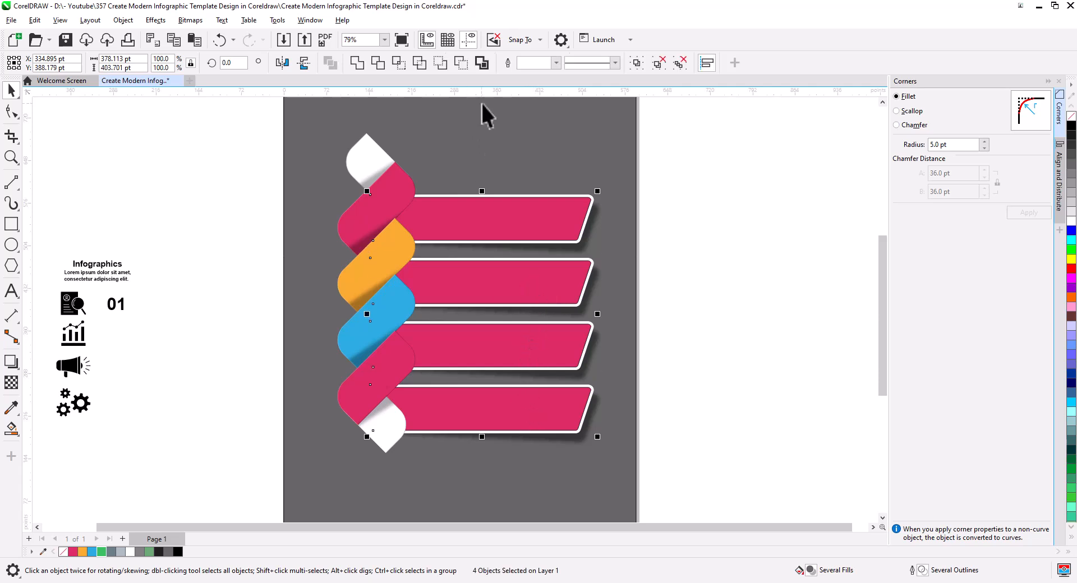
click(659, 63)
- Fill the second banner with orange, the third with blue and the fourth with green to complete the banner colours
click(521, 231)
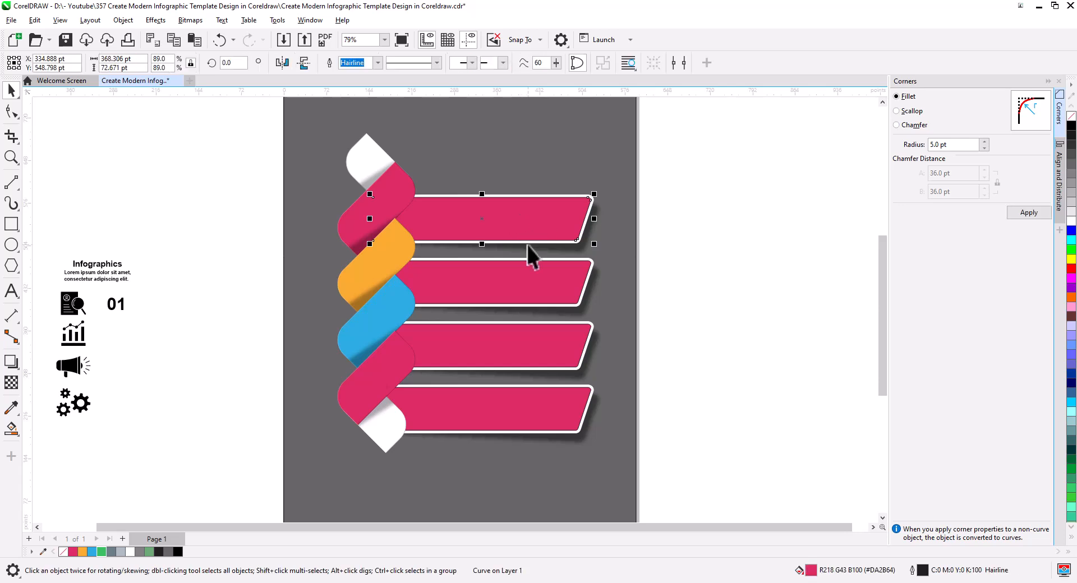
click(530, 295)
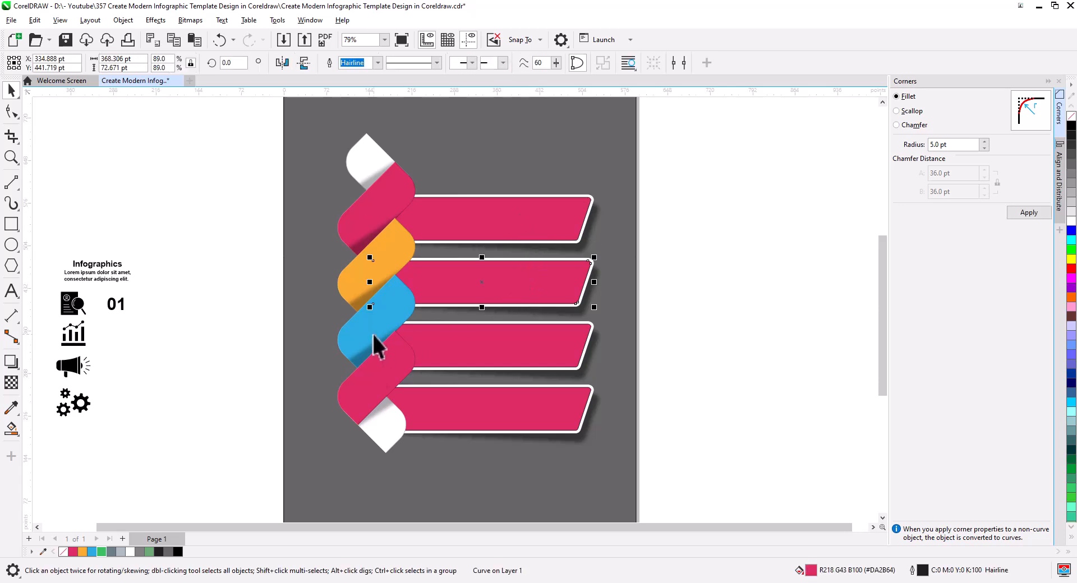
click(81, 552)
click(507, 353)
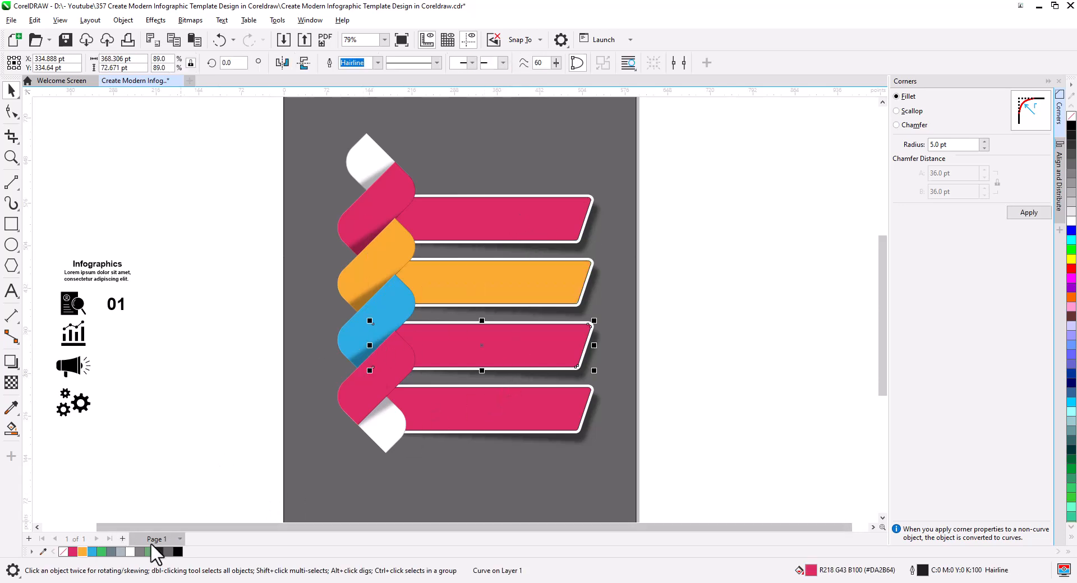
click(510, 414)
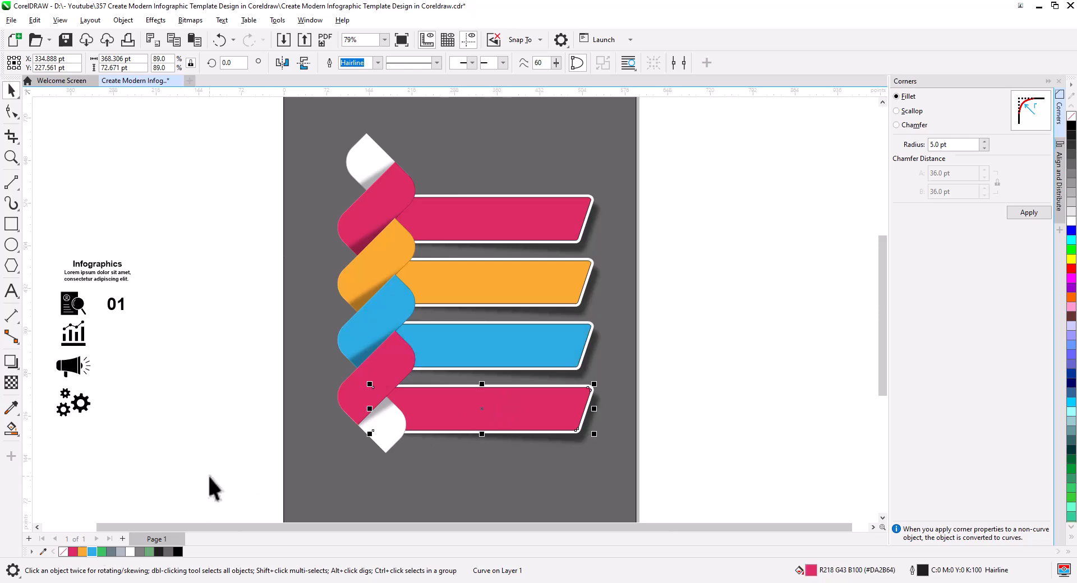
click(102, 552)
click(139, 469)
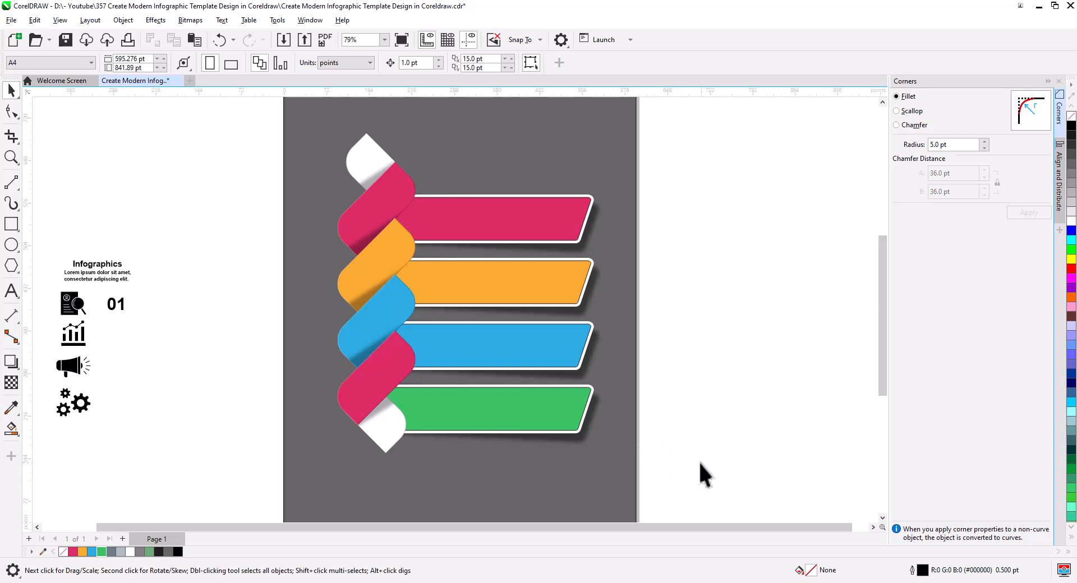
- Select all twelve banner, frame and shadow objects and remove their outlines
drag(701, 462, 266, 176)
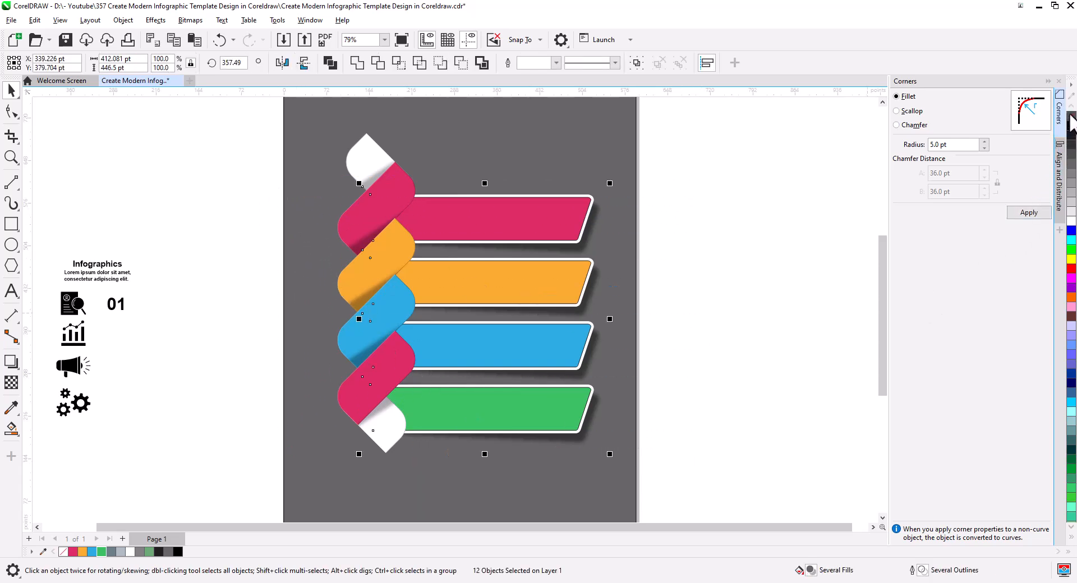
click(709, 325)
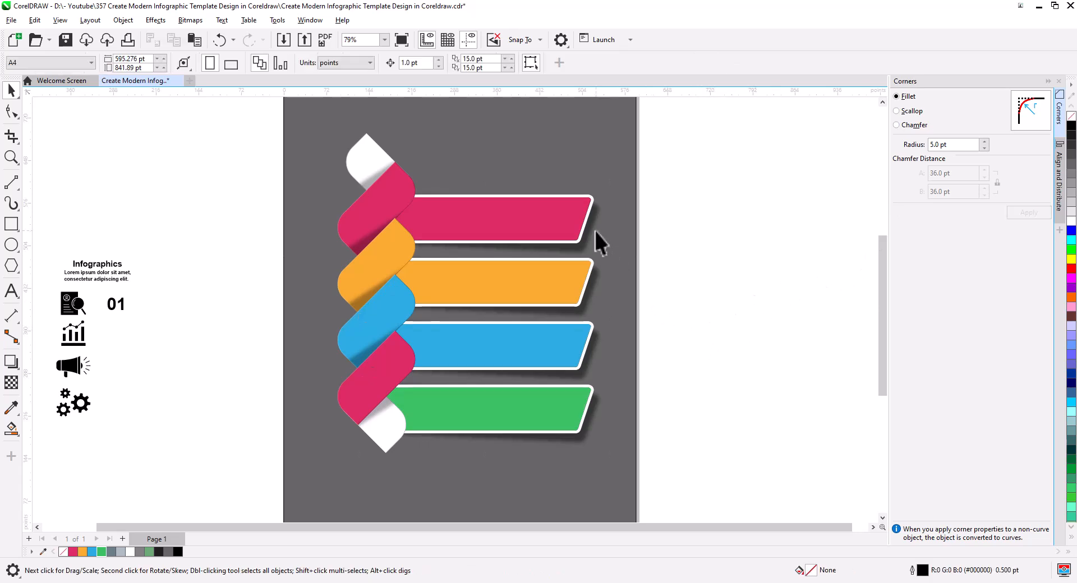
- Select the pink, orange, blue and green inner banner shapes and group them
click(548, 224)
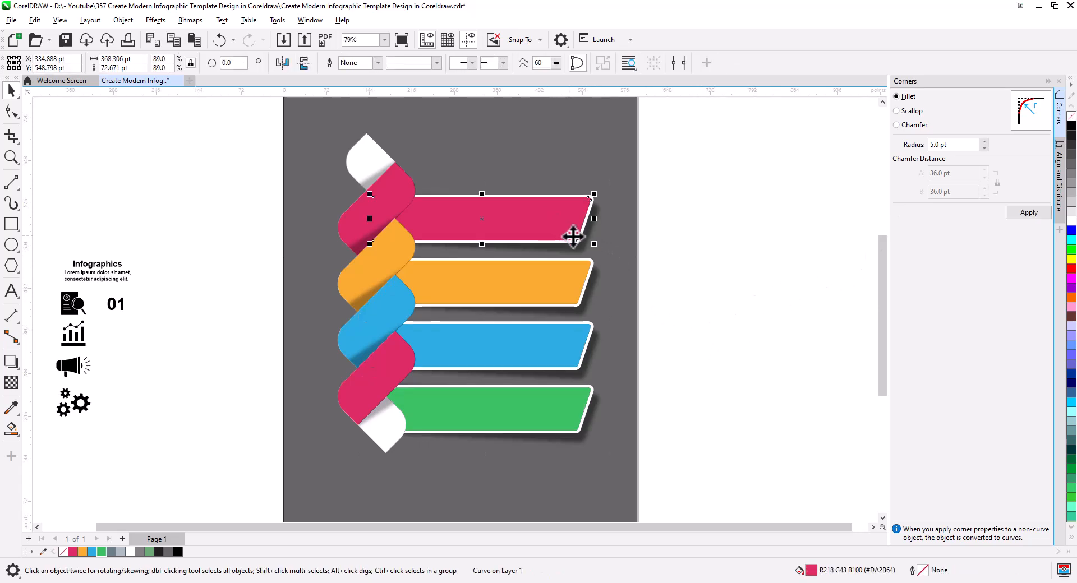
shift+click(539, 287)
shift+click(529, 356)
shift+click(524, 414)
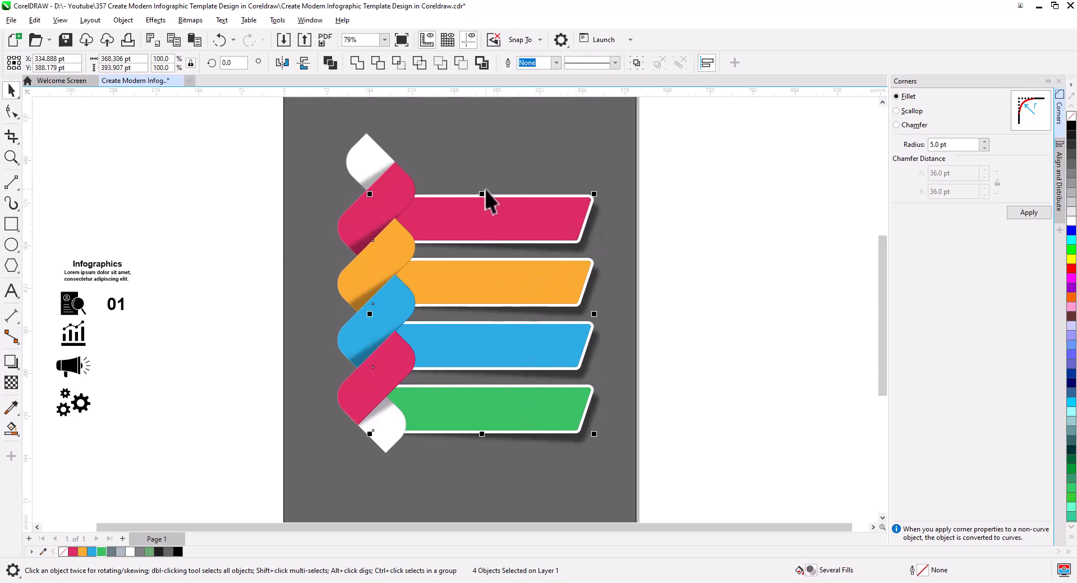
right_click(506, 222)
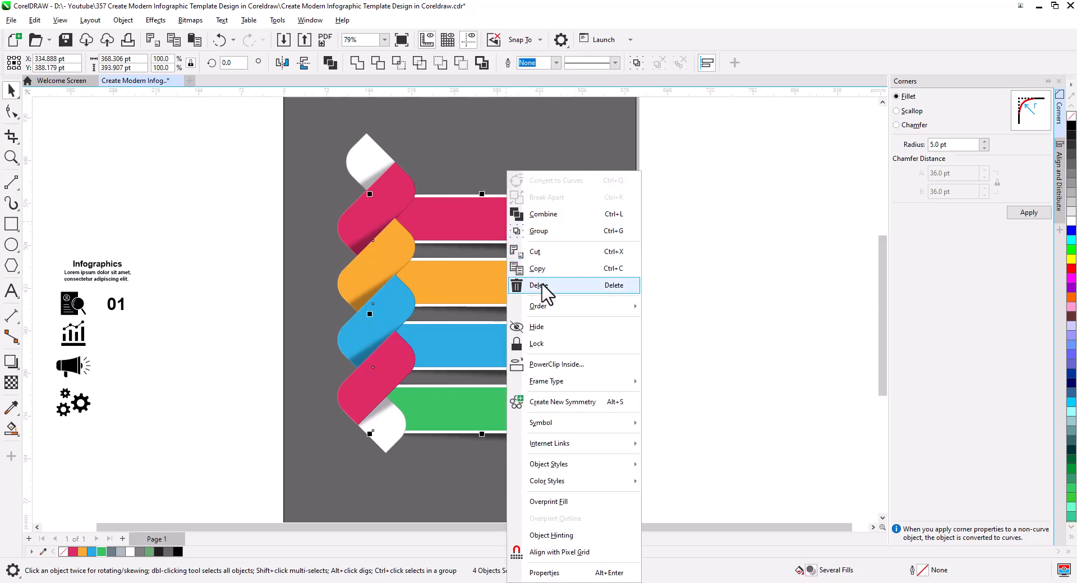
click(555, 231)
- Select the ribbon column with the coloured banner group and align their centres vertically
click(683, 279)
click(412, 278)
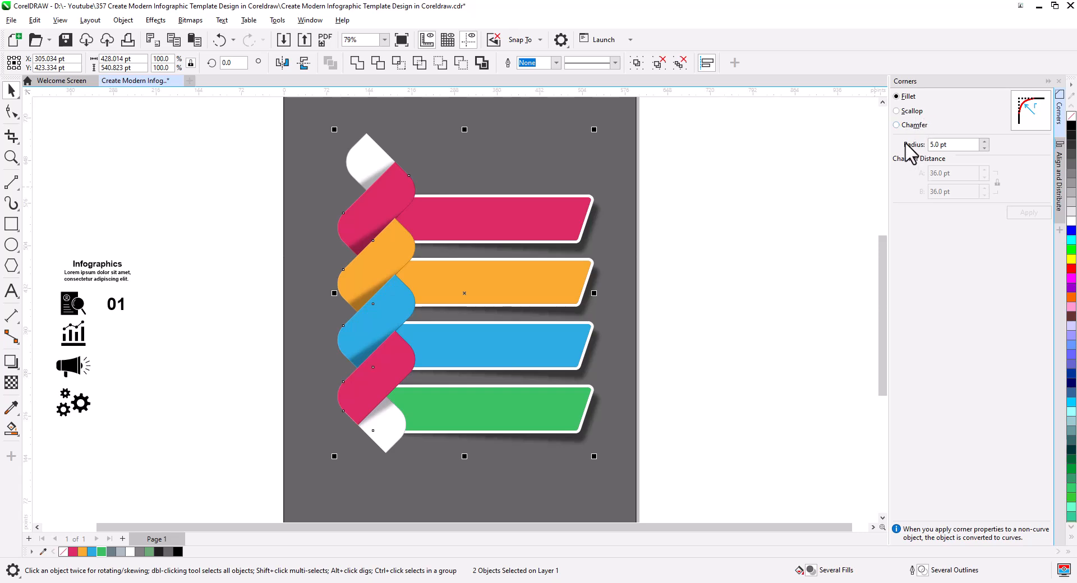
click(1059, 177)
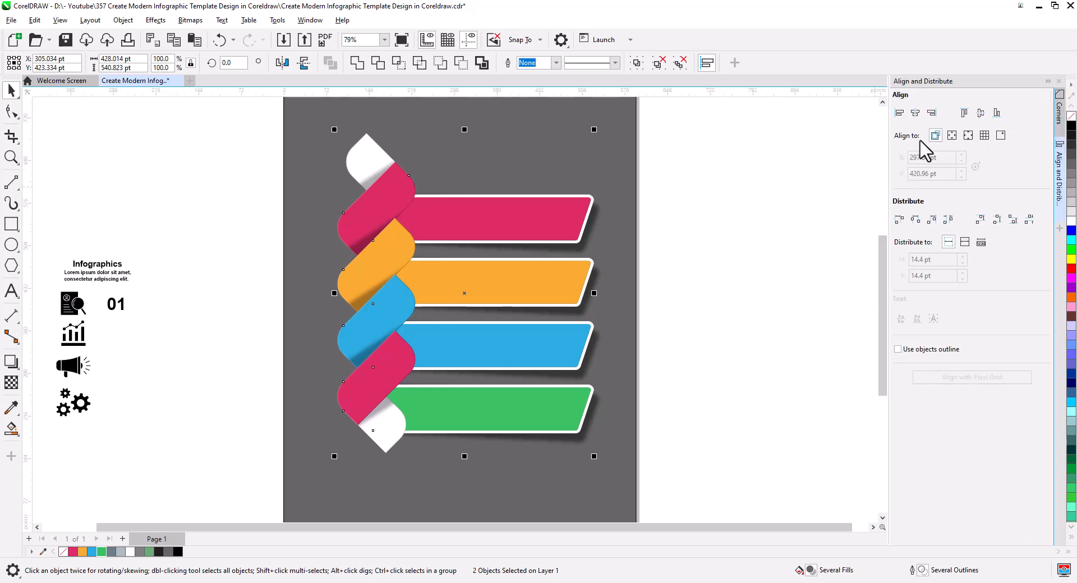
click(981, 113)
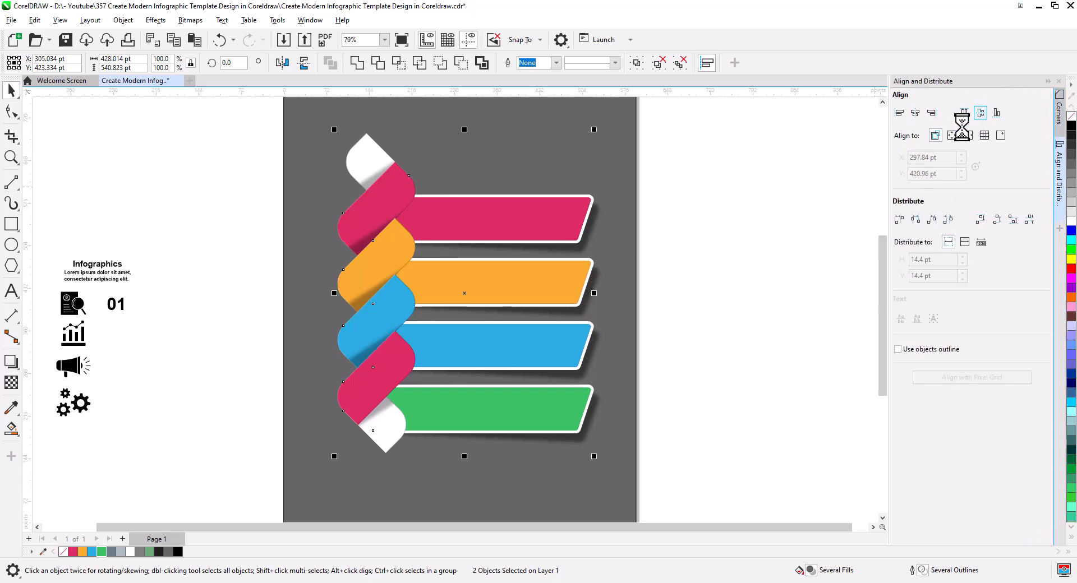
click(743, 233)
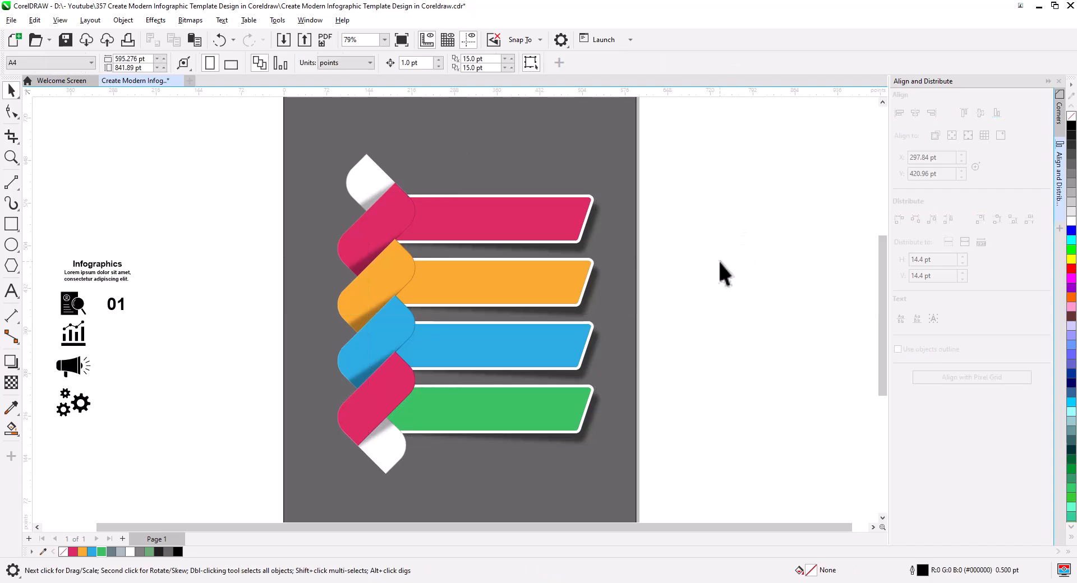
- Enlarge the ribbon column group to about 107.5% and shift it left to about X 143.6 pt
click(389, 213)
drag(419, 152, 433, 127)
drag(397, 216, 387, 223)
- Realign the enlarged ribbon column vertically with the centre of the coloured banner group
shift+click(459, 283)
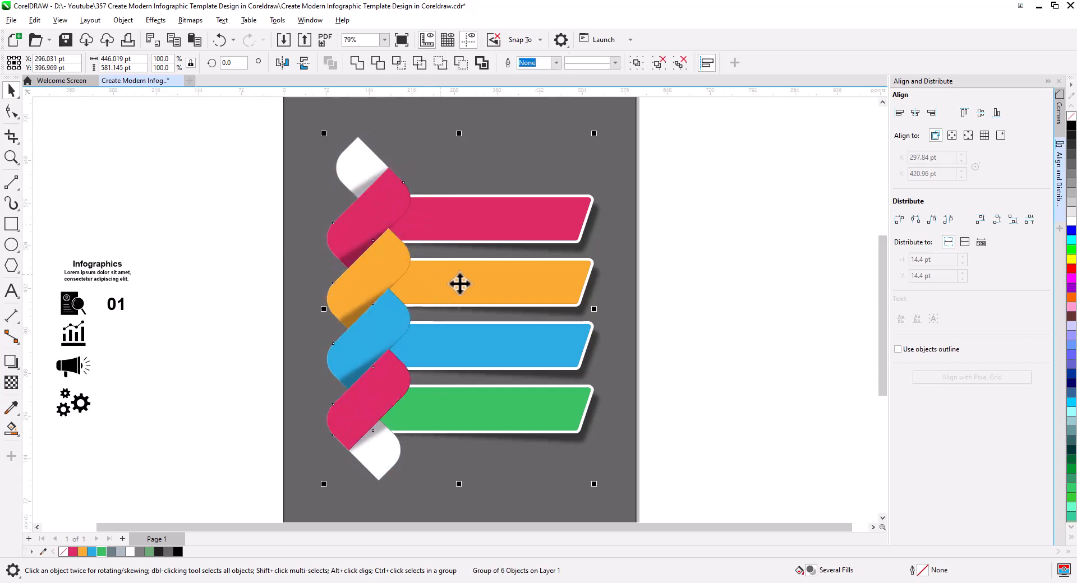
click(980, 113)
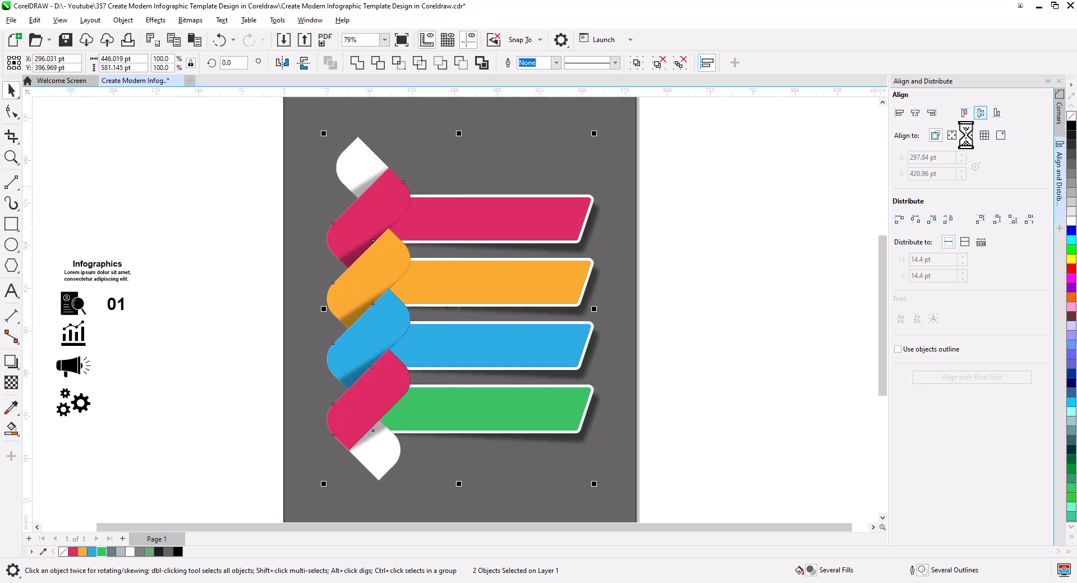
click(729, 237)
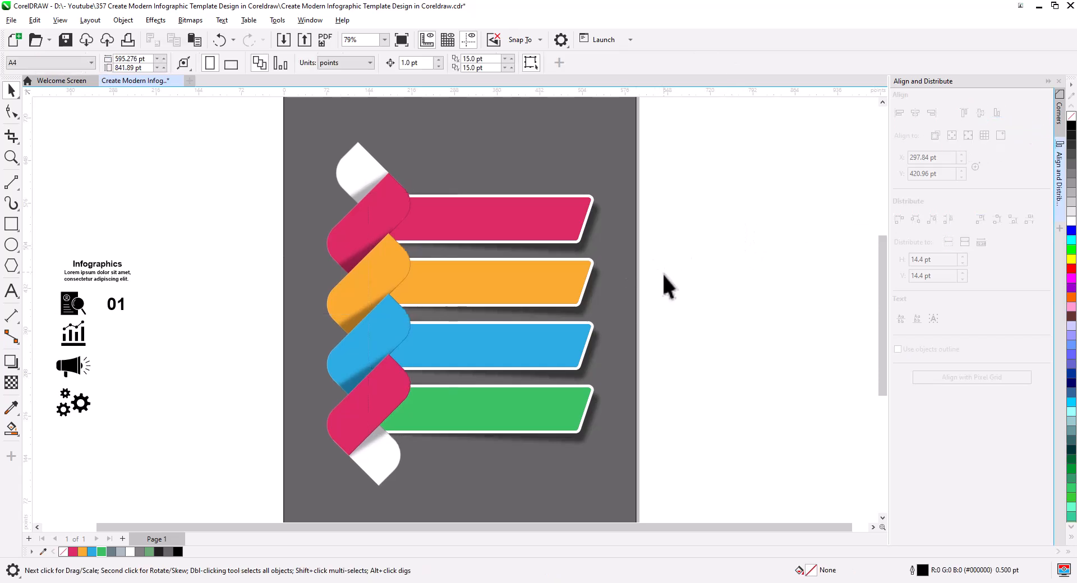
- Add a black drop shadow to the ribbon column, offset about 41.9 pt right and 11.3 pt down, opacity 17, feather 15
click(397, 323)
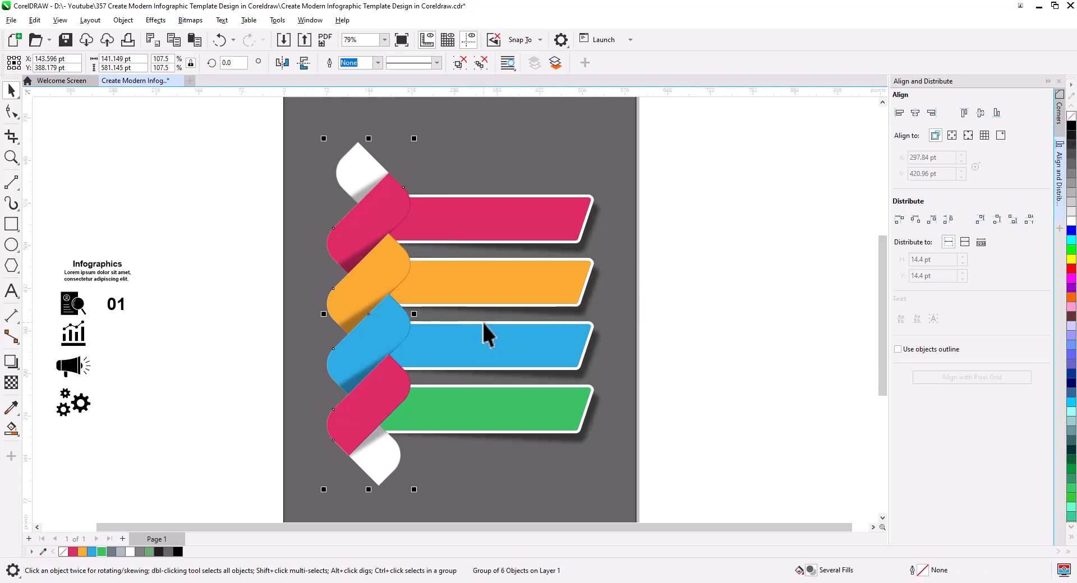
click(11, 362)
drag(367, 326, 436, 333)
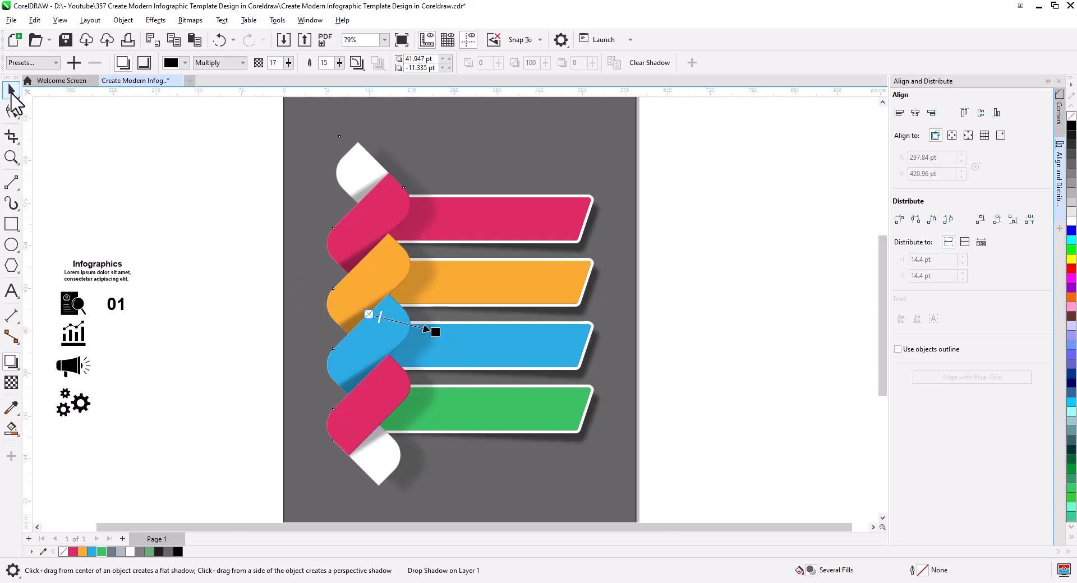
- Break the drop shadow apart from the ribbon column group
click(11, 90)
right_click(413, 296)
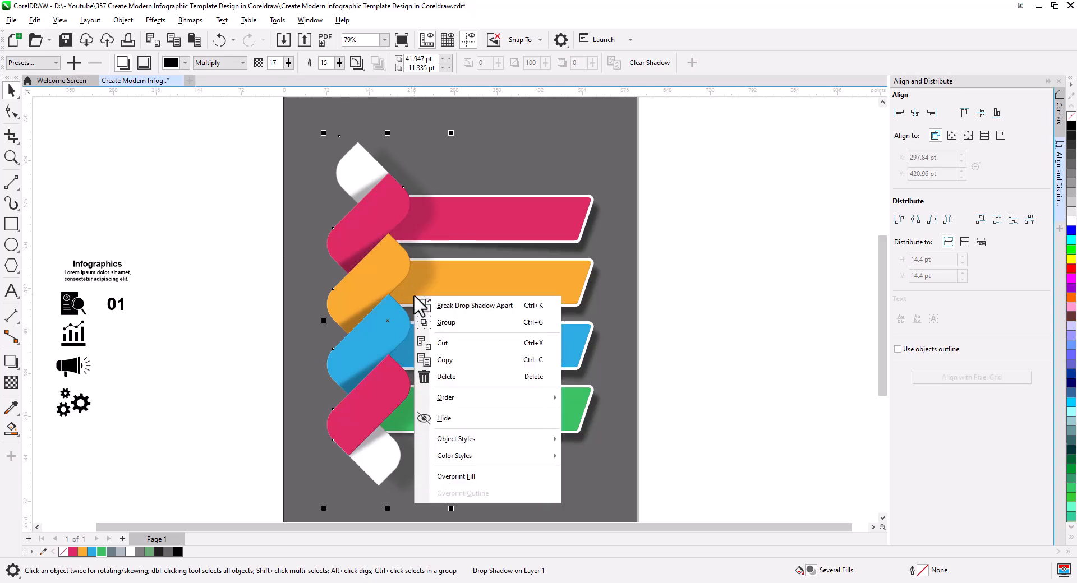
click(443, 305)
click(245, 322)
- Select the four white banner frames and combine them into a single curve
key(shift+F4)
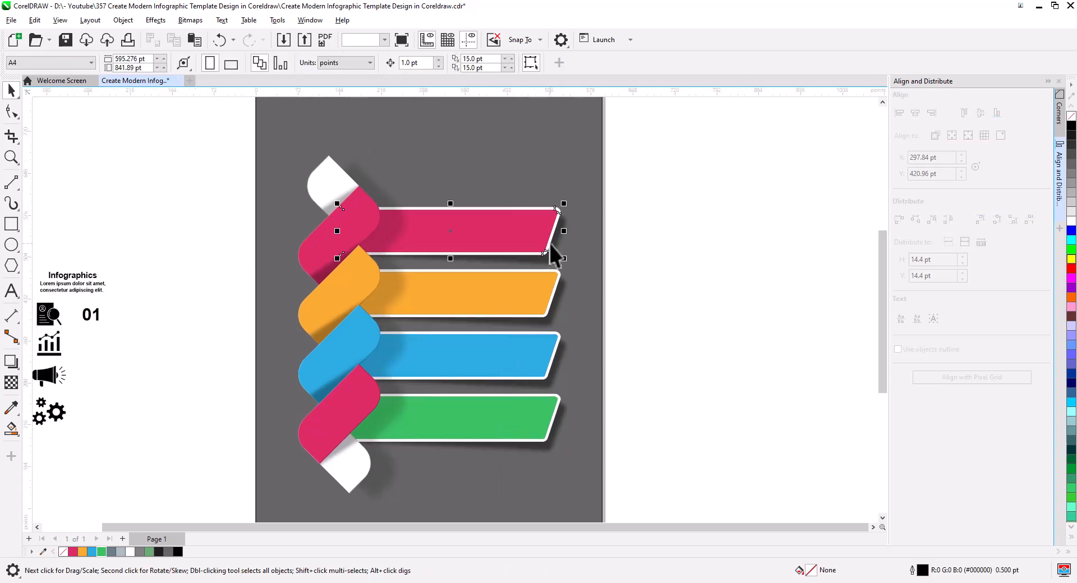
click(551, 245)
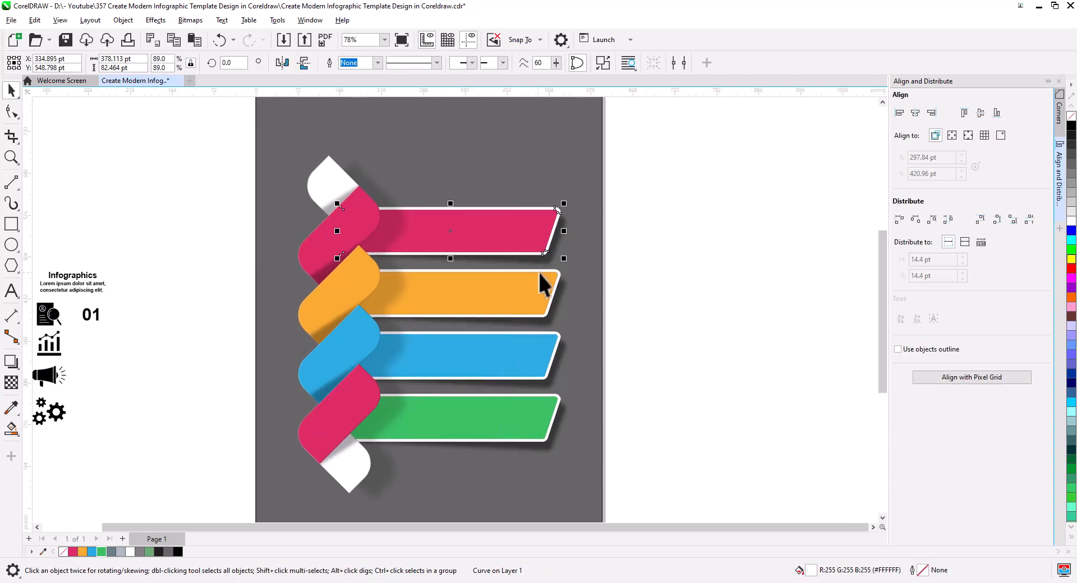
shift+click(553, 301)
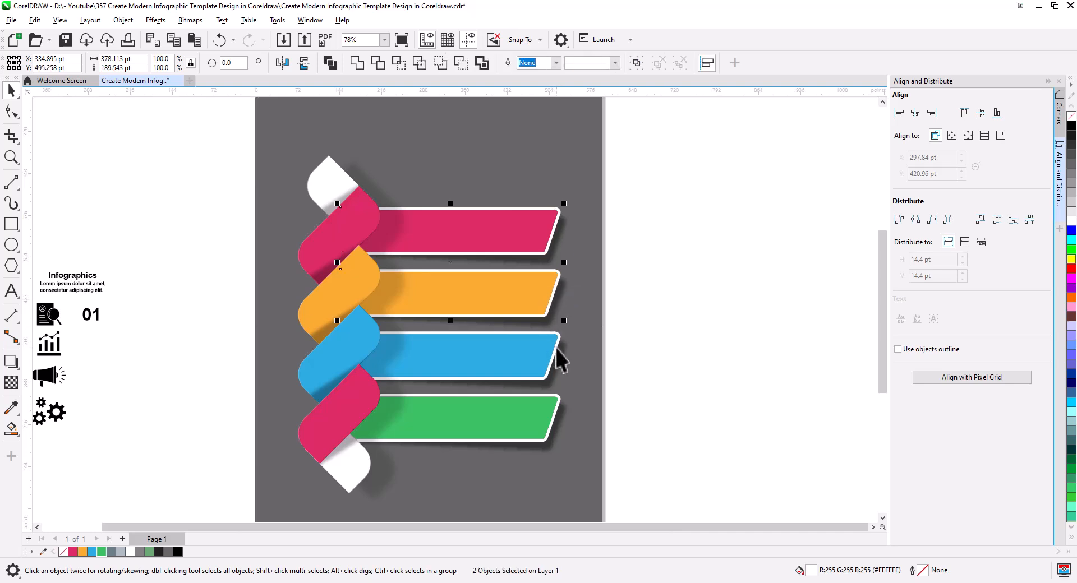
shift+click(558, 408)
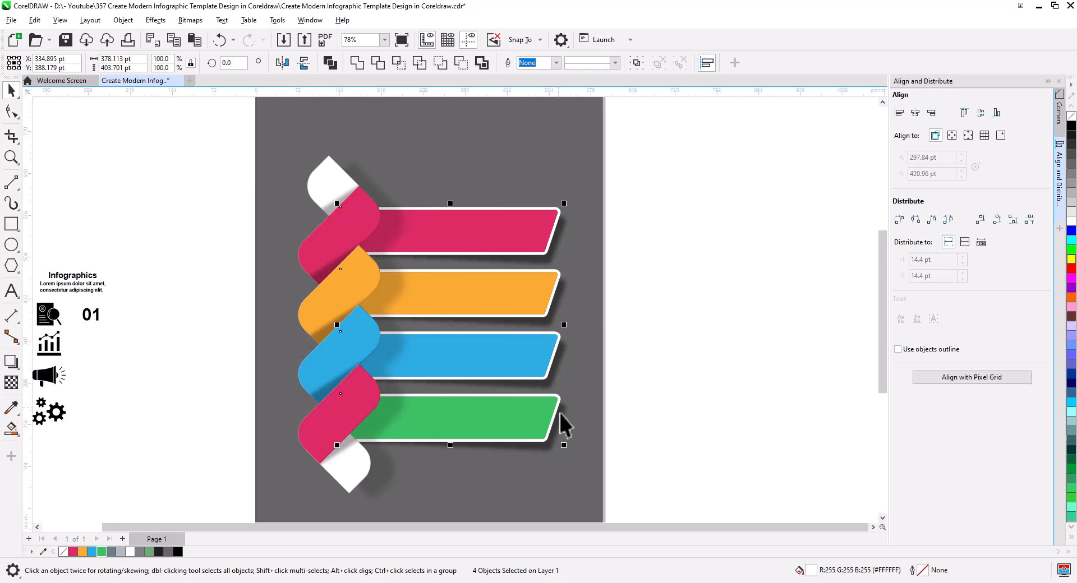
click(330, 62)
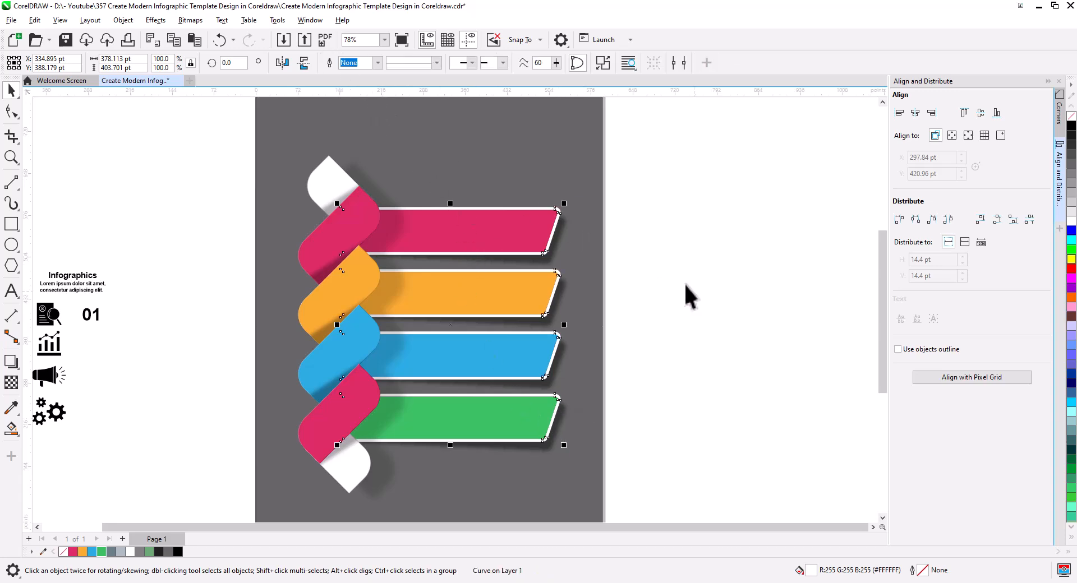
click(644, 288)
- Ungroup the four coloured inner banner shapes and select the pink one
click(506, 245)
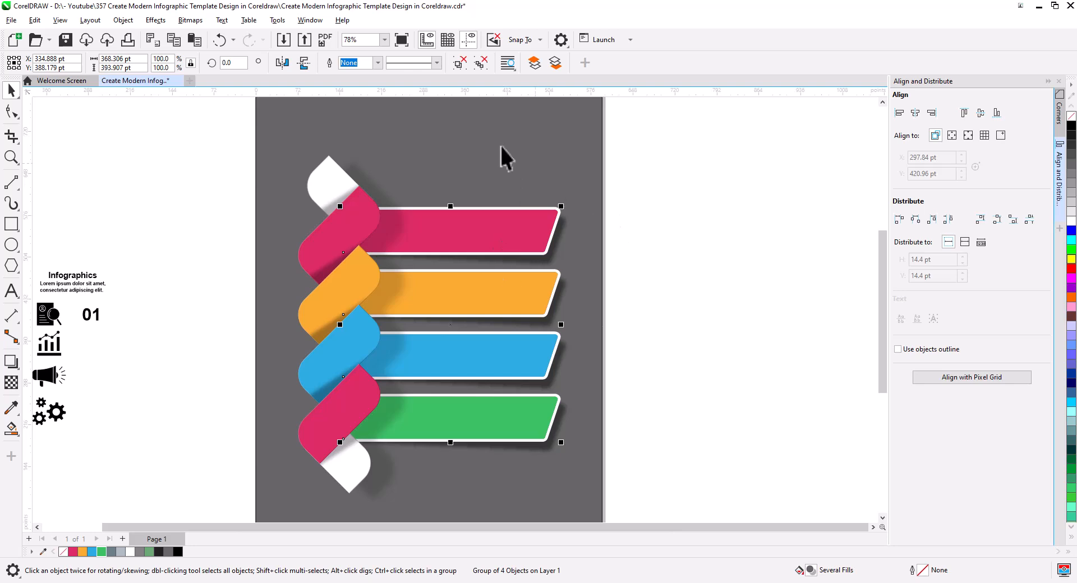
click(460, 65)
click(514, 238)
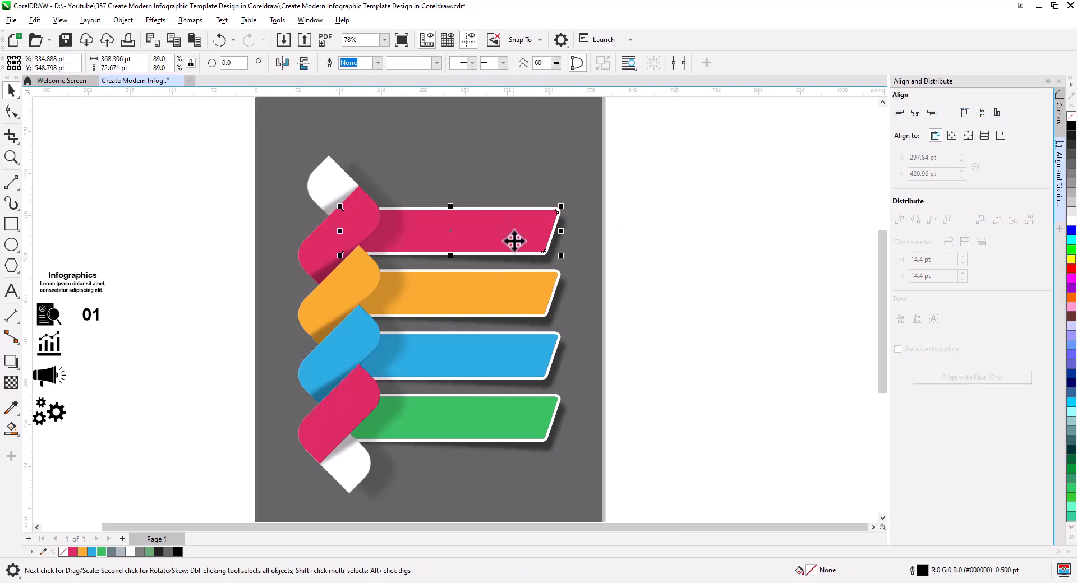
- Select the ribbon column's detached shadow and paste duplicates of it in place for use in the individual banners
key(Tab)
key(Tab)
key(Tab)
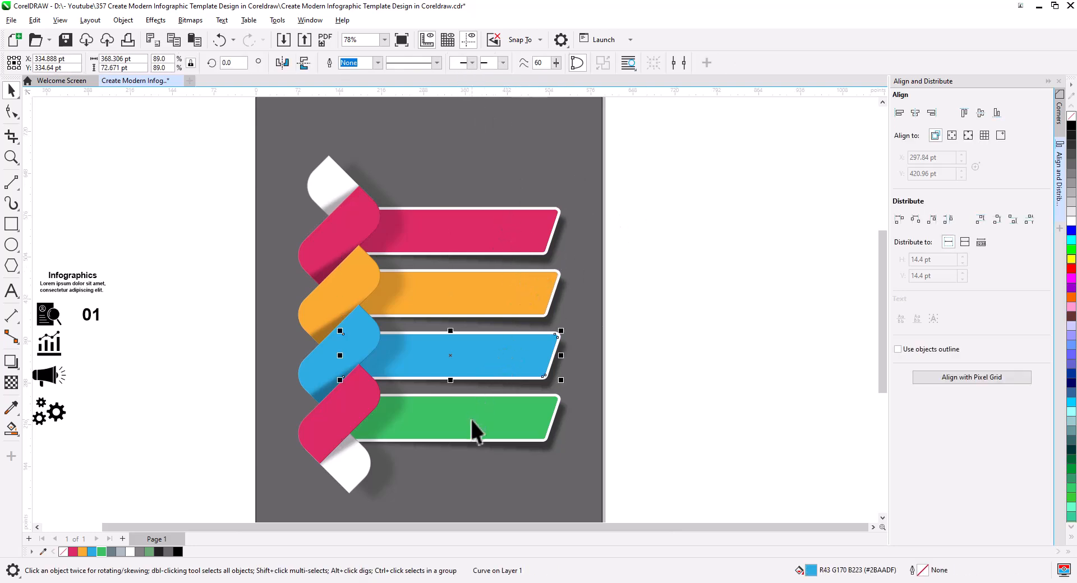
click(372, 224)
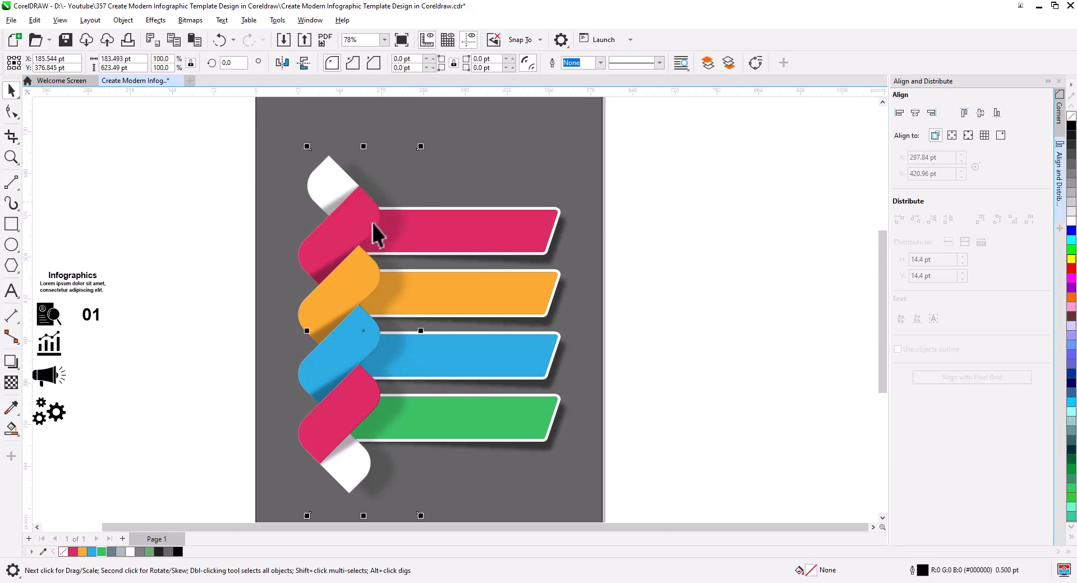
click(194, 38)
click(194, 38)
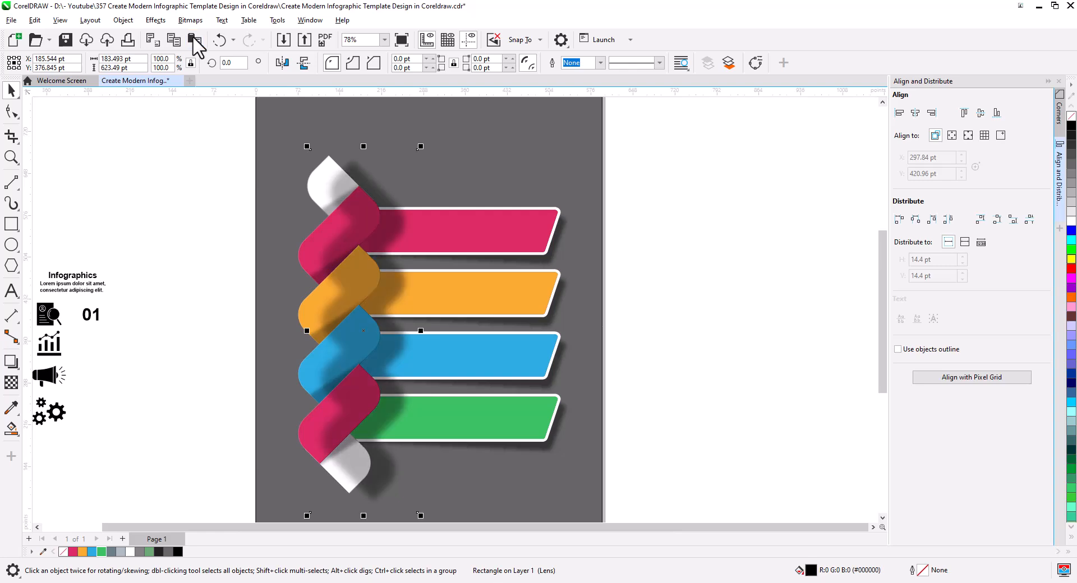
click(194, 38)
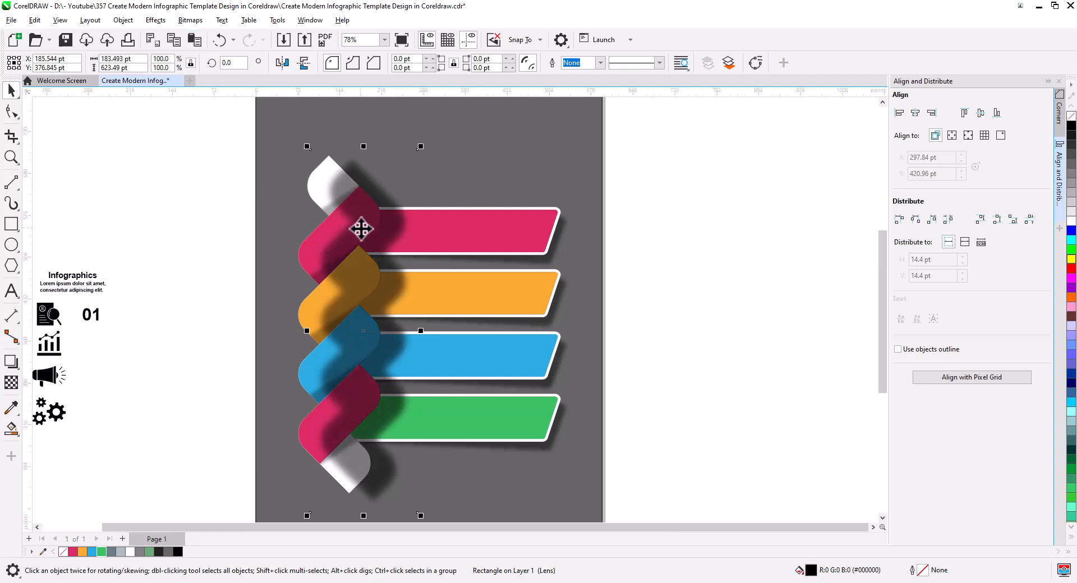
- PowerClip ribbon shadow copies inside the pink banner
right_click(385, 225)
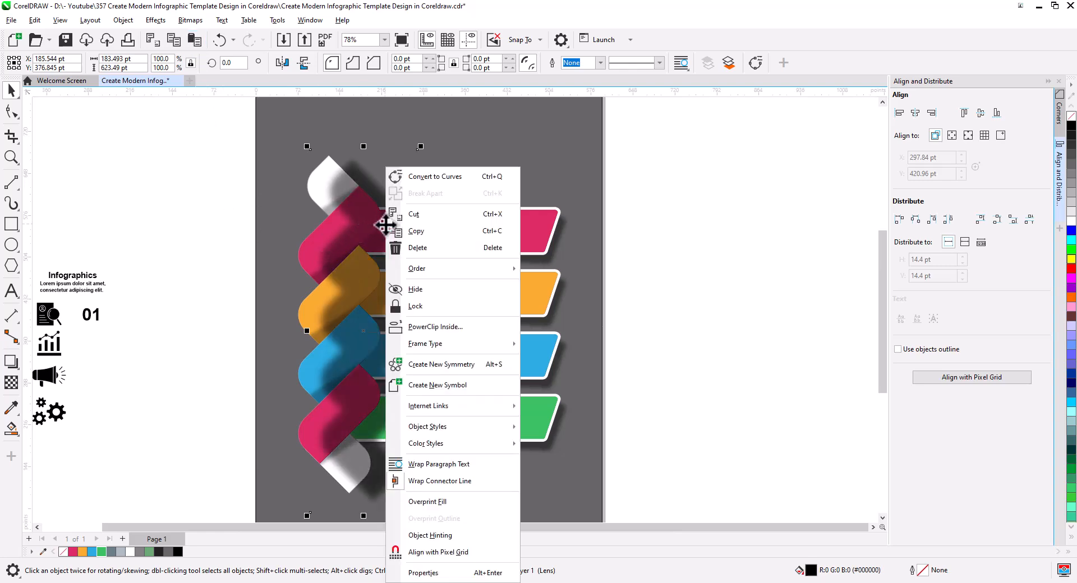
click(436, 327)
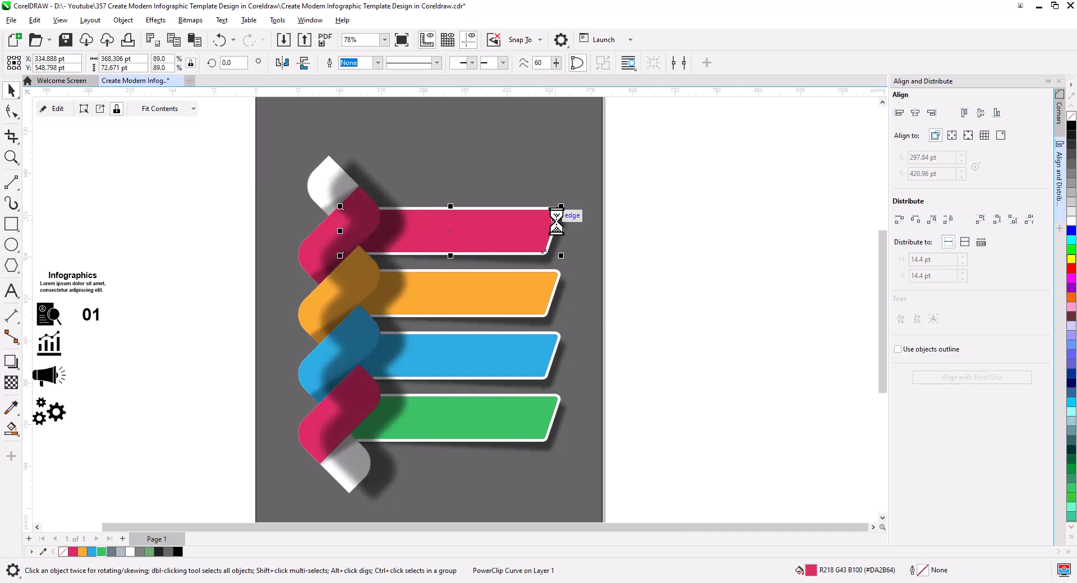
click(662, 256)
click(357, 228)
right_click(357, 227)
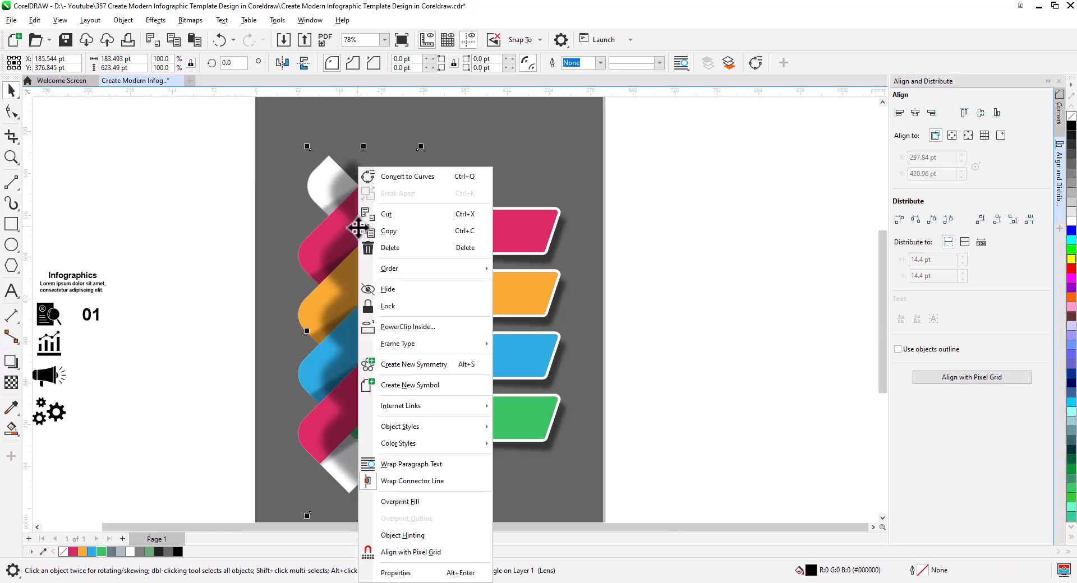
click(397, 325)
click(471, 234)
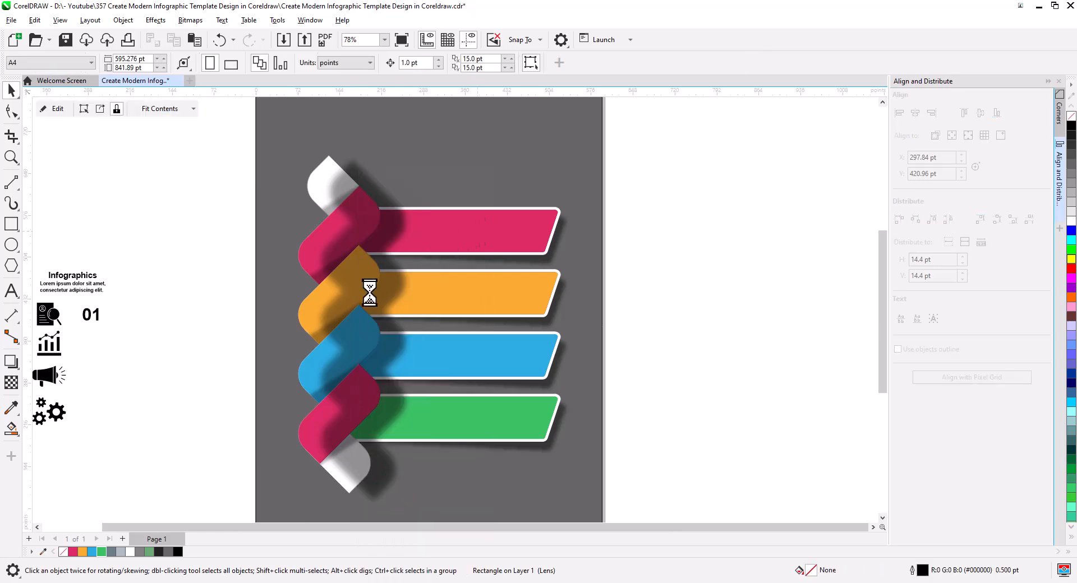
- PowerClip one ribbon shadow copy inside the orange banner and another inside the blue banner
click(339, 301)
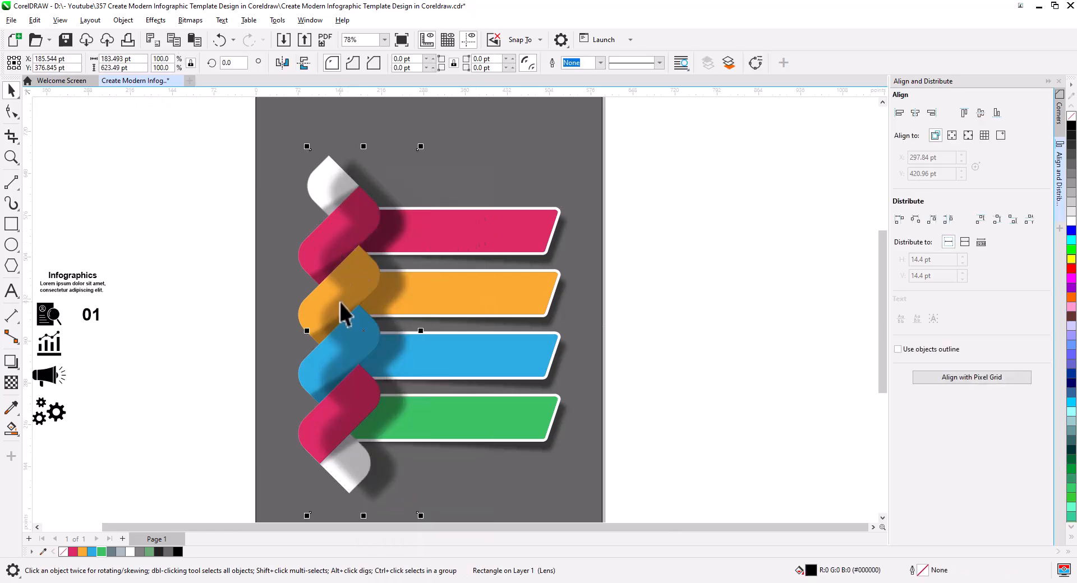
right_click(339, 301)
click(386, 327)
click(482, 297)
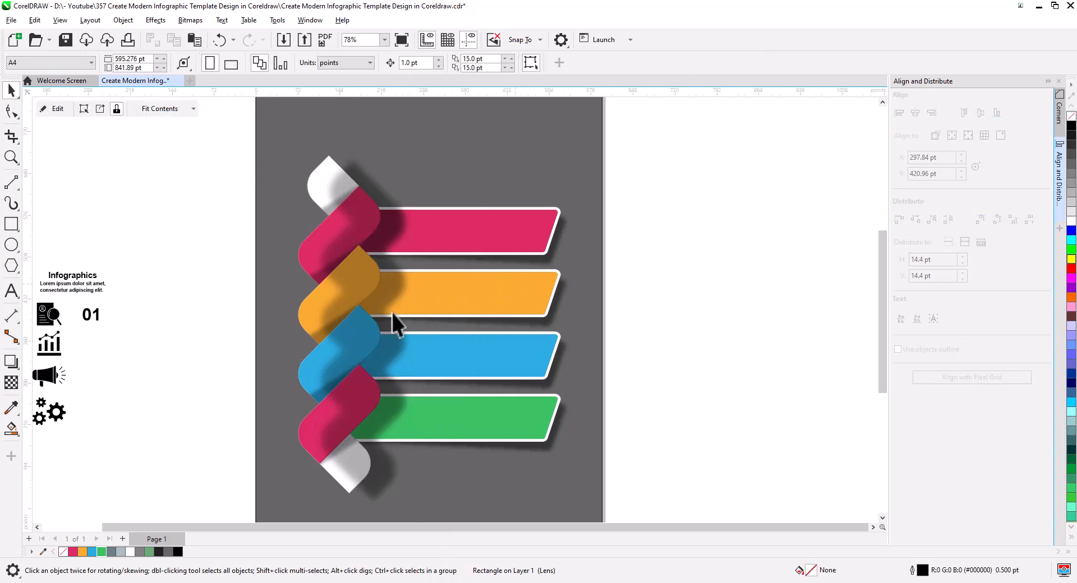
click(345, 336)
right_click(345, 336)
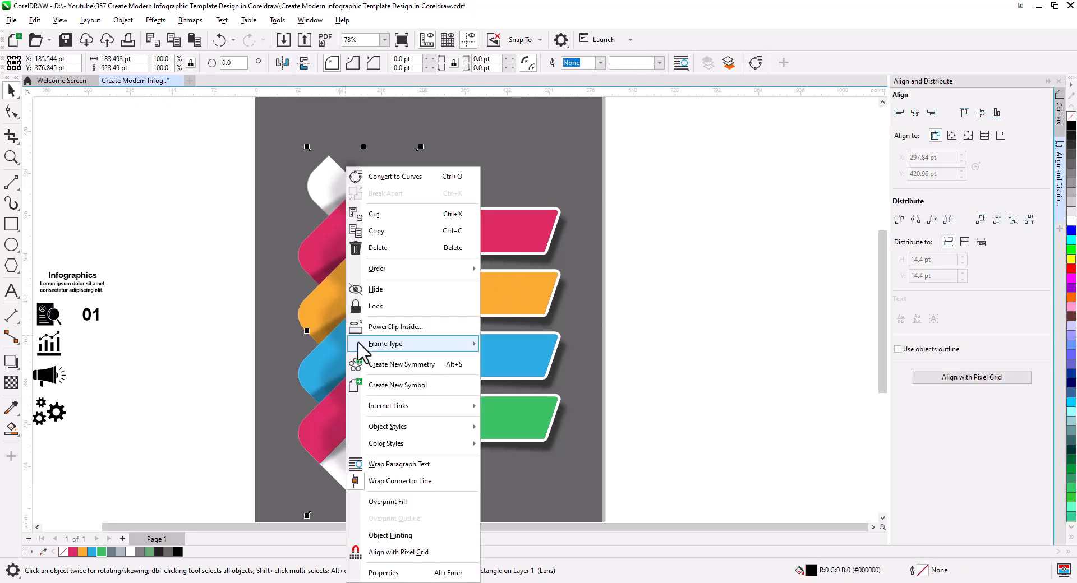
click(391, 328)
click(474, 357)
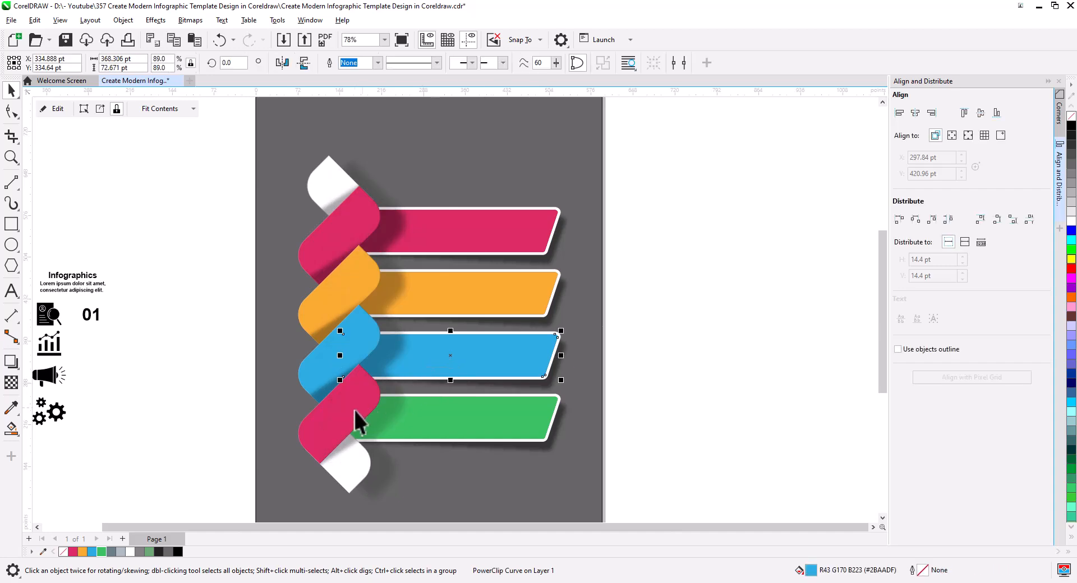
- PowerClip the remaining ribbon shadow inside the green banner
click(378, 473)
right_click(379, 472)
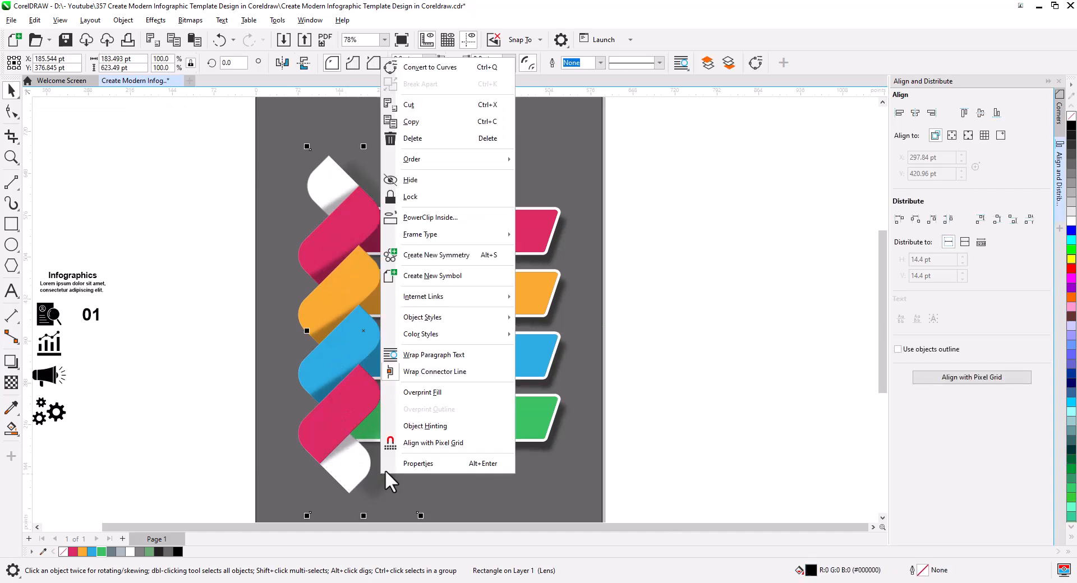
click(443, 218)
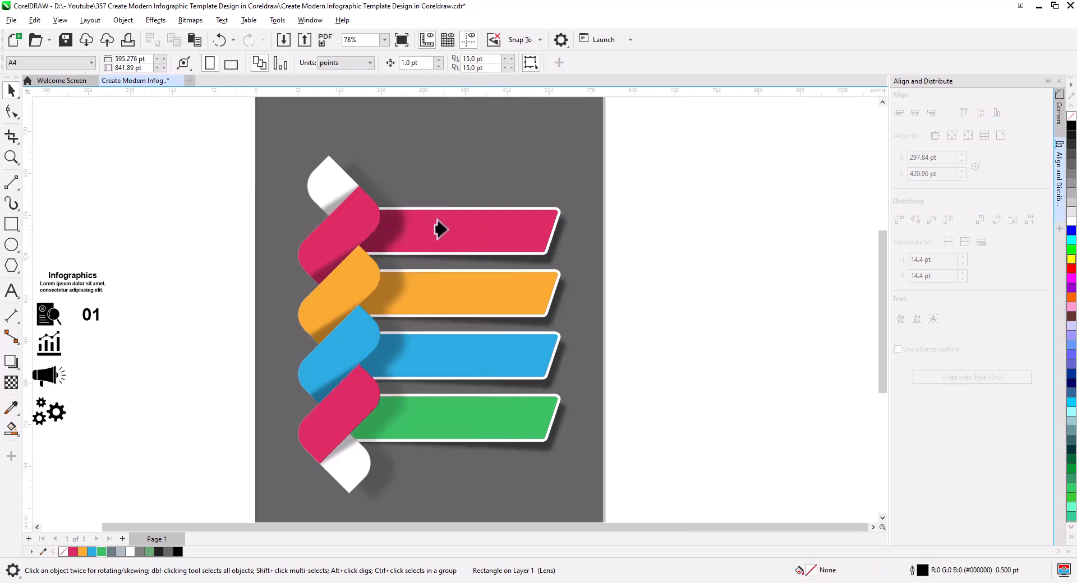
click(507, 415)
click(642, 420)
- Copy the four black icons from beside the page to the right of the banners and fill the copies white
scroll(495, 358, down, 1)
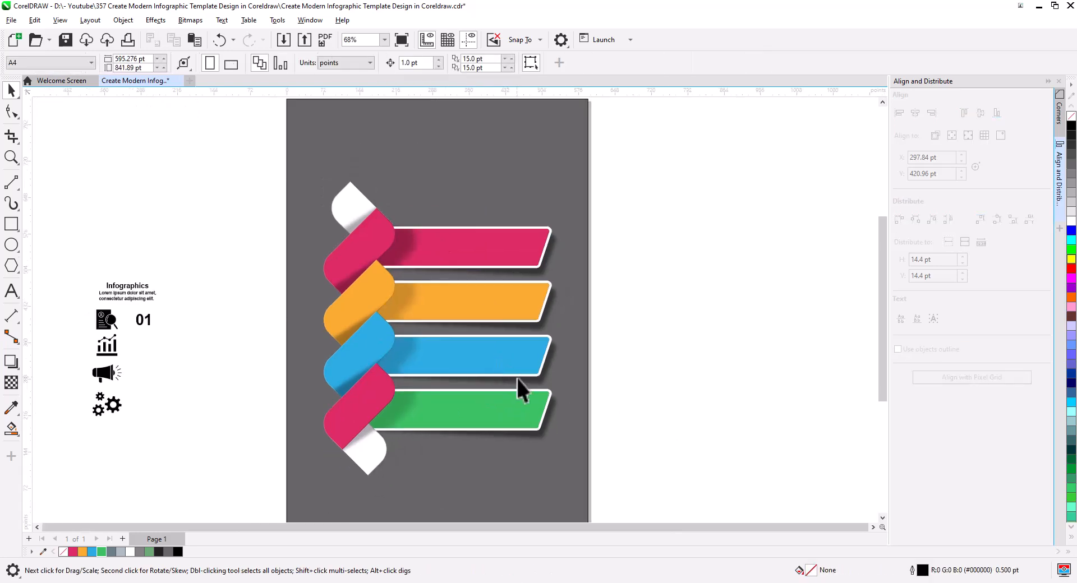
drag(516, 376, 570, 365)
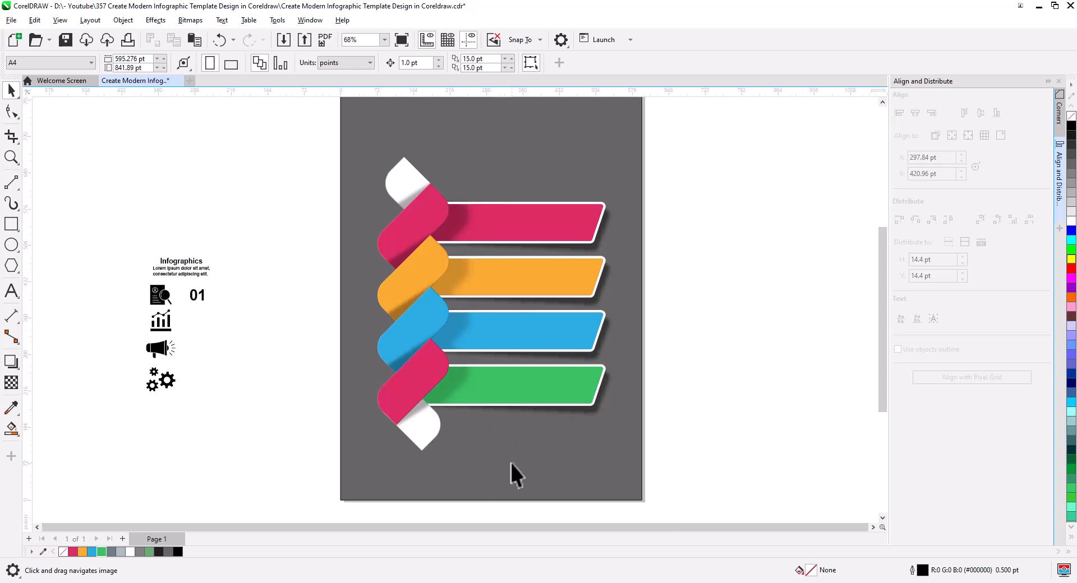
drag(375, 295, 372, 320)
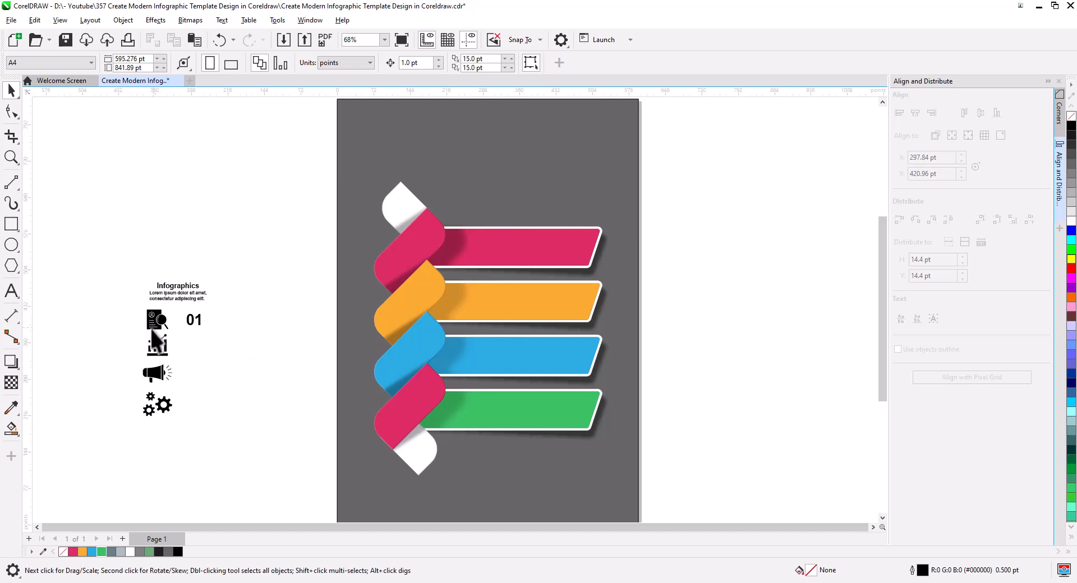
drag(128, 309, 186, 447)
drag(152, 373, 645, 303)
click(651, 325)
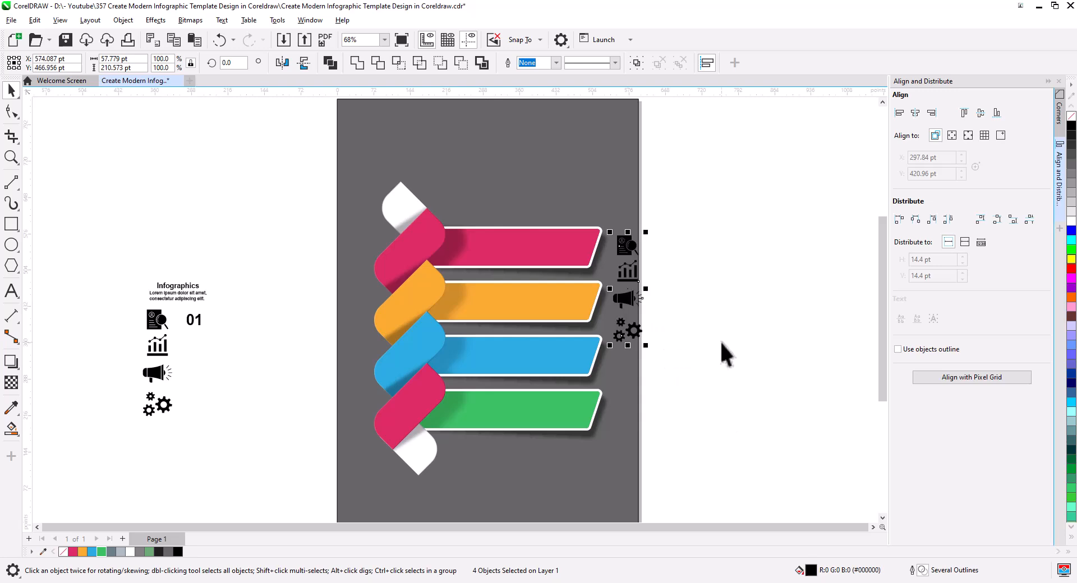
click(1070, 220)
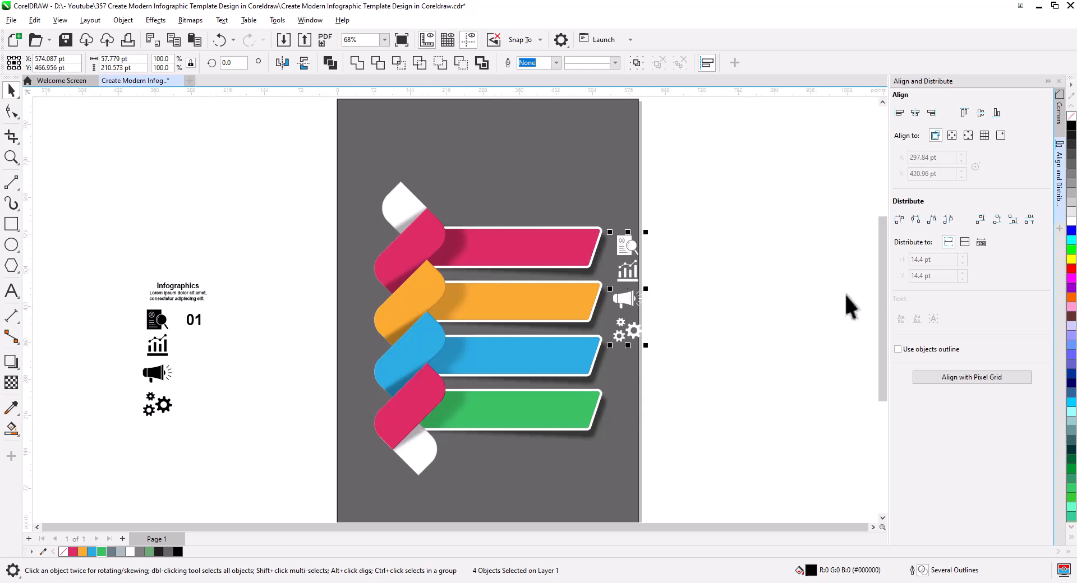
click(672, 280)
- Align the white document icon vertically centred with the pink banner and the chart icon with the orange banner
scroll(659, 268, up, 2)
click(601, 235)
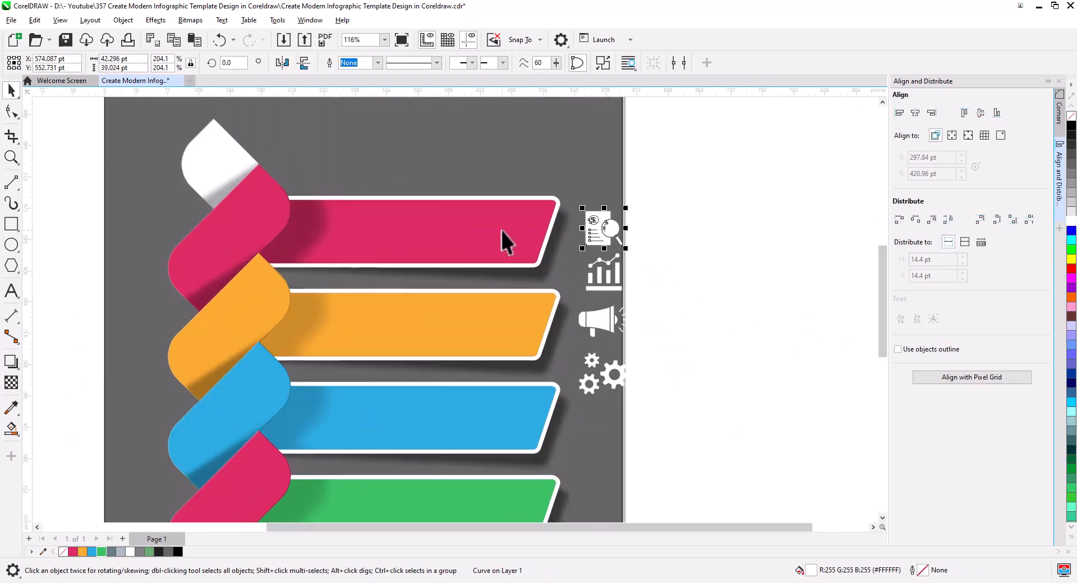
shift+click(500, 233)
click(981, 112)
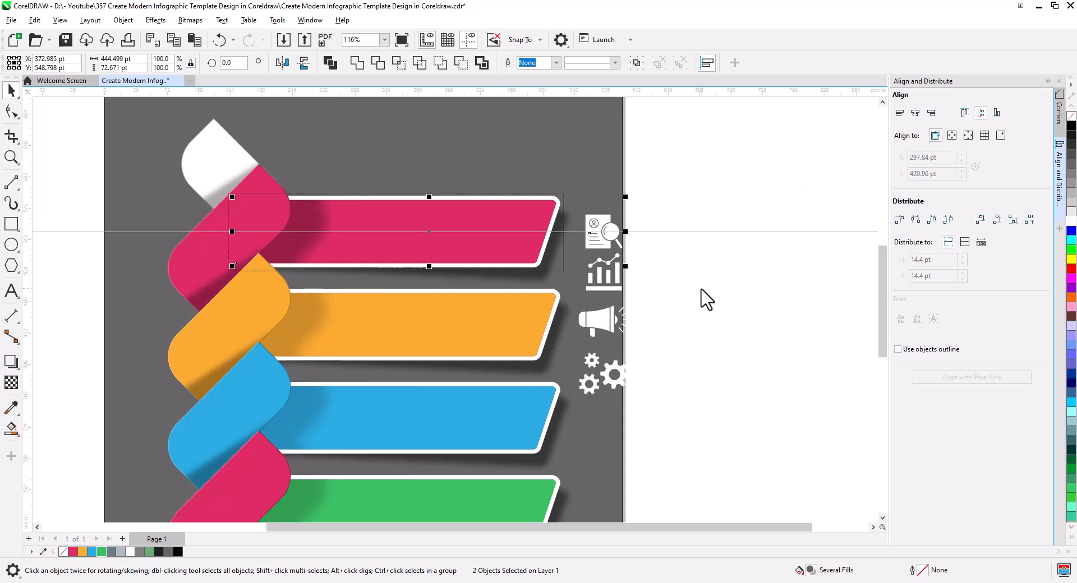
click(700, 289)
click(608, 282)
shift+click(524, 335)
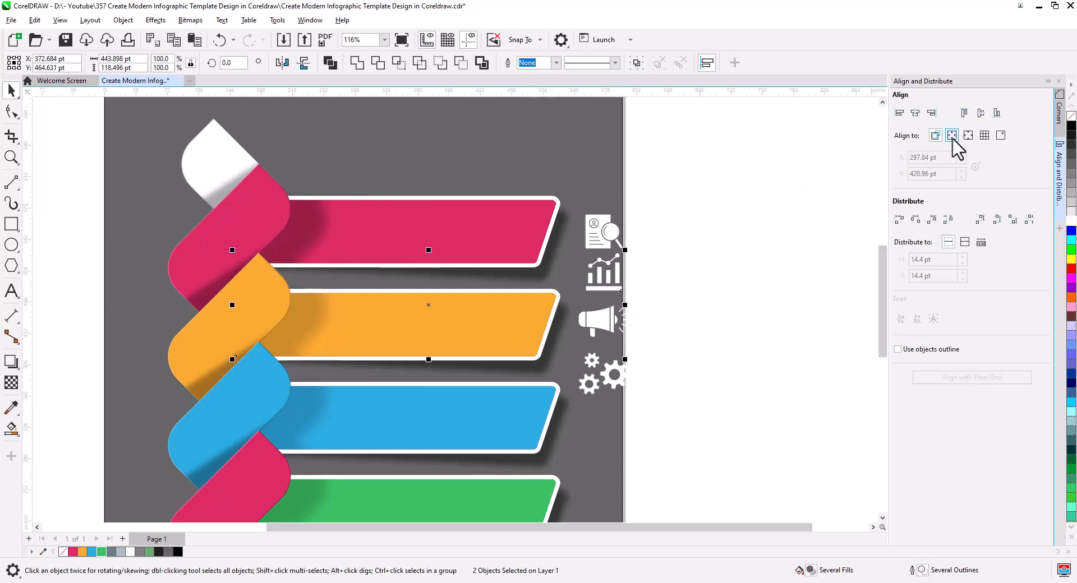
click(981, 112)
click(689, 337)
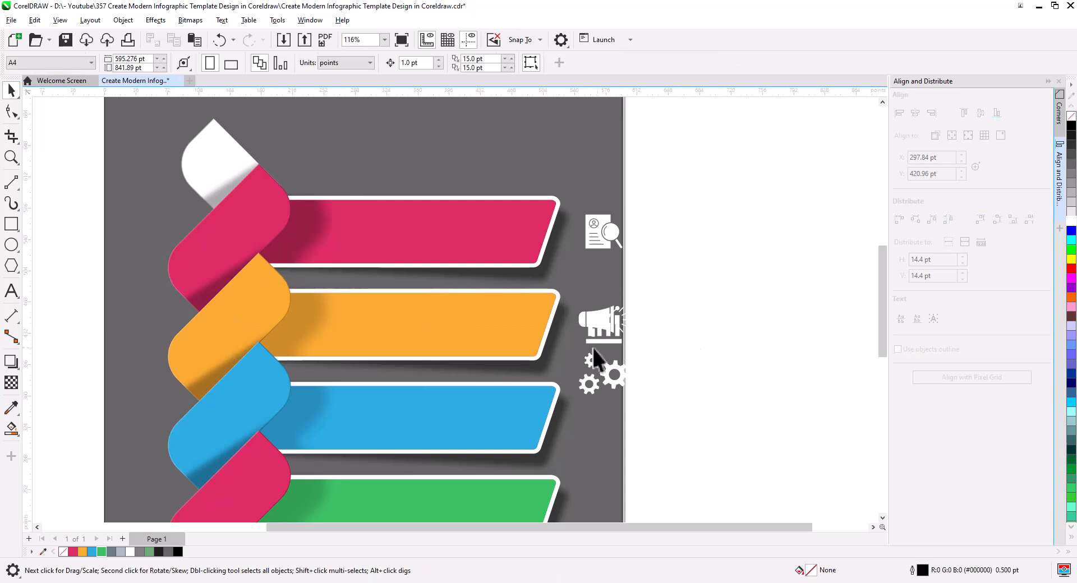
- Align the white megaphone icon vertically centred with the blue banner and the gears icon with the green banner
click(595, 322)
shift+click(541, 409)
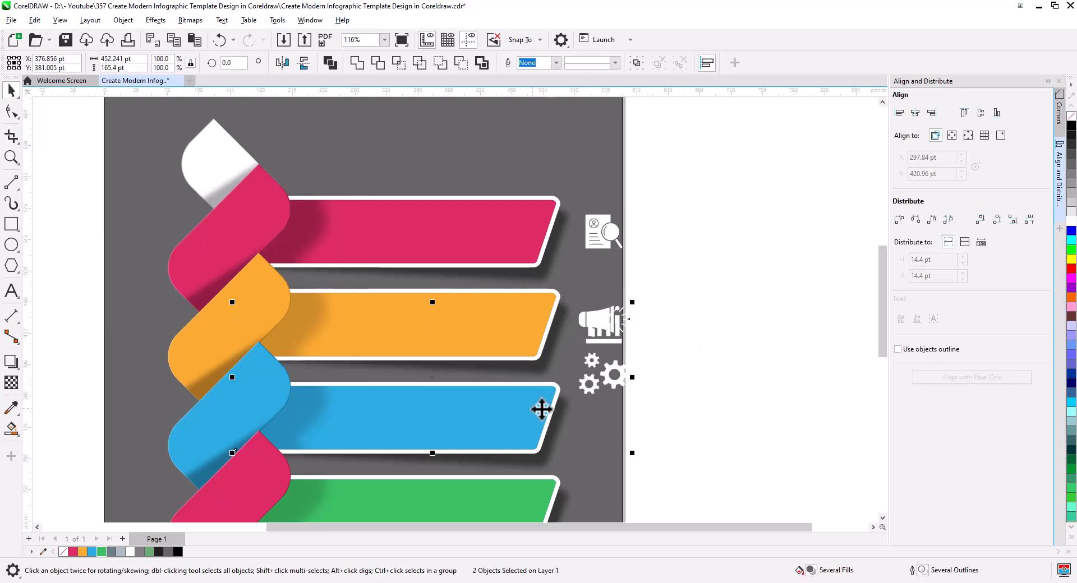
click(979, 114)
click(742, 368)
drag(758, 402, 766, 252)
click(625, 232)
shift+click(536, 365)
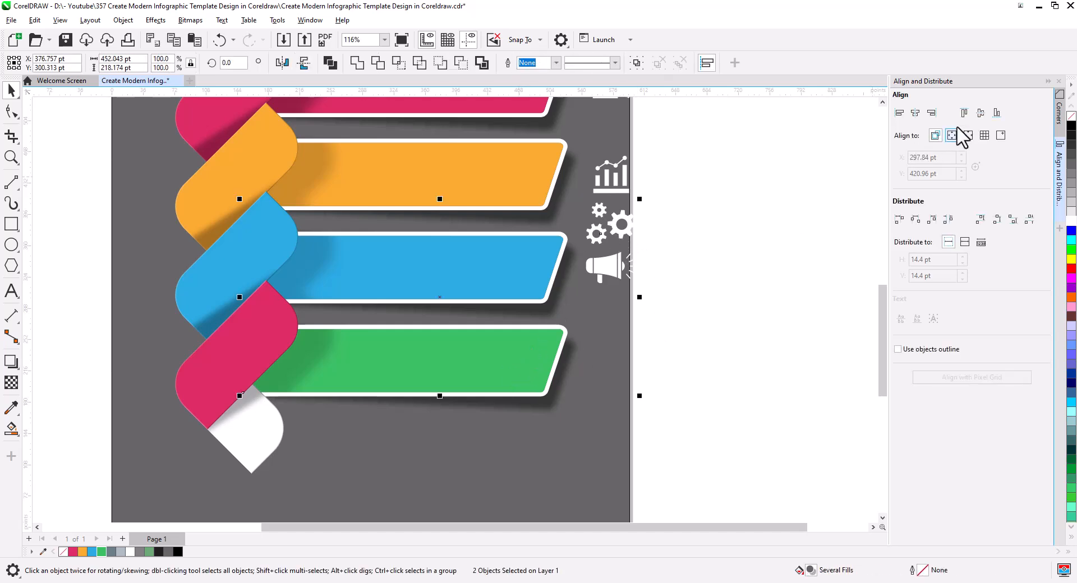
click(980, 114)
click(720, 337)
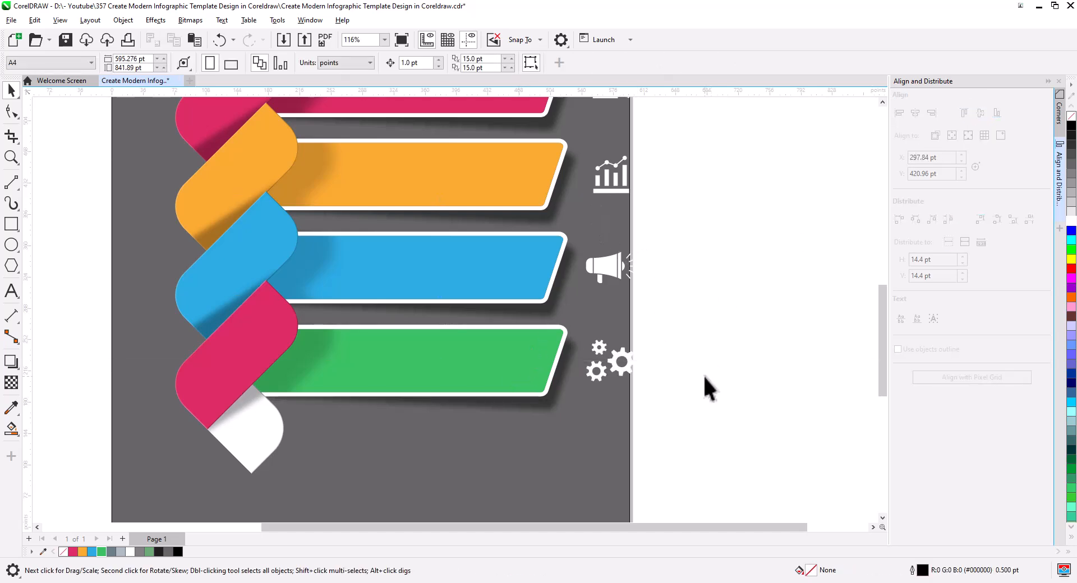
- Select the four white icons together and move them left onto the slanted right ends of their banners
scroll(703, 381, down, 1)
mouse_move(717, 440)
mouse_down()
mouse_move(596, 161)
mouse_move(595, 132)
mouse_up()
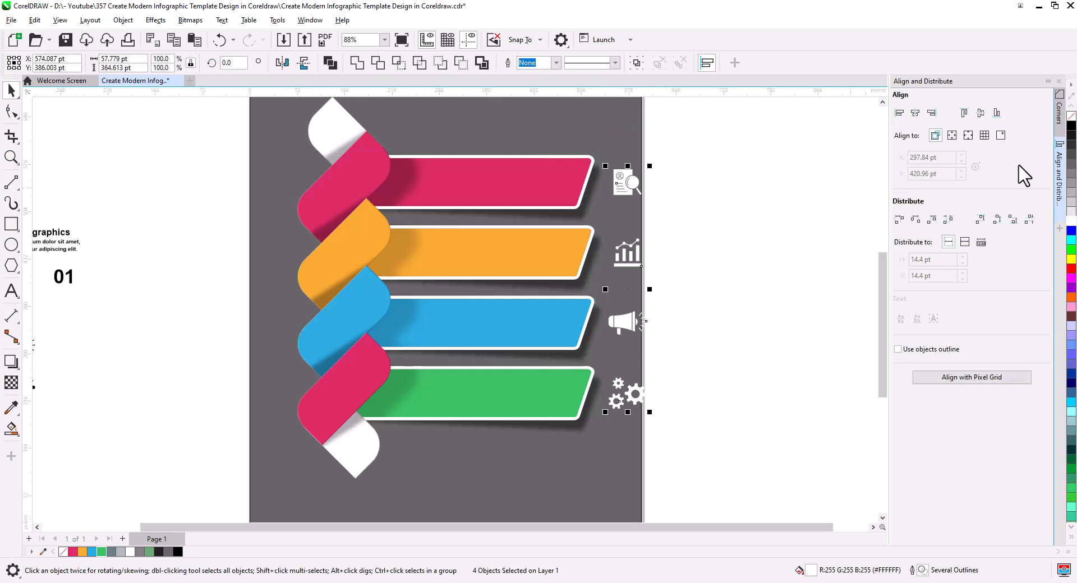
drag(629, 253, 554, 260)
click(706, 303)
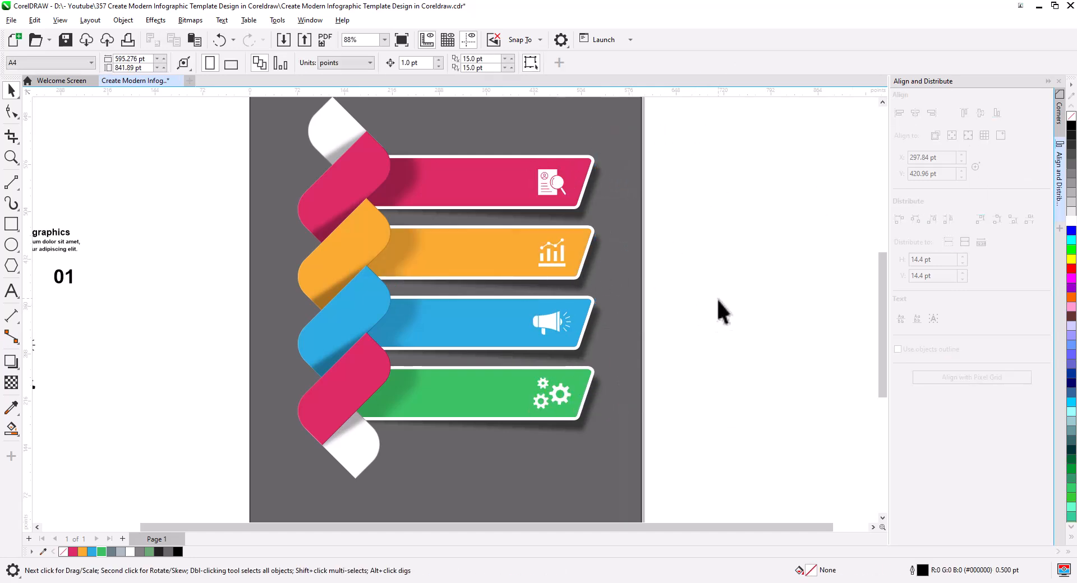
- Copy the "Infographics" heading and its lorem ipsum text onto the pink banner, filled white and about 137 pt wide
drag(717, 298, 796, 314)
drag(177, 275, 75, 236)
drag(131, 261, 545, 202)
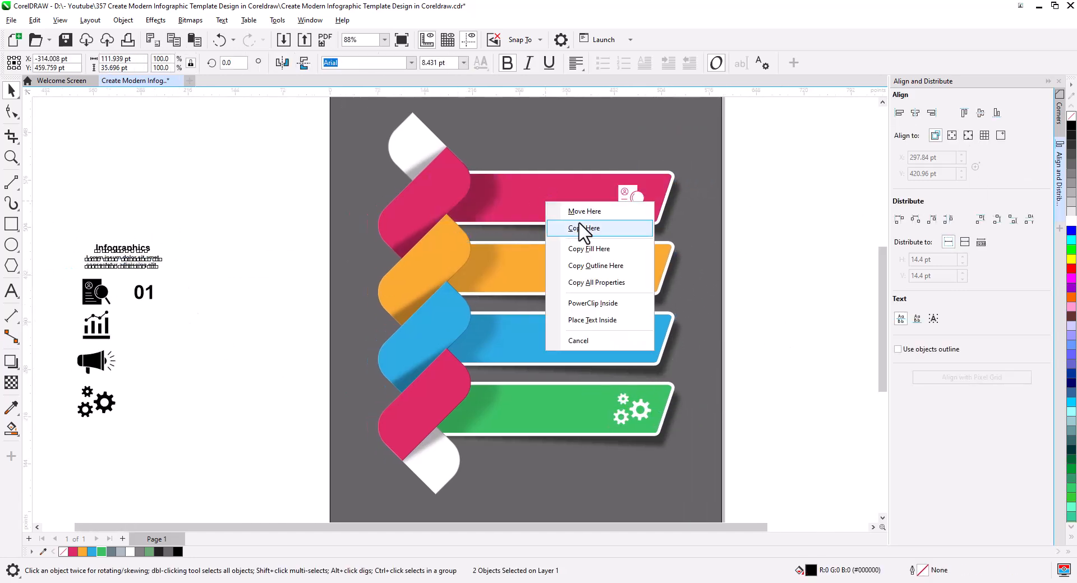
click(580, 228)
click(1071, 211)
click(584, 218)
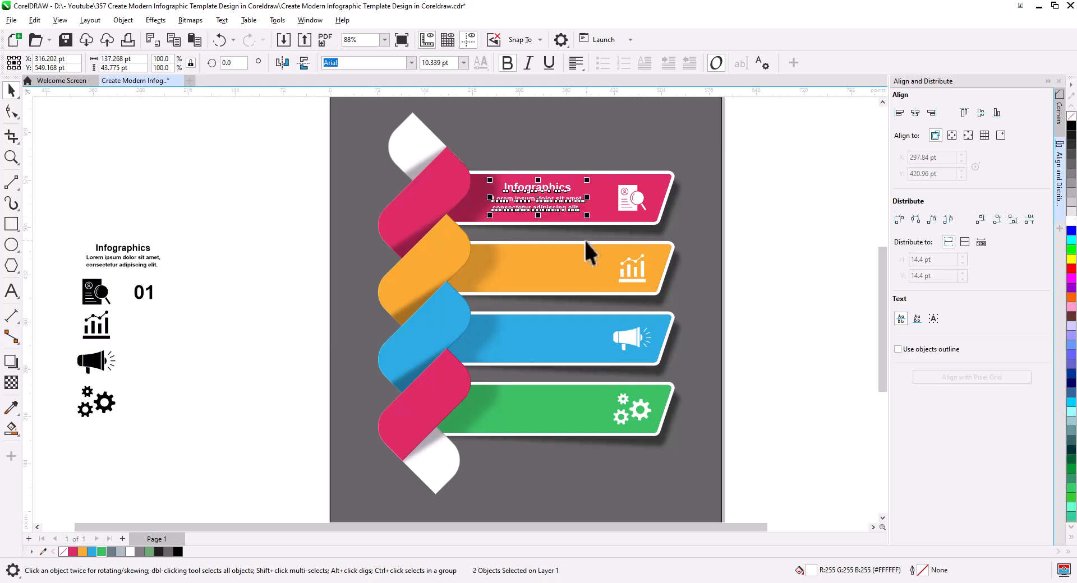
- Copy the white heading and text block down onto the orange, blue and green banners at equal spacing
drag(540, 190, 547, 261)
click(567, 288)
key(ctrl+r)
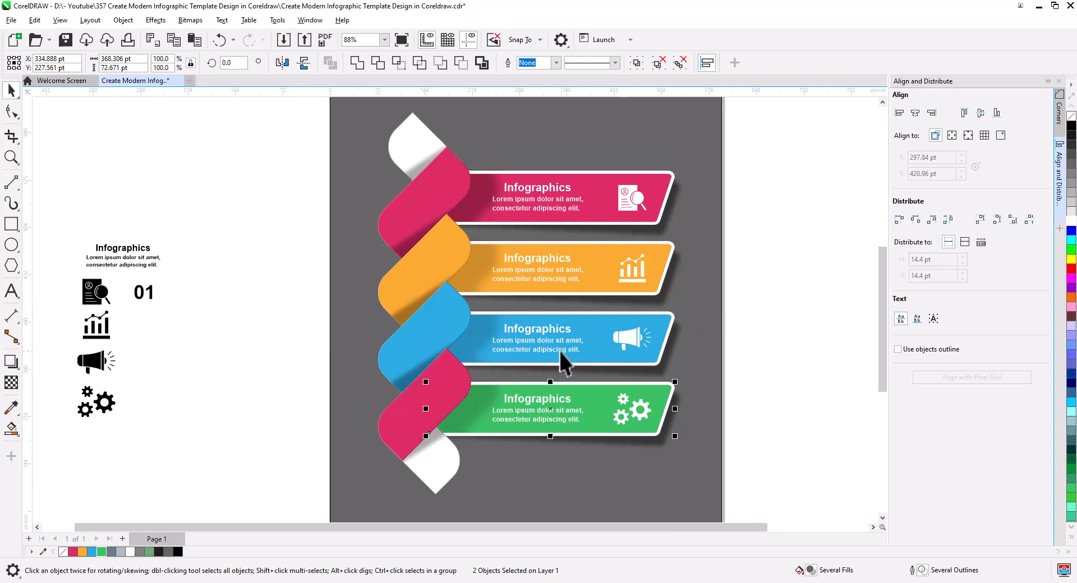
click(560, 351)
- Select the four banner text blocks and move them about 13 pt to the right
scroll(497, 260, down, 1)
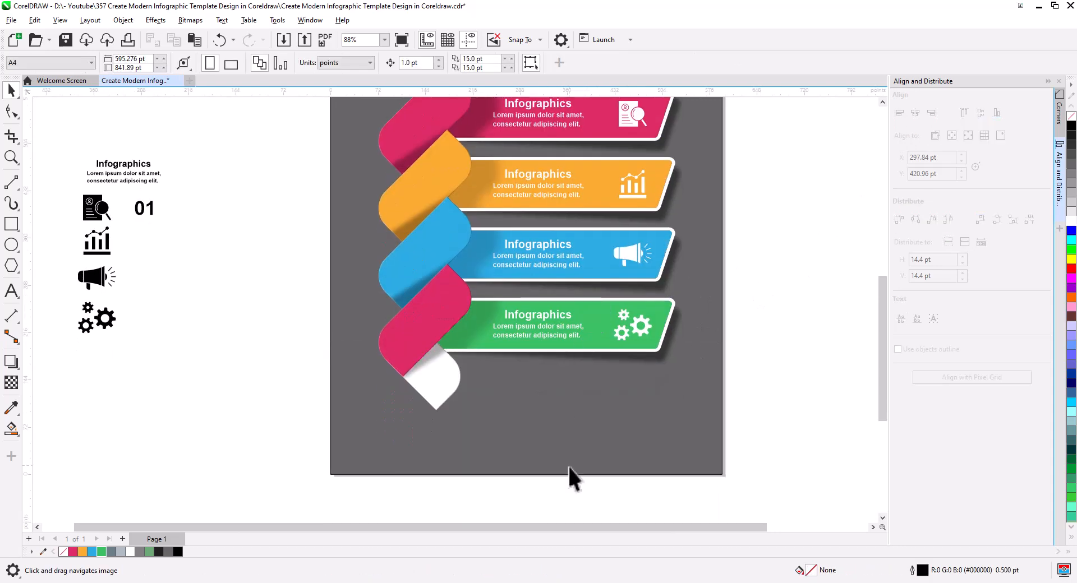
drag(598, 491, 530, 179)
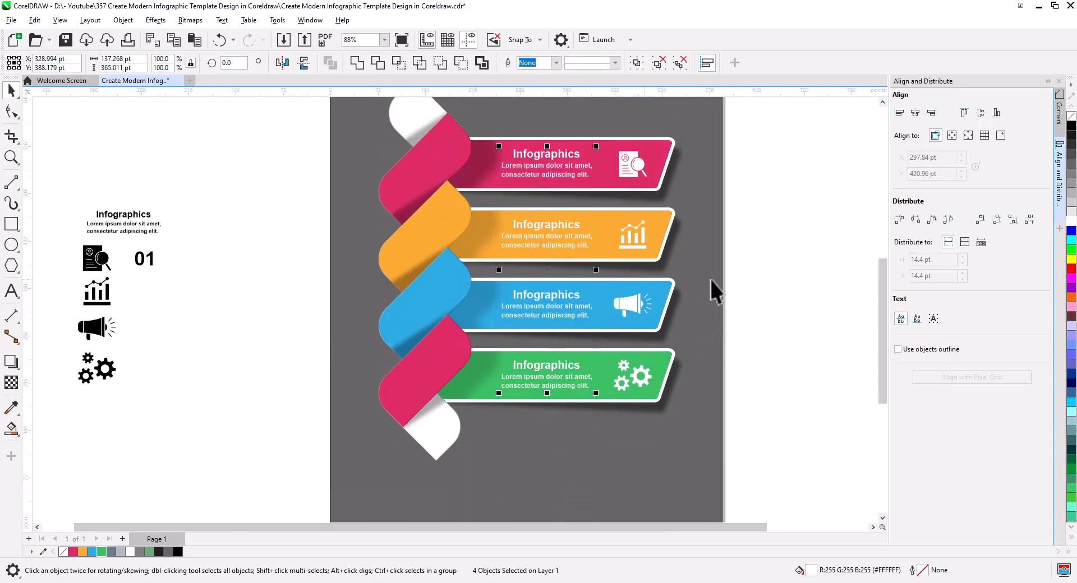
click(745, 277)
- Copy the number 01 onto the upper pink ribbon segment, about 40 pt wide
key(shift+F4)
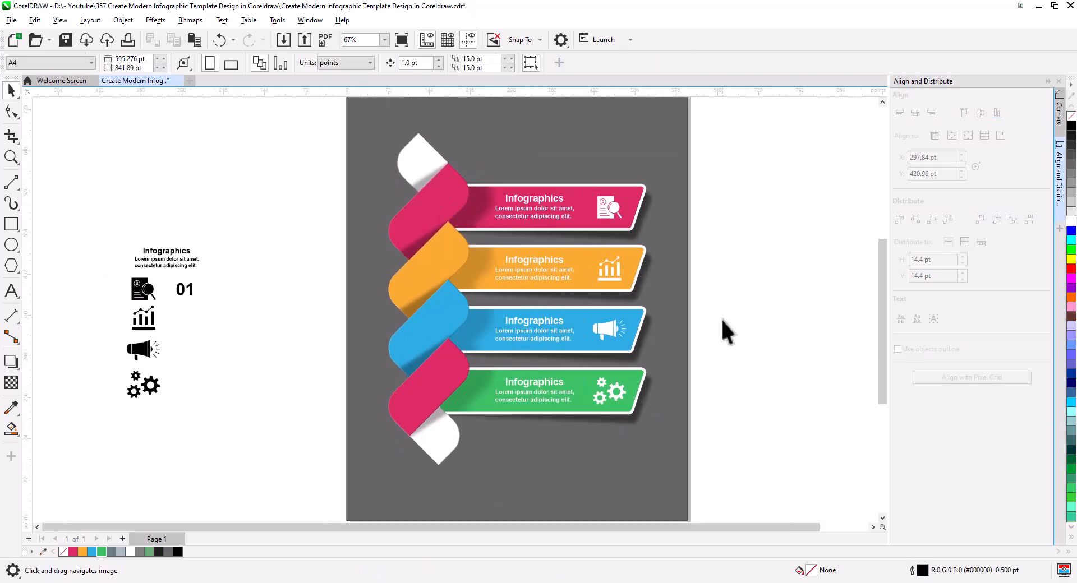
drag(191, 290, 452, 224)
click(461, 239)
scroll(436, 217, up, 3)
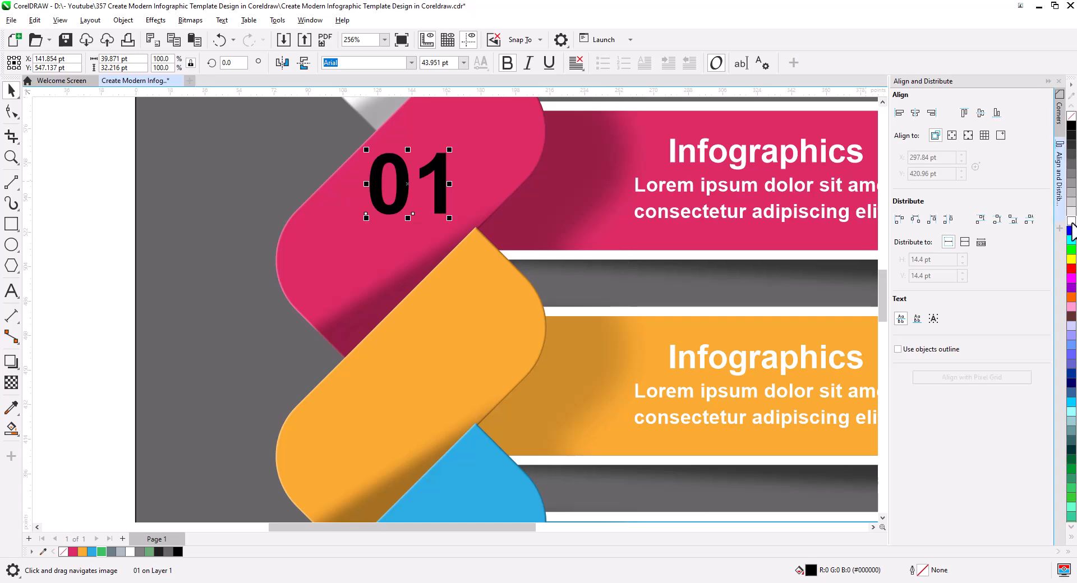
- Fill the number 01 white and copy it down at equal spacing onto the orange, blue and lower pink ribbon segments
right_click(406, 197)
click(143, 170)
scroll(308, 225, down, 2)
drag(343, 252, 364, 200)
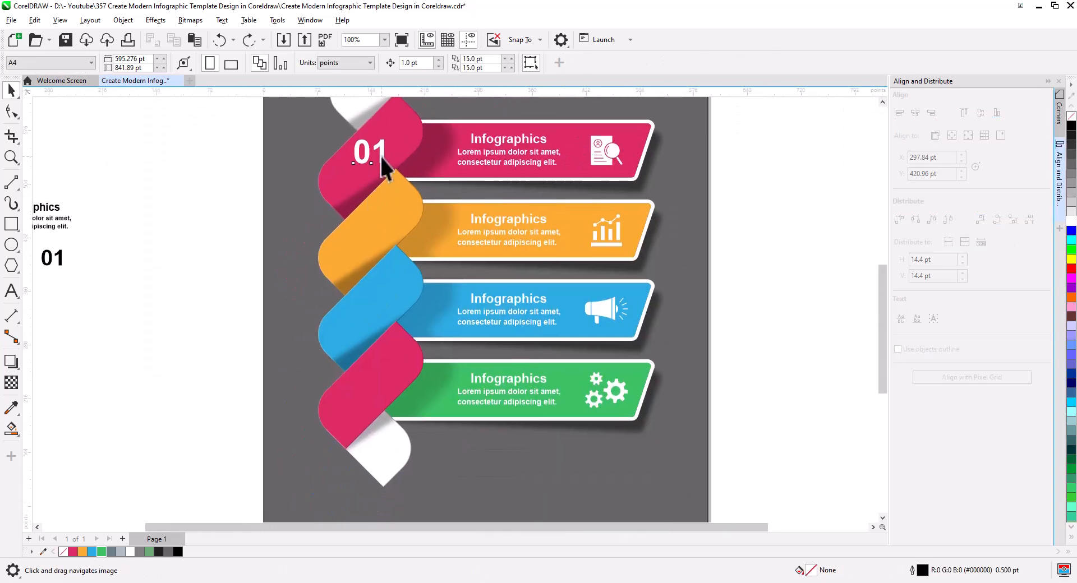
drag(379, 157, 373, 231)
click(411, 261)
key(ctrl+r)
key(ctrl+r)
- Change the three copied numbers to 02, 03 and 04 from the orange segment downward
double_click(379, 233)
text(2)
drag(380, 298, 388, 297)
text(3)
drag(388, 376, 374, 376)
text(4)
click(12, 90)
- Convert the four ribbon numbers 04, 03, 02 and 01 to curves
right_click(373, 387)
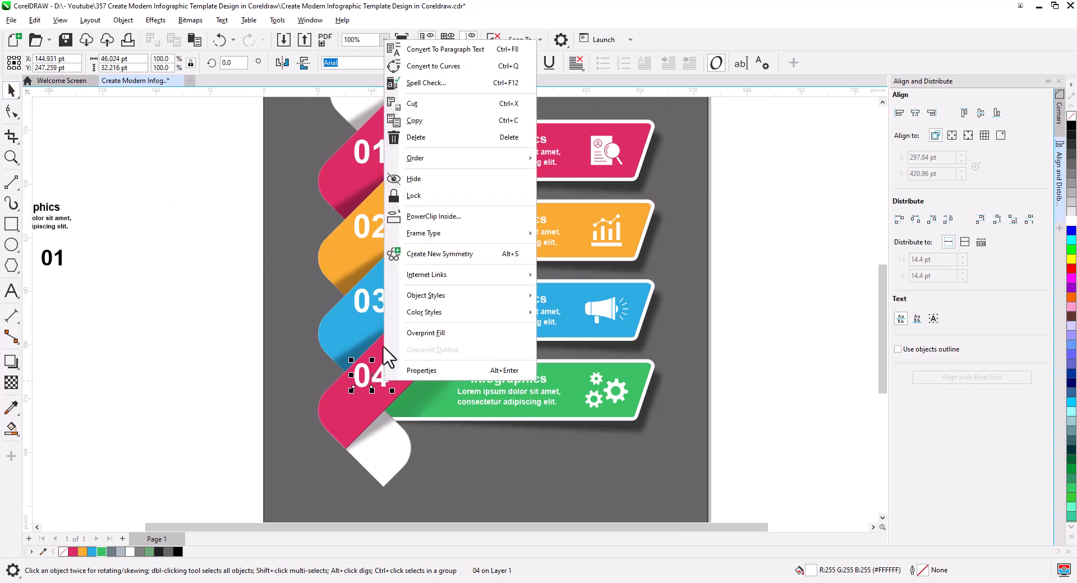
click(413, 111)
click(381, 302)
key(ctrl+q)
click(378, 234)
key(ctrl+q)
click(381, 160)
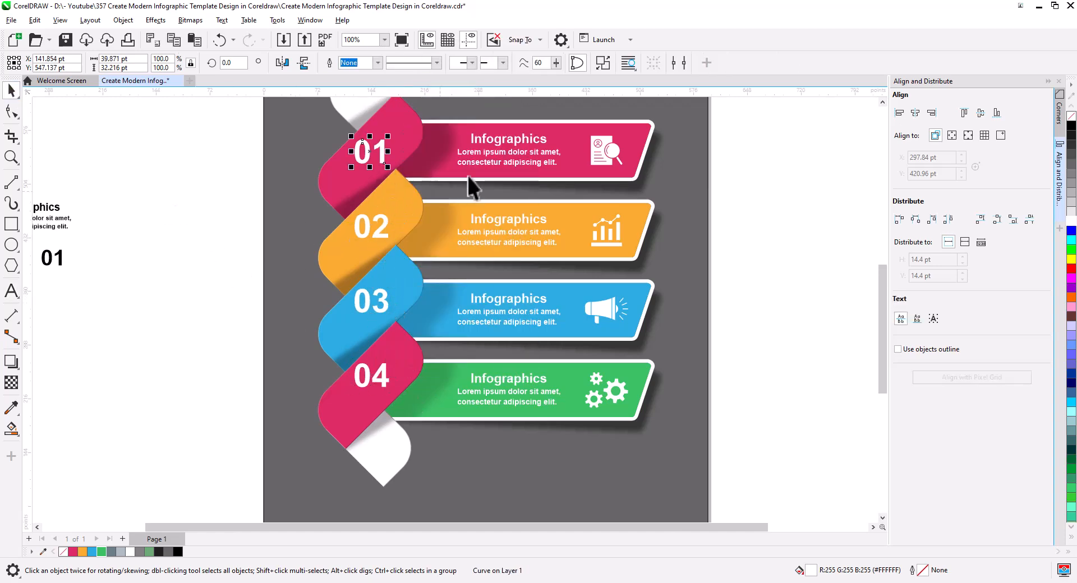
key(ctrl+q)
- Align each ribbon number at mid-height with the text block on its banner, for all four rows
shift+click(489, 162)
key(e)
click(379, 231)
shift+click(498, 233)
key(e)
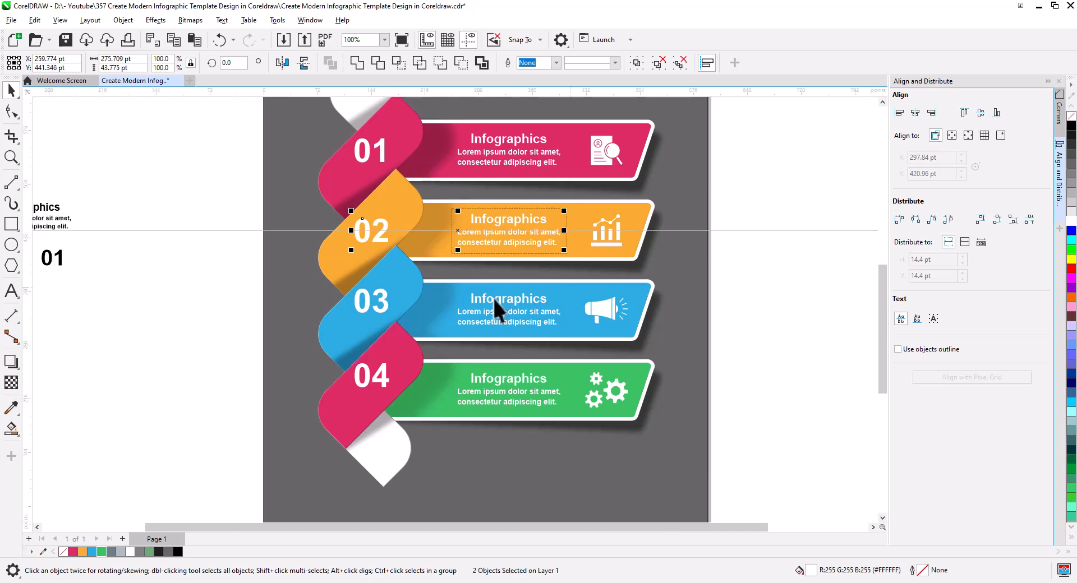
click(380, 309)
shift+click(486, 328)
key(e)
click(384, 378)
shift+click(508, 395)
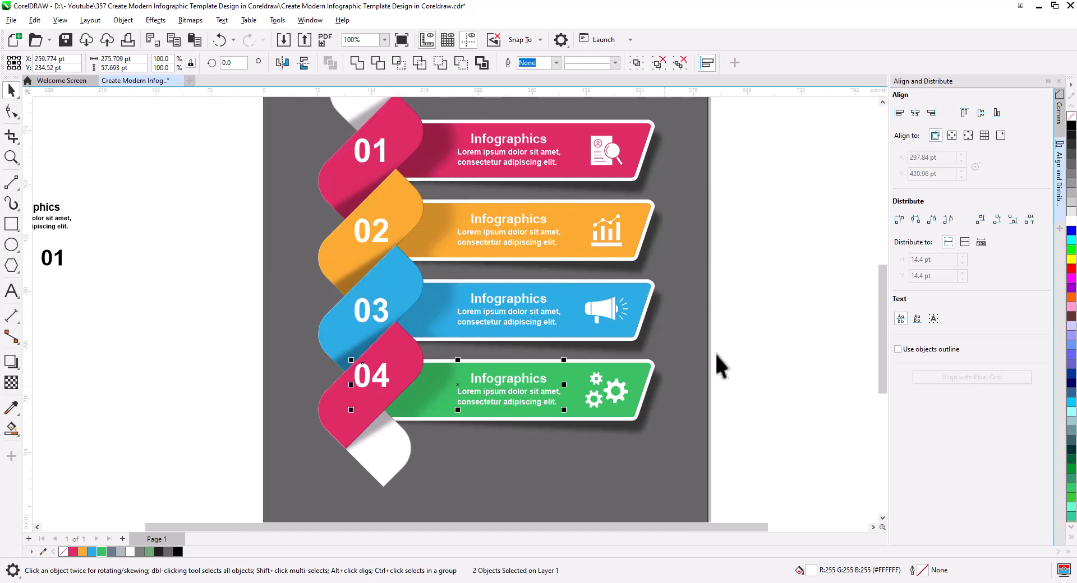
key(e)
click(822, 279)
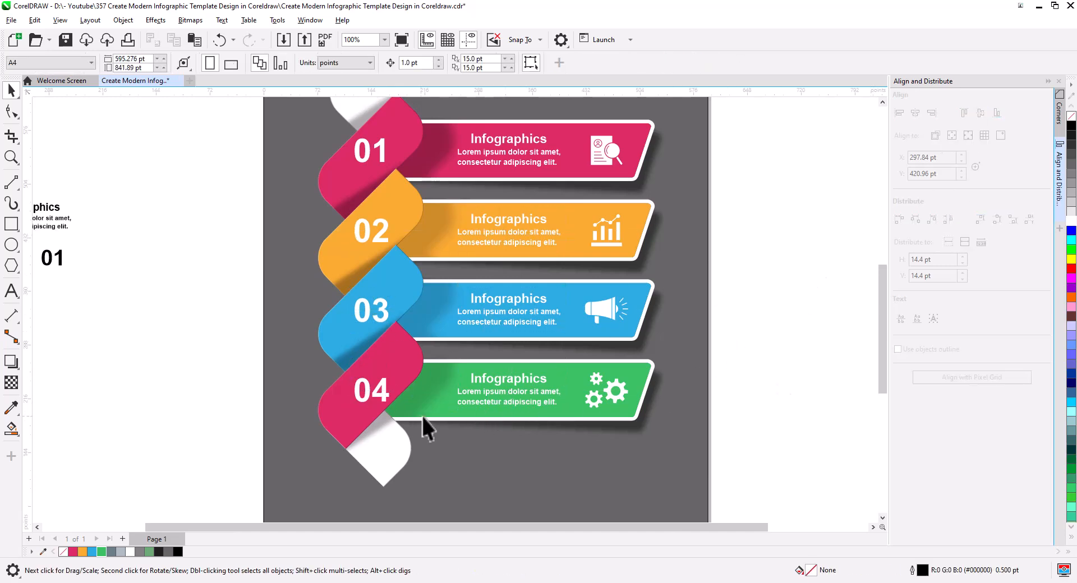
scroll(423, 416, down, 1)
click(368, 415)
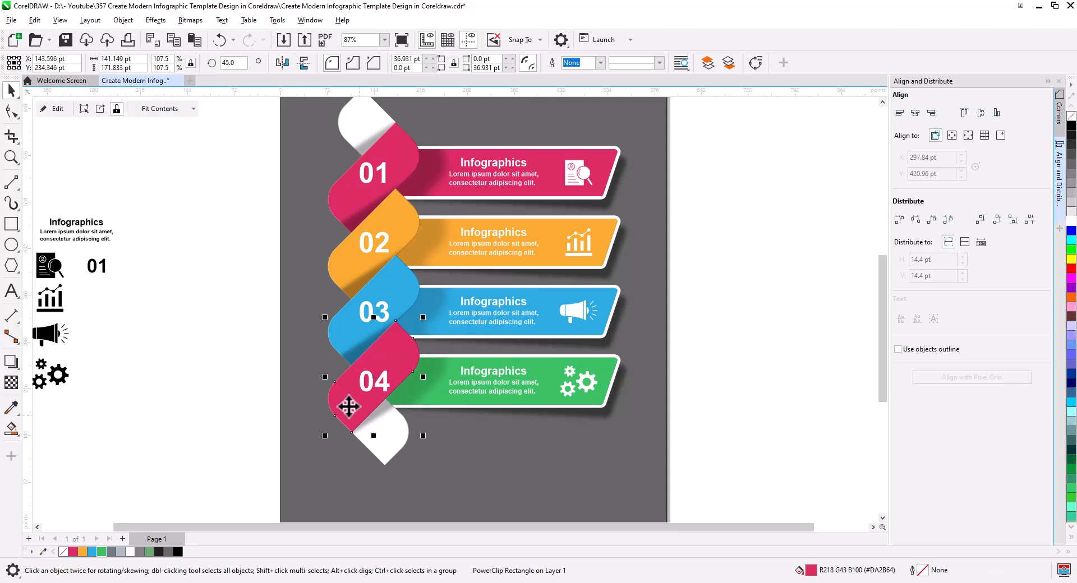
click(254, 339)
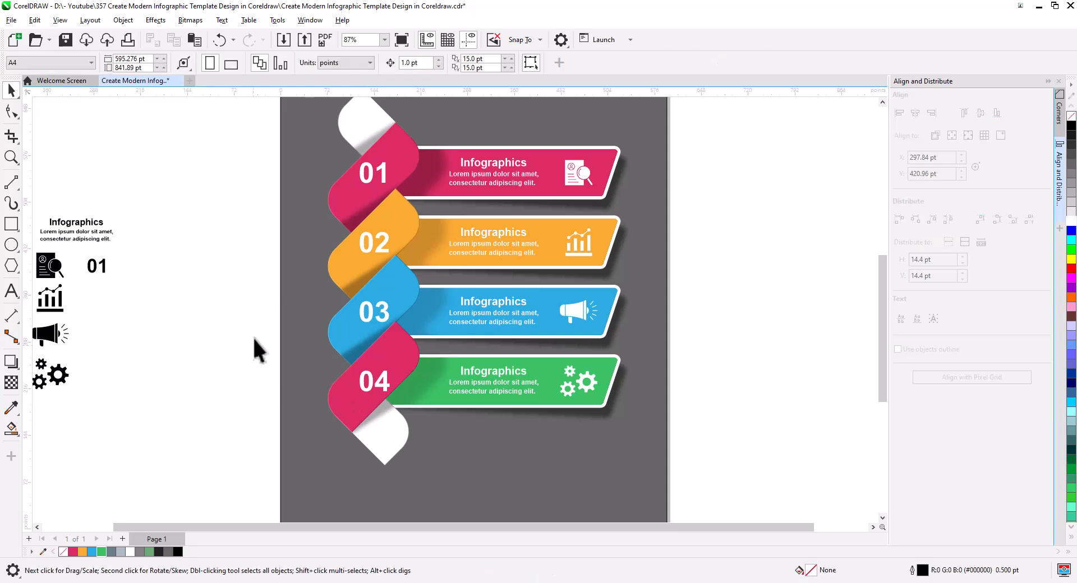
click(371, 173)
click(200, 192)
drag(503, 377, 526, 396)
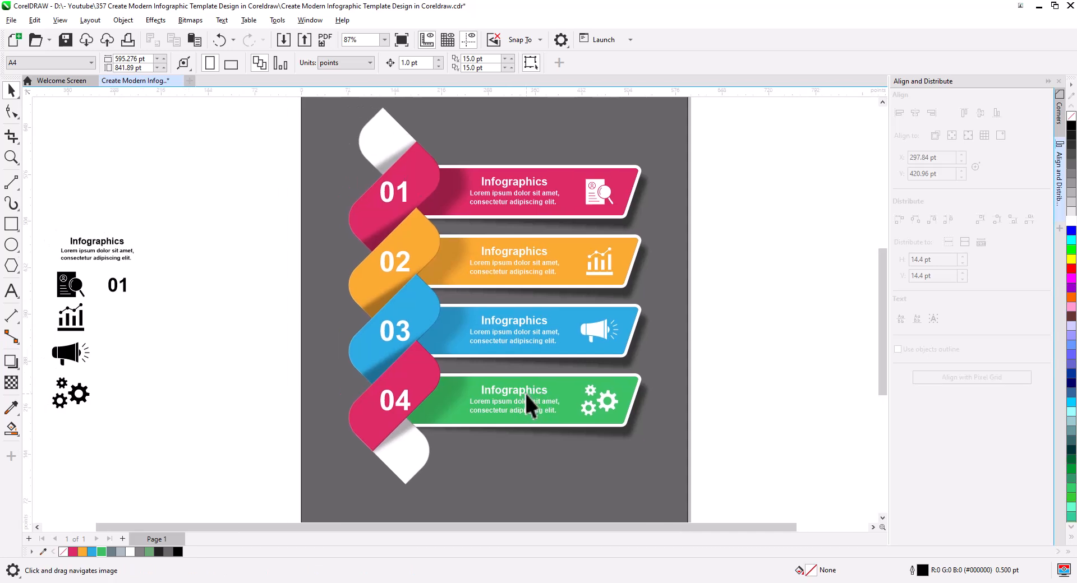
- Give the background rectangle a near-horizontal linear gradient running from dark slate grey to light blue-grey
click(295, 324)
drag(298, 276, 766, 289)
click(12, 429)
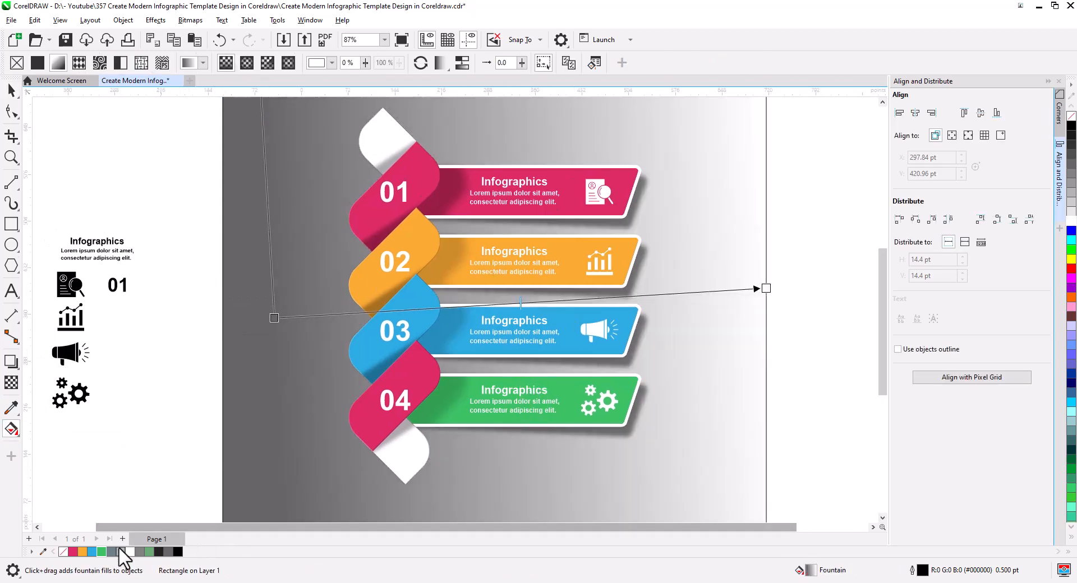
drag(120, 552, 274, 318)
drag(766, 289, 766, 311)
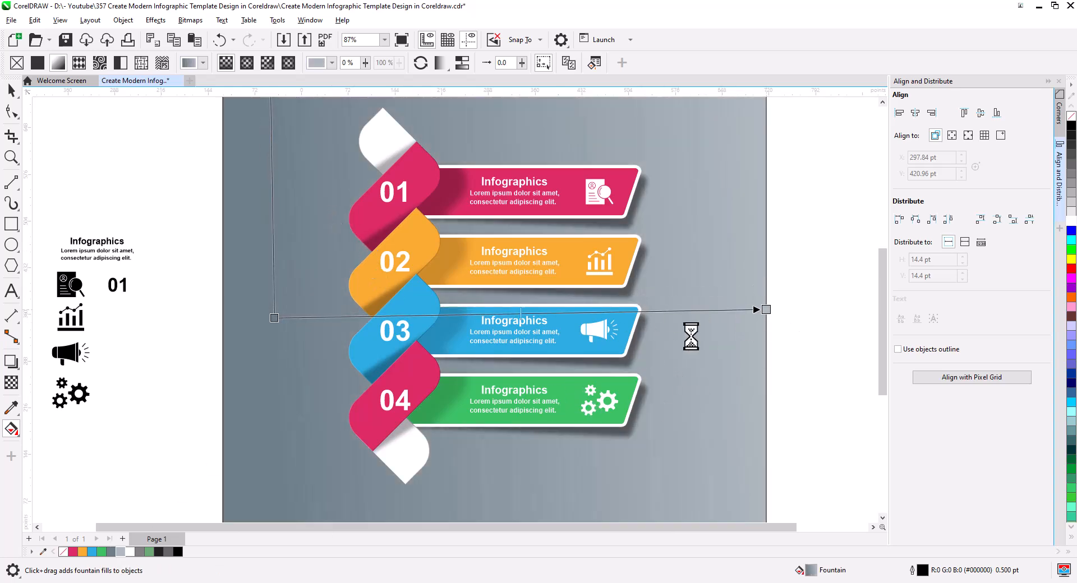
scroll(644, 322, down, 1)
key(space)
- Apply a horizontal linear gradient to the pink banner, from dark pink #A11745 near the ribbon to the original pink
click(169, 167)
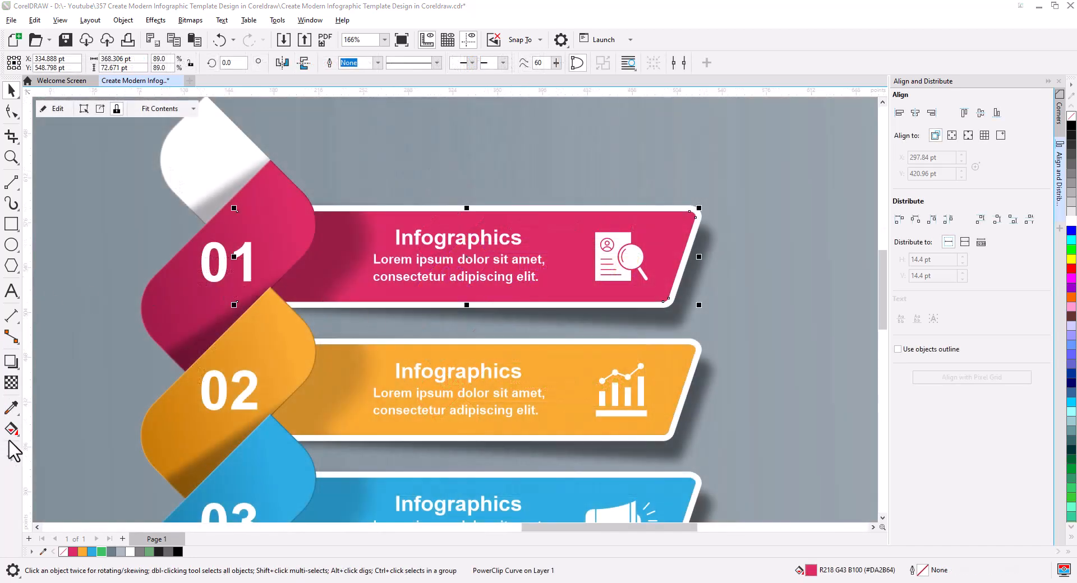
click(11, 429)
drag(292, 257, 679, 259)
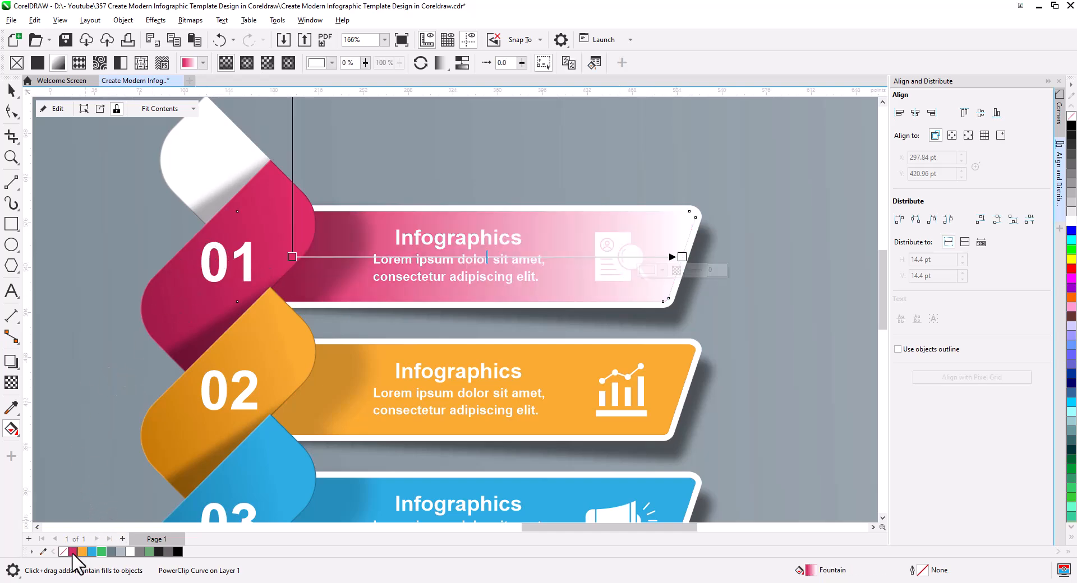
drag(72, 554, 649, 322)
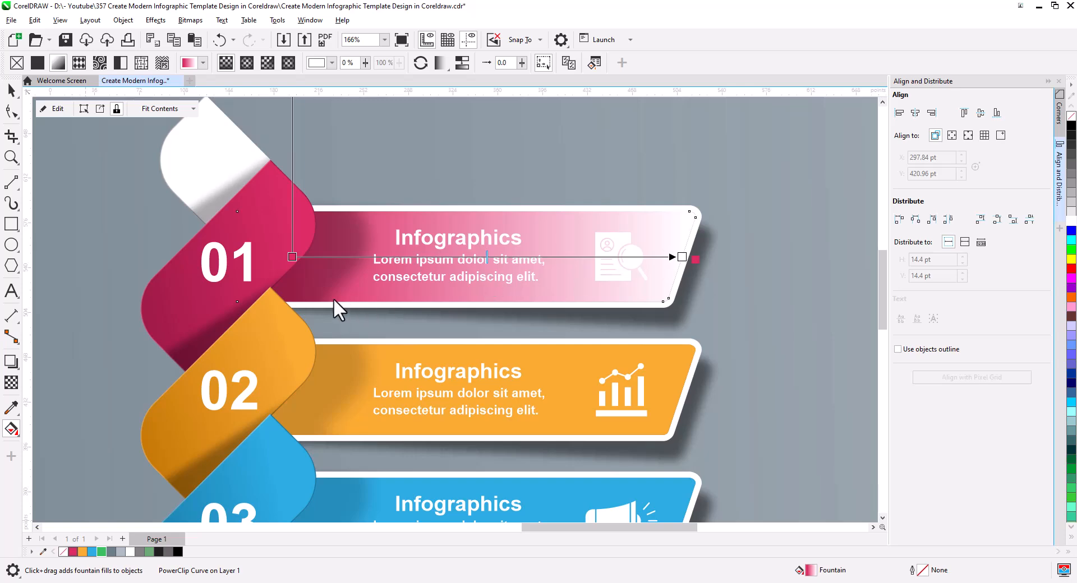
click(292, 257)
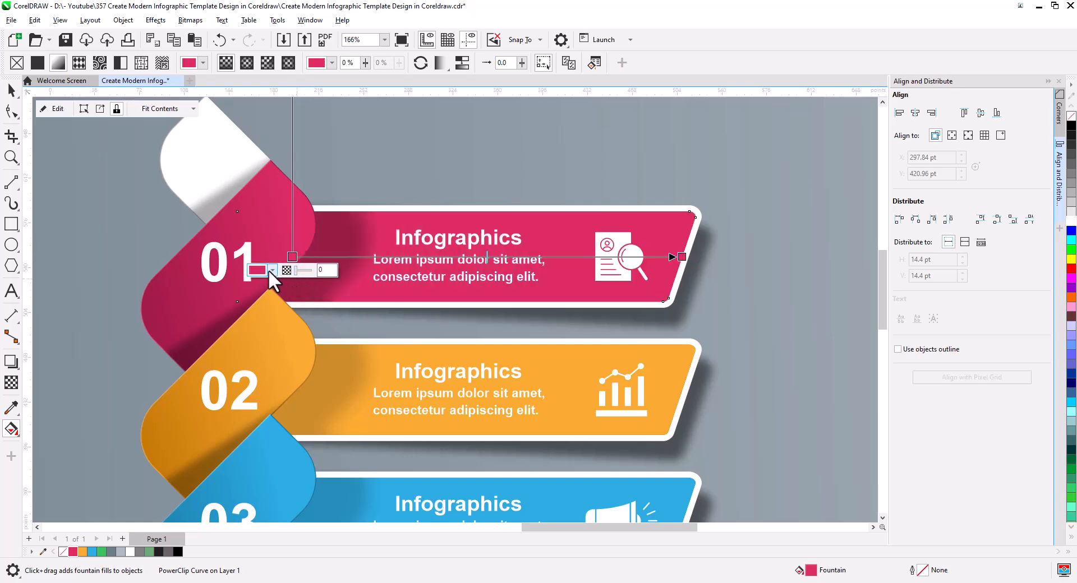
click(272, 270)
click(259, 291)
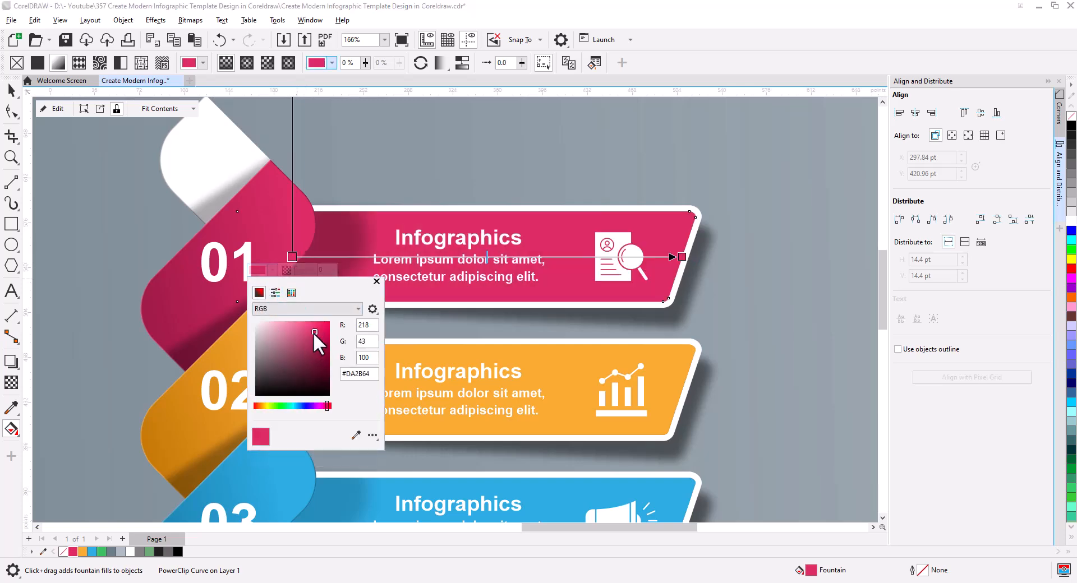
drag(313, 332, 318, 349)
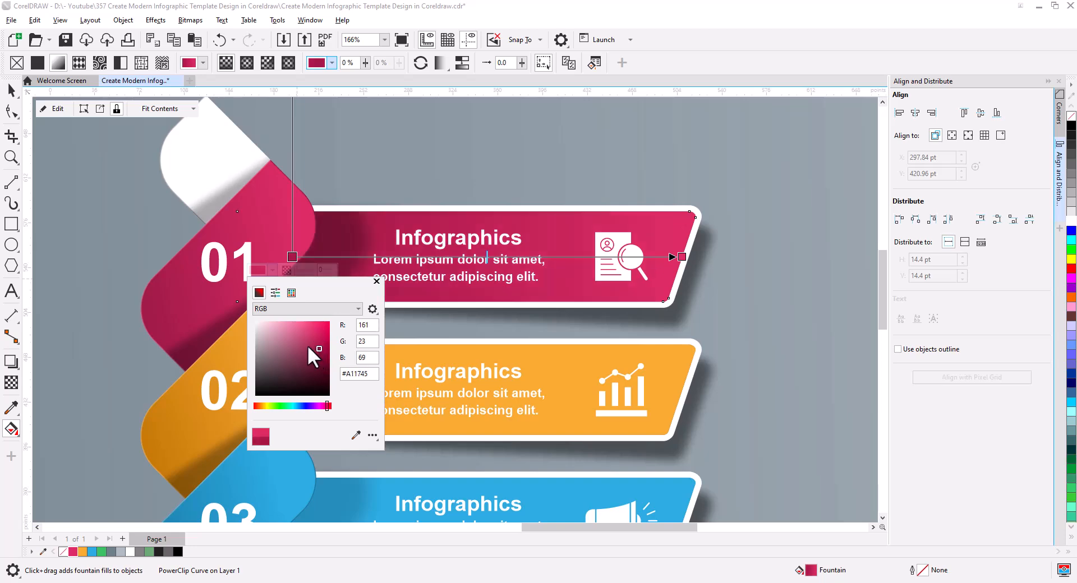
click(11, 89)
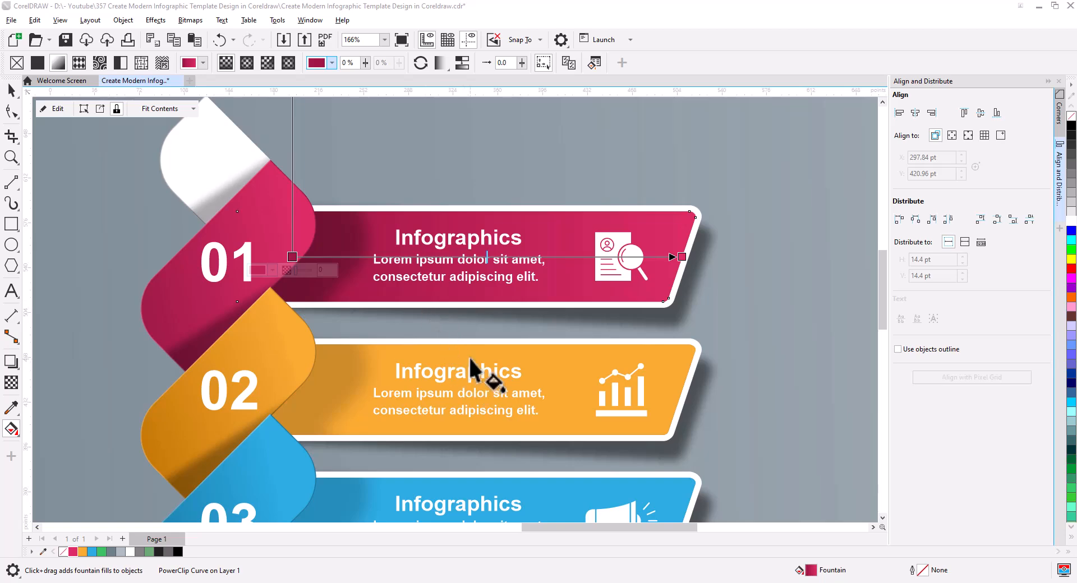
- Apply a horizontal linear gradient to the orange banner, from a darker orange near the ribbon to the original orange
click(382, 372)
drag(300, 394, 658, 394)
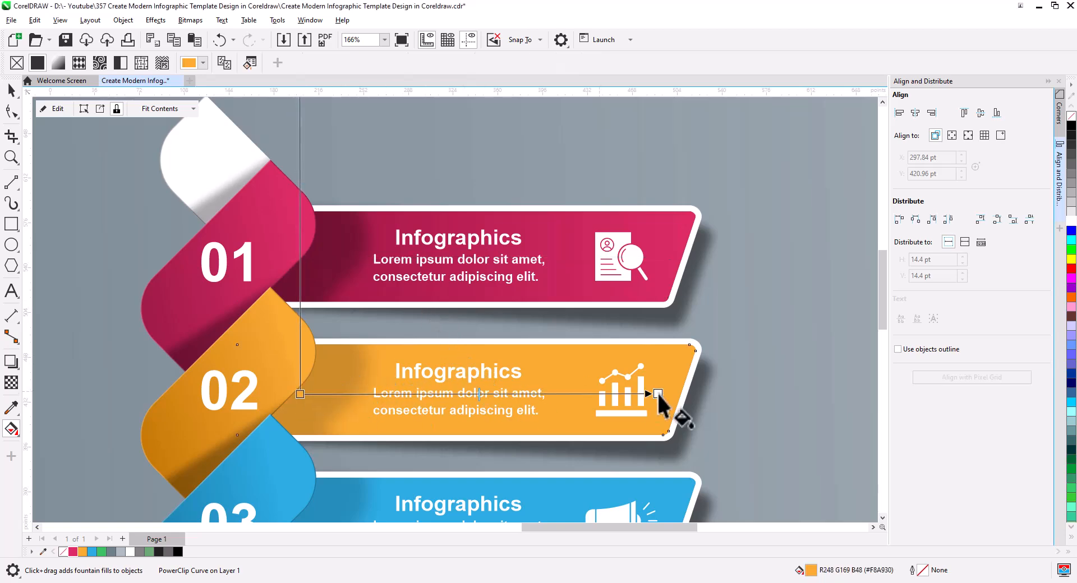
drag(82, 552, 688, 396)
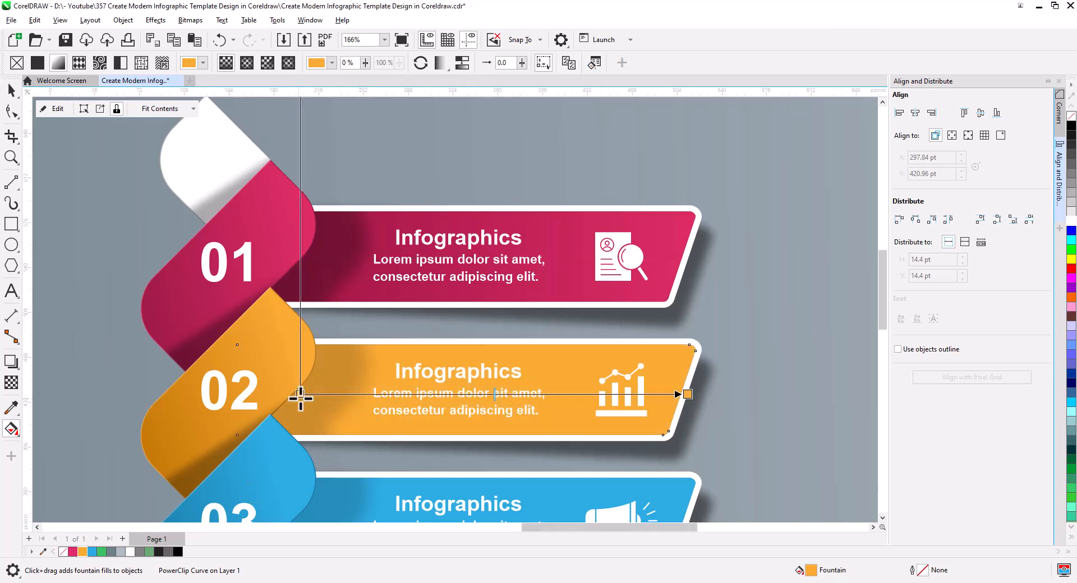
click(300, 395)
click(280, 409)
click(267, 226)
drag(319, 231, 679, 378)
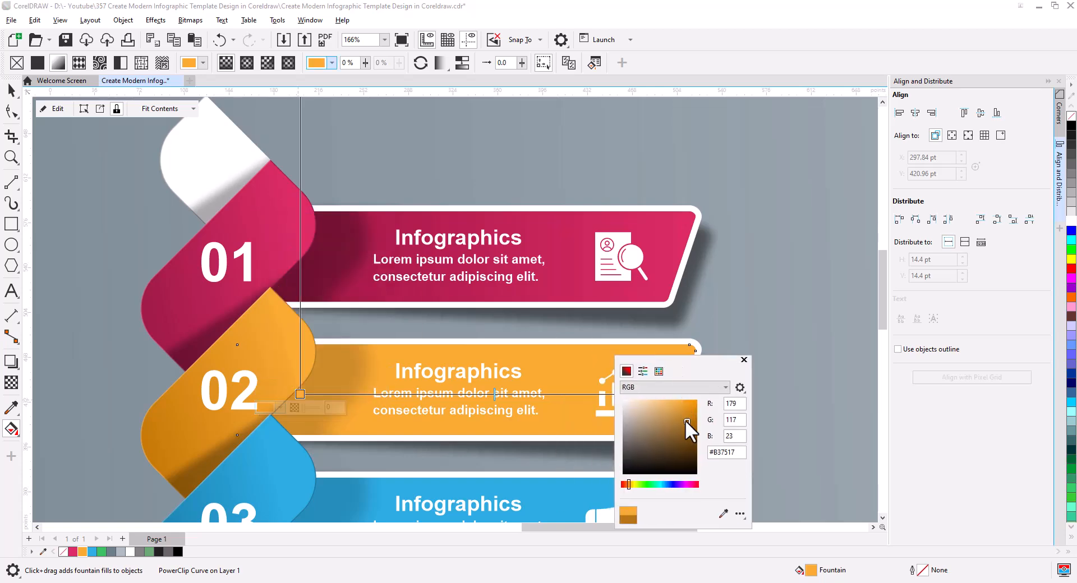
drag(685, 420, 690, 420)
- Apply a horizontal linear gradient to the blue banner, from dark blue #156F96 near the ribbon to the original blue
drag(493, 455, 520, 157)
click(447, 264)
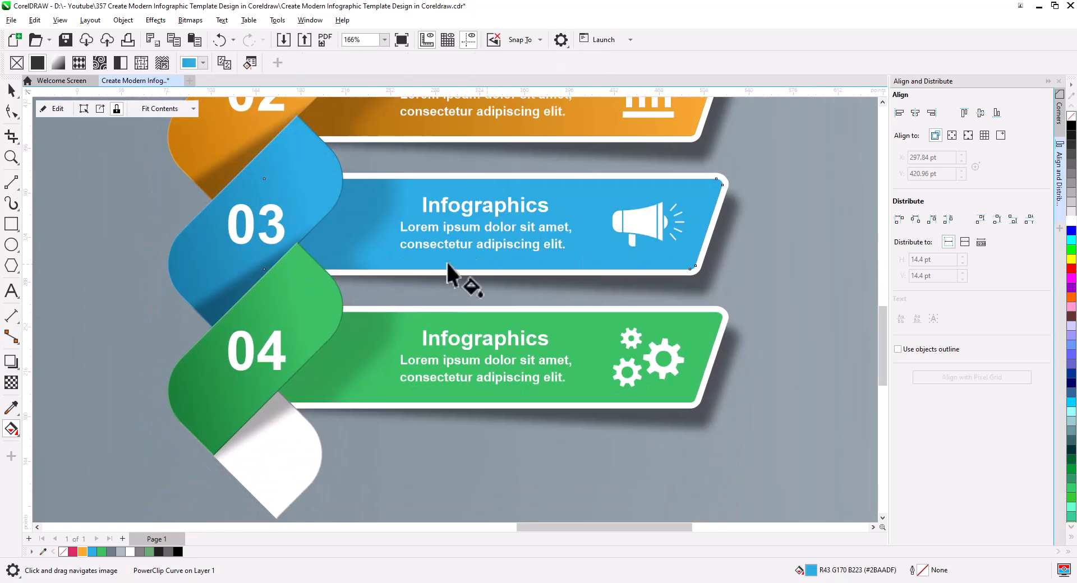
drag(312, 238, 709, 237)
drag(92, 552, 710, 237)
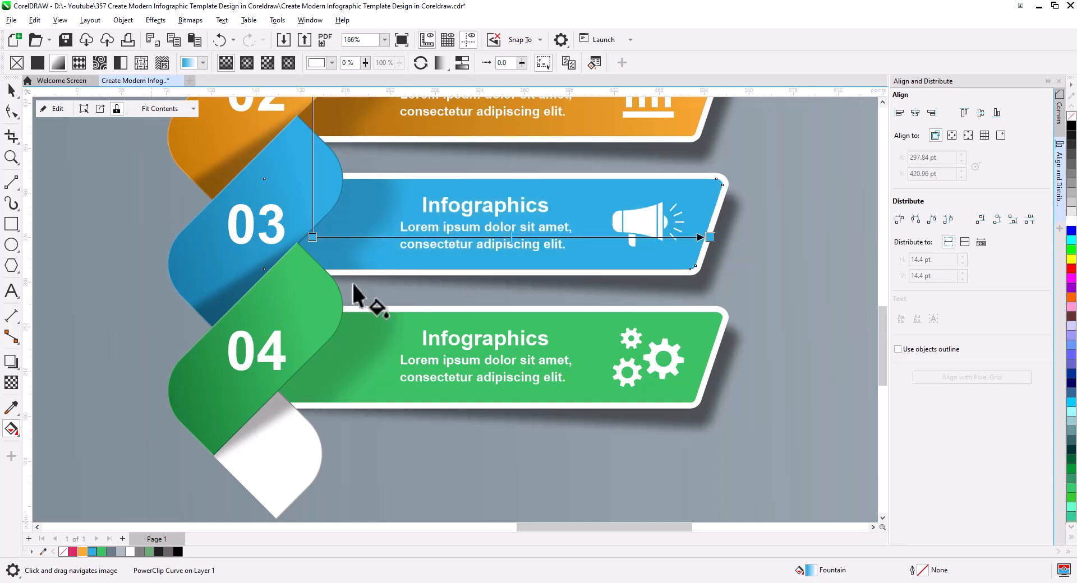
click(313, 237)
click(292, 251)
click(279, 272)
drag(319, 275, 233, 340)
click(253, 396)
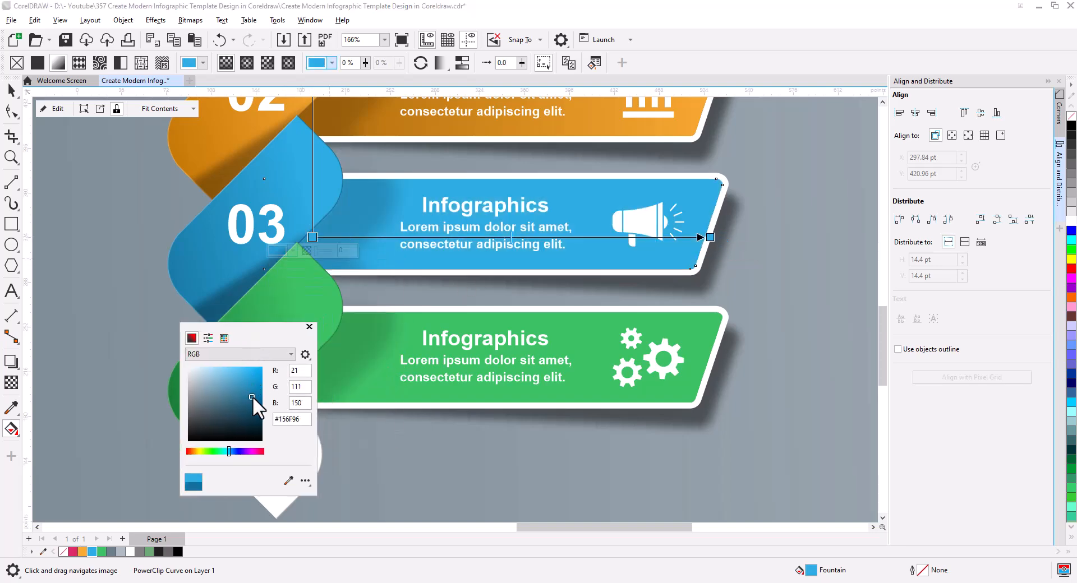
- Apply a horizontal linear gradient to the green banner, from dark green #1E9642 near the ribbon to the original green
click(414, 372)
drag(309, 373, 710, 373)
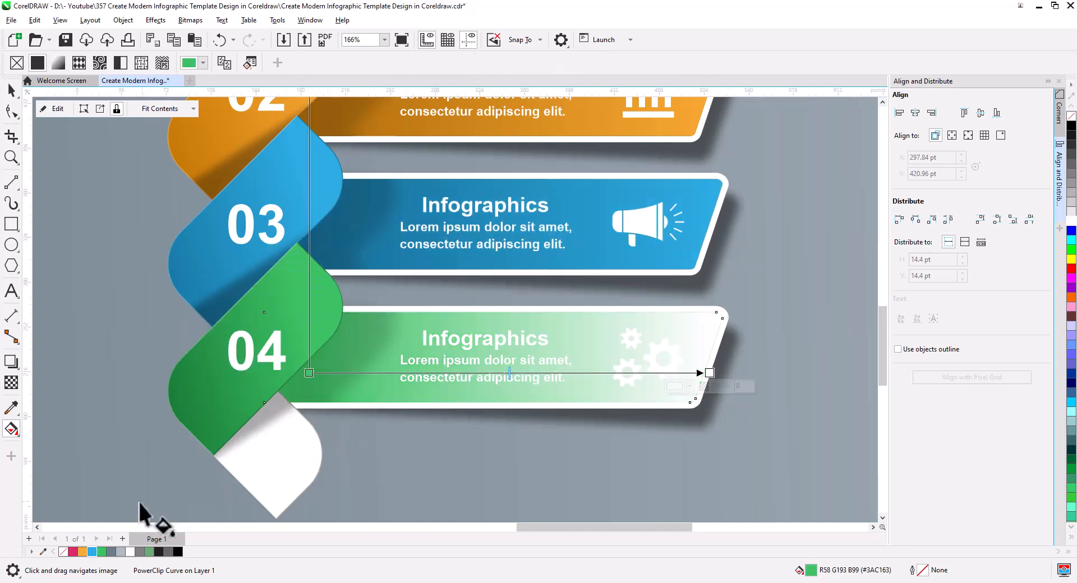
drag(140, 511, 710, 373)
click(310, 373)
click(288, 386)
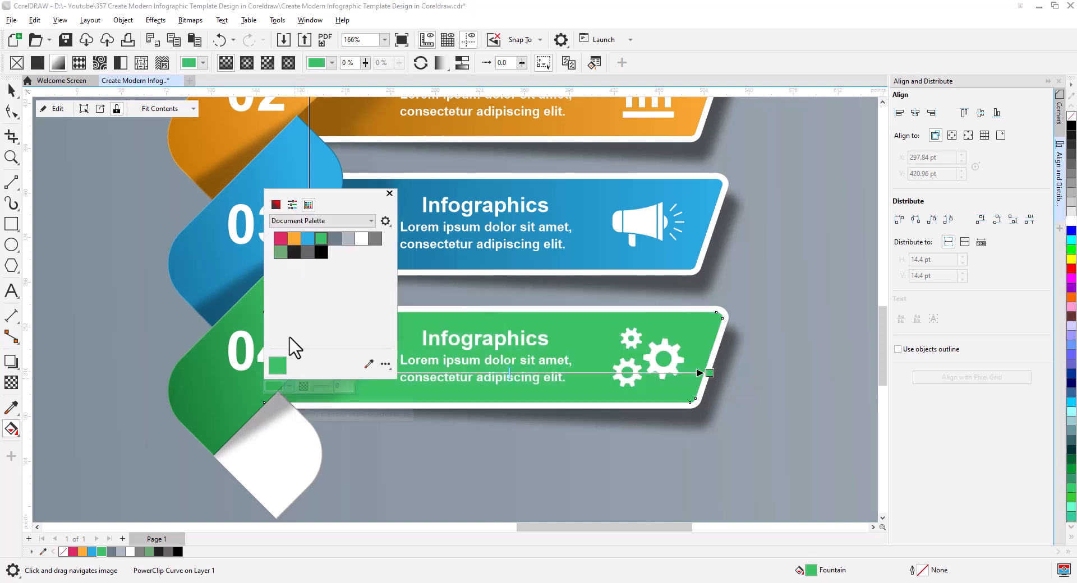
click(293, 204)
drag(330, 208, 193, 294)
drag(191, 344, 195, 351)
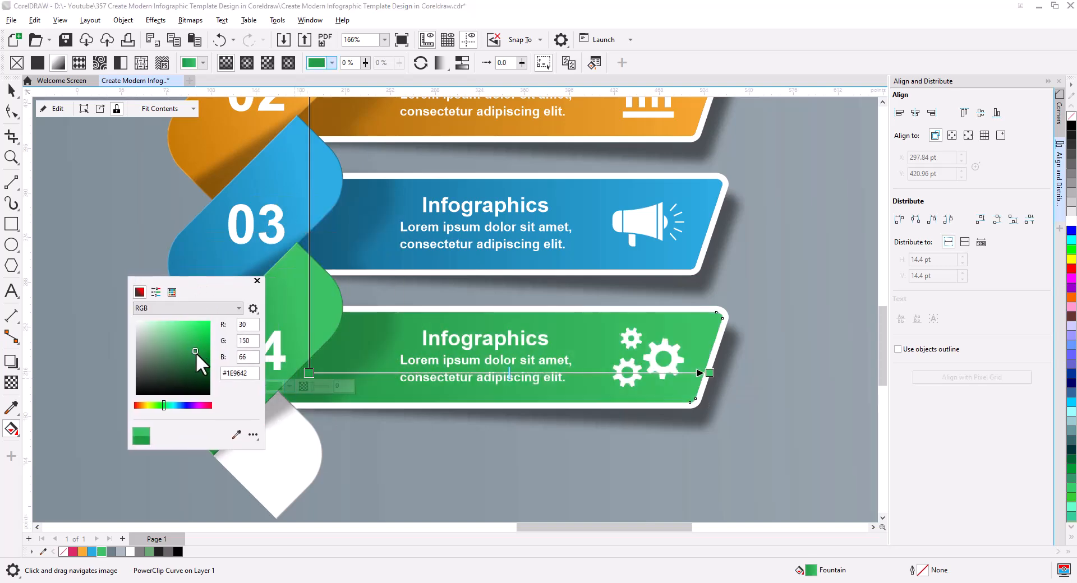
key(space)
scroll(475, 342, down, 3)
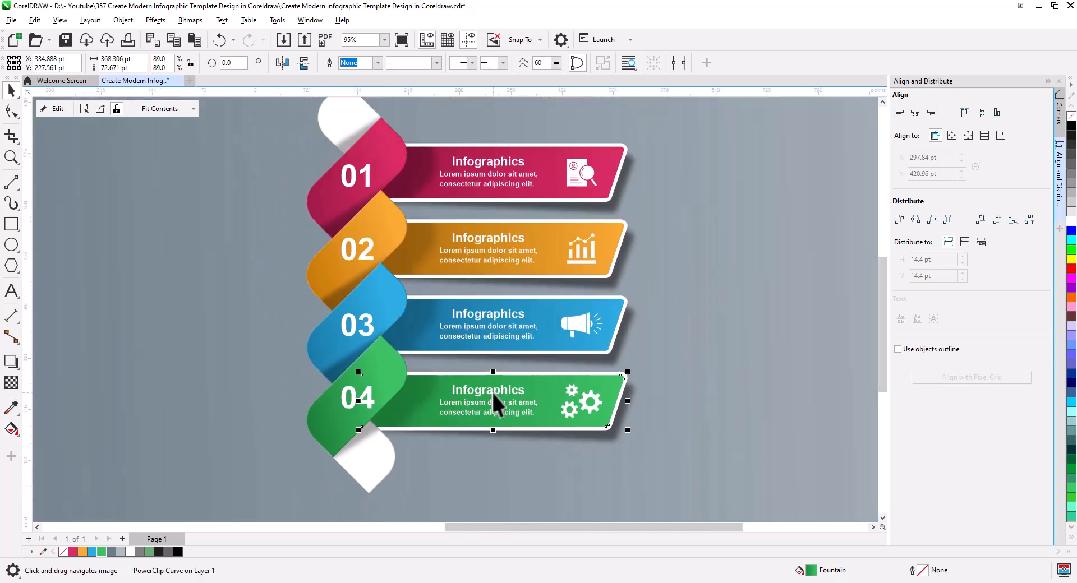
click(779, 331)
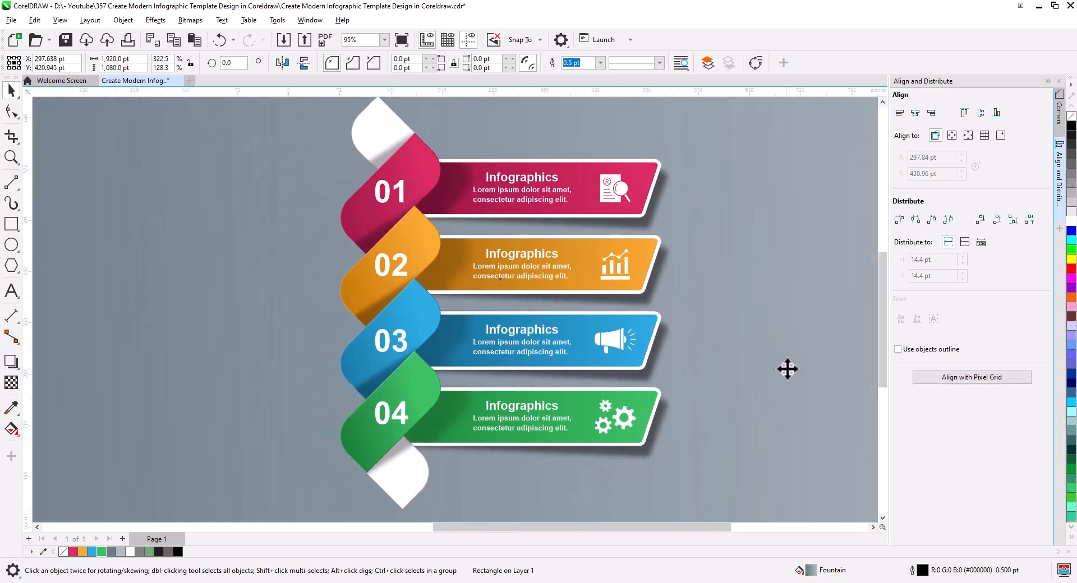